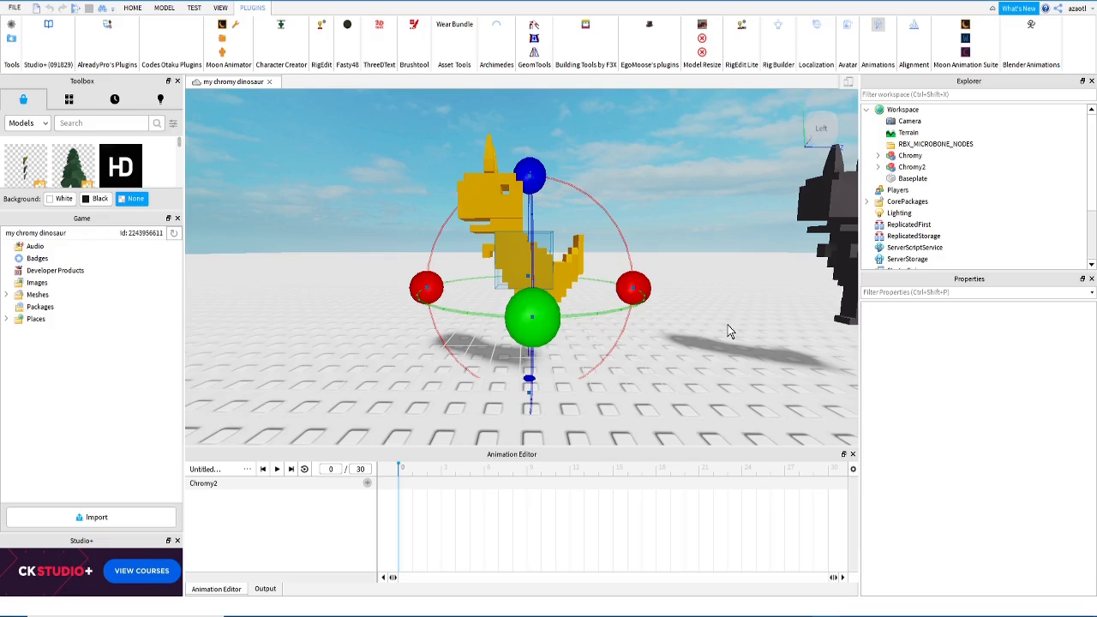
Step: Close the Animation Editor, select the Chromy2 dinosaur model, and reopen the editor for it
right_click_drag(728, 325, 727, 325)
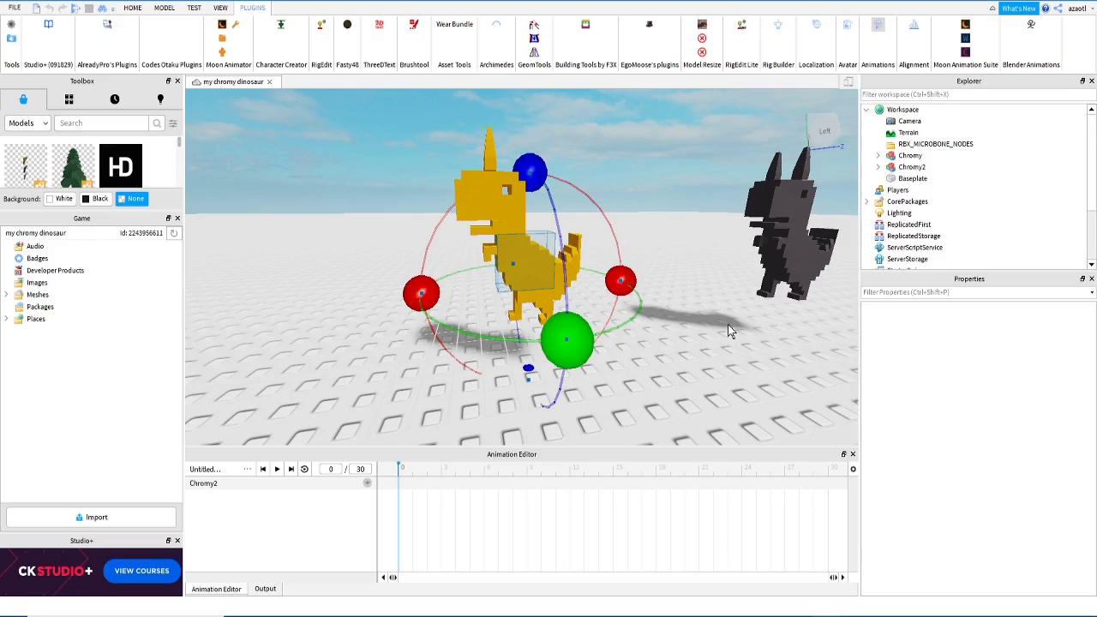
right_click_drag(728, 324, 728, 324)
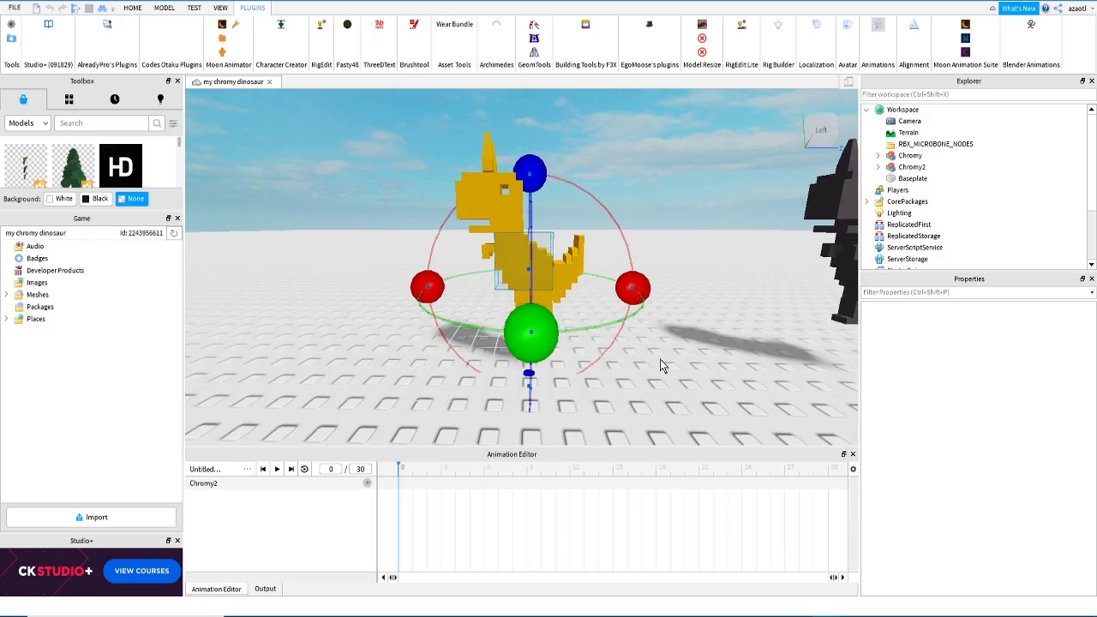
left_click(660, 361)
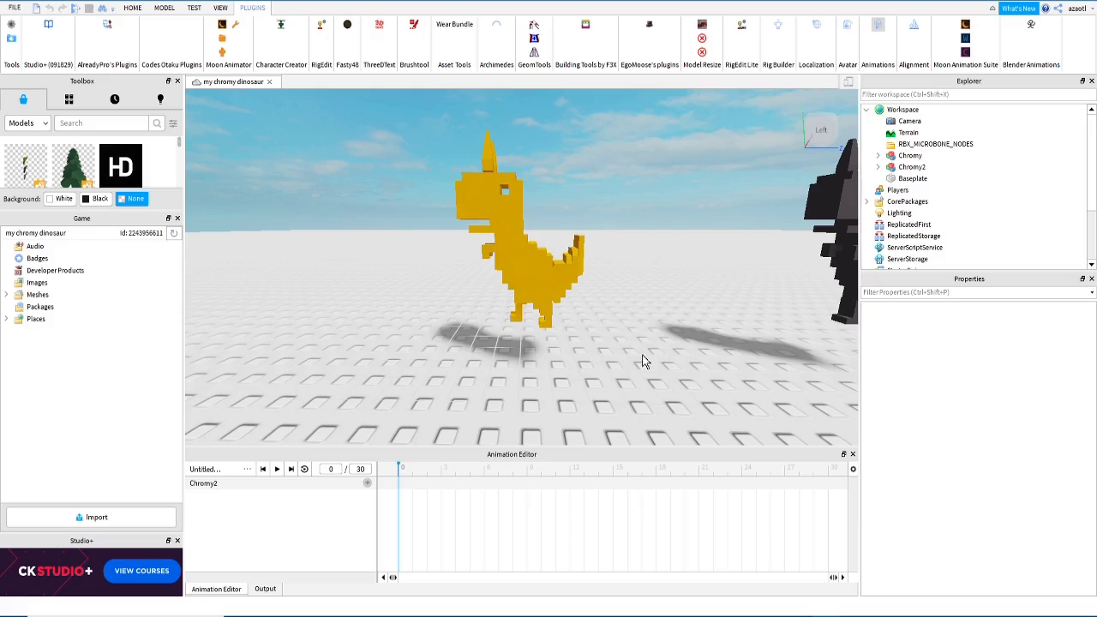
left_click(872, 29)
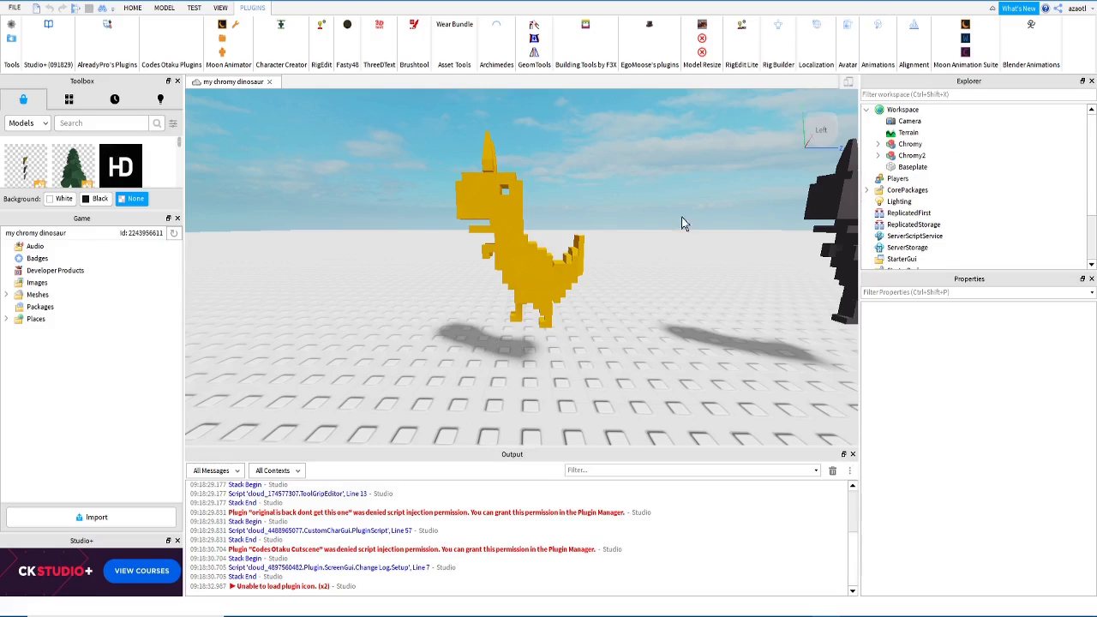
left_click(519, 257)
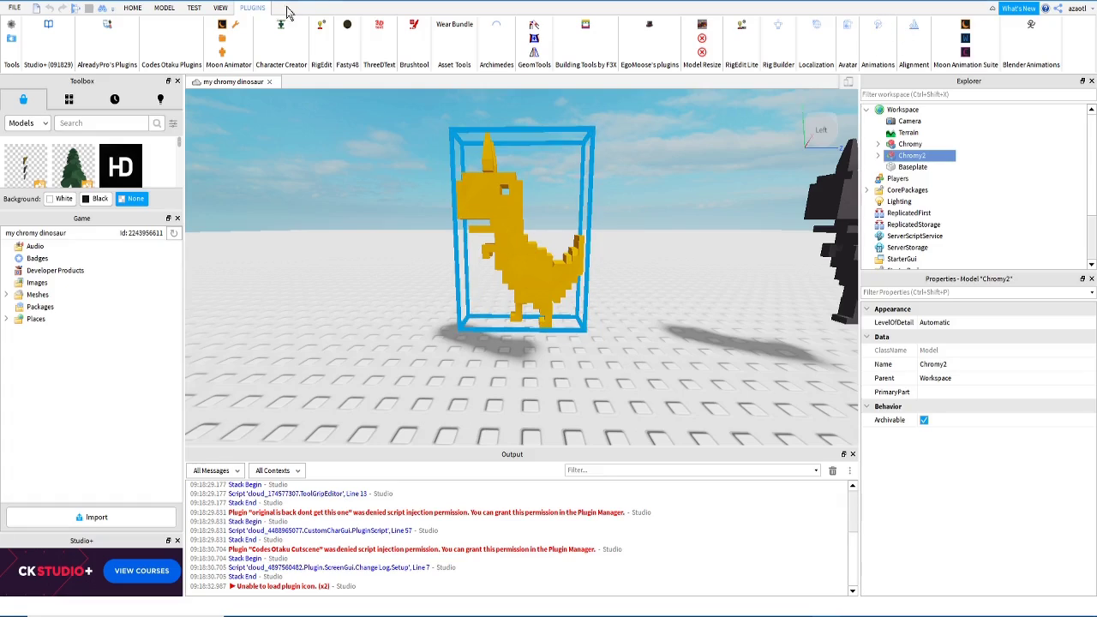
left_click(876, 29)
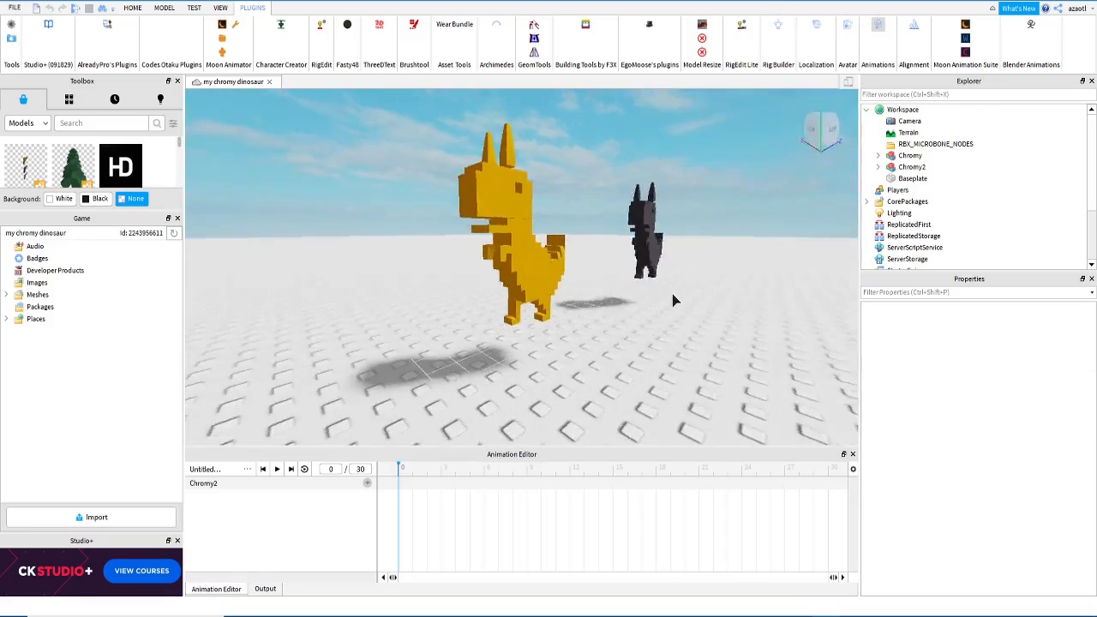
Step: Create a new animation for Chromy2 named IDLE ANIMATION
right_click_drag(673, 300, 676, 298)
left_click(247, 468)
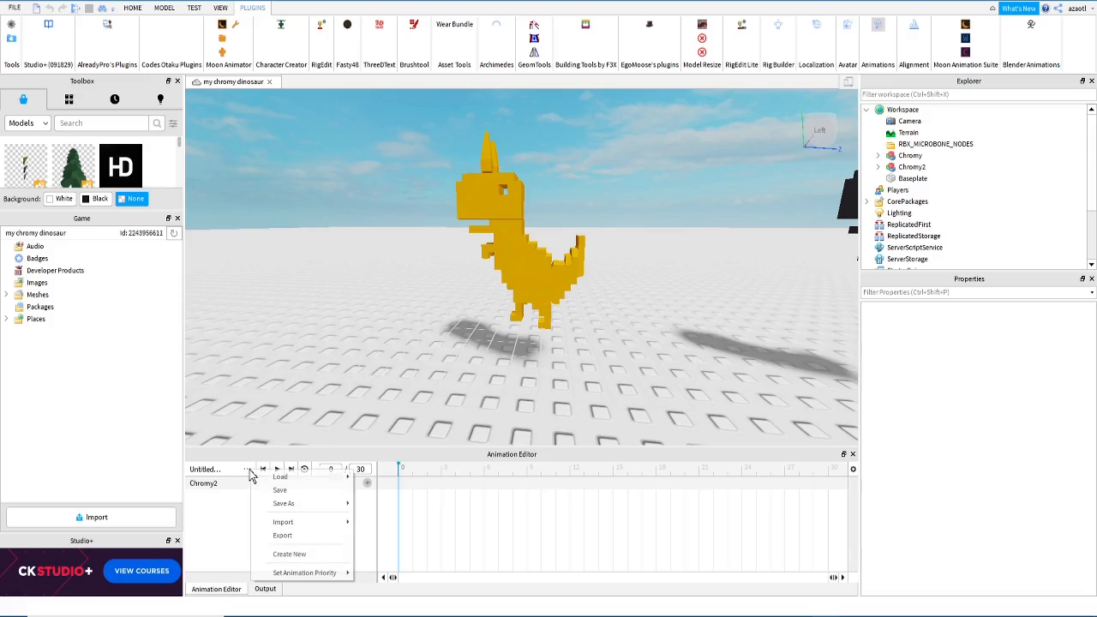
left_click(289, 555)
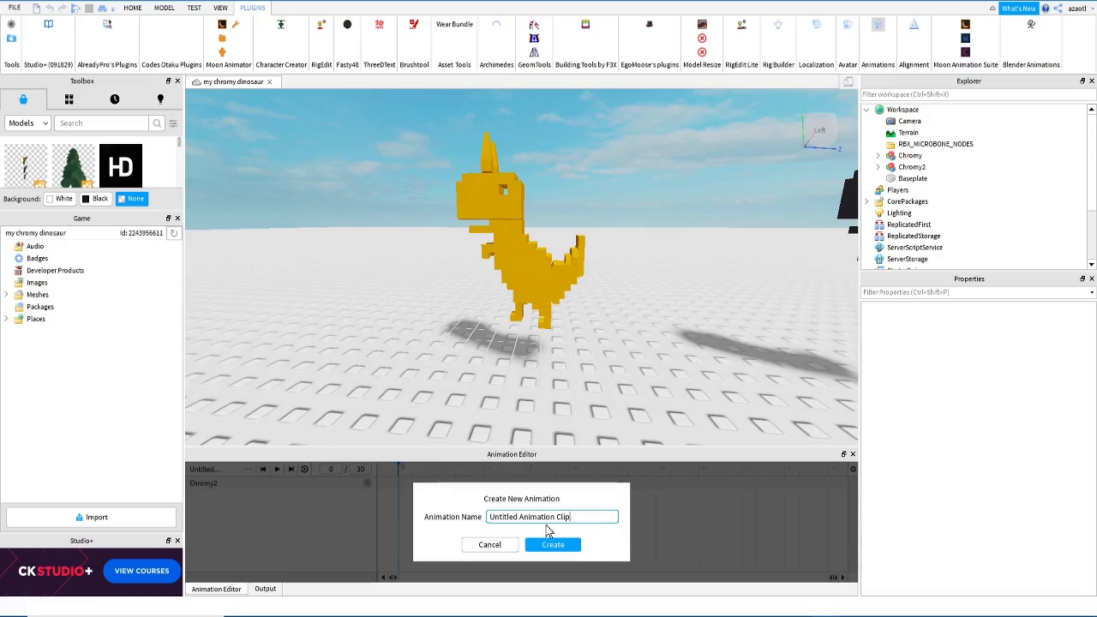
left_click_drag(571, 517, 430, 507)
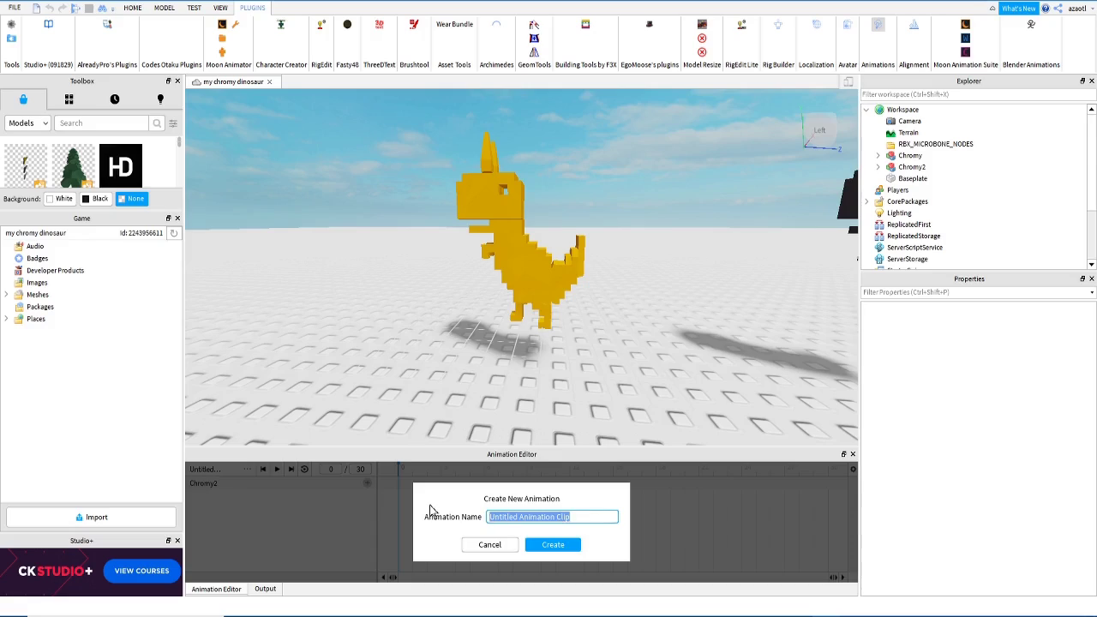
type("IDLE ANIMATION")
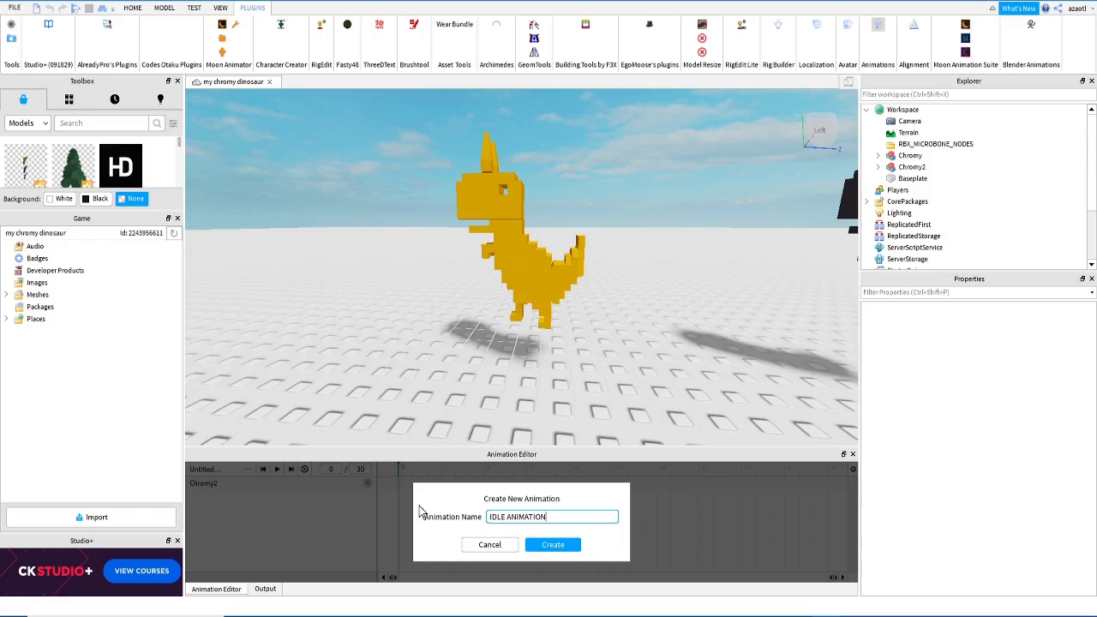
left_click(551, 545)
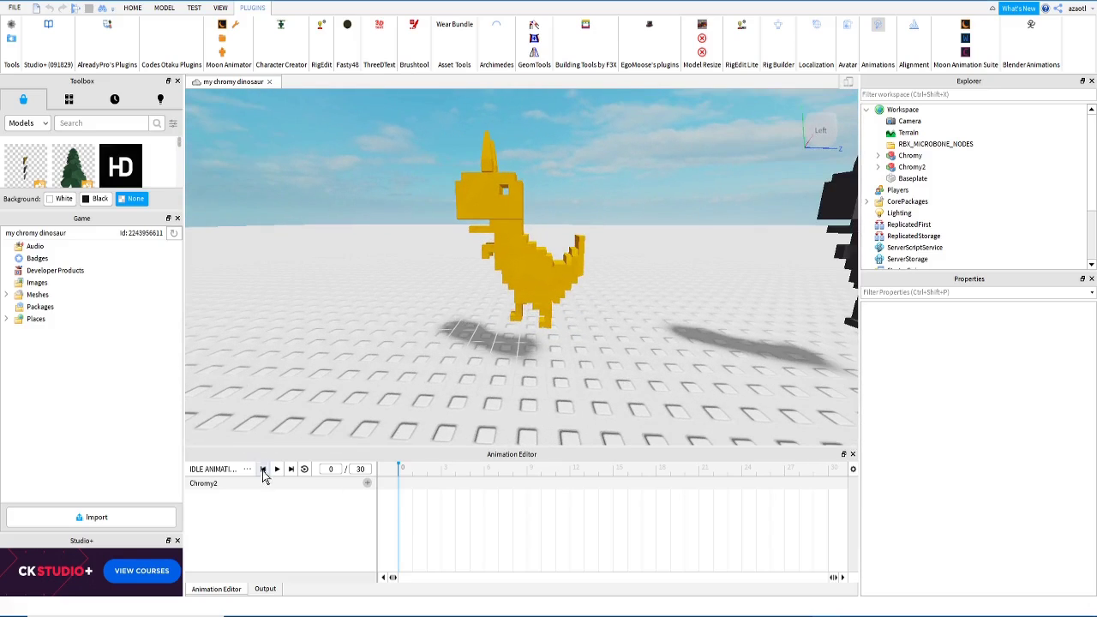
Step: Add tracks for all of Chromy2's body parts and choose a 30 fps frame rate
left_click(368, 485)
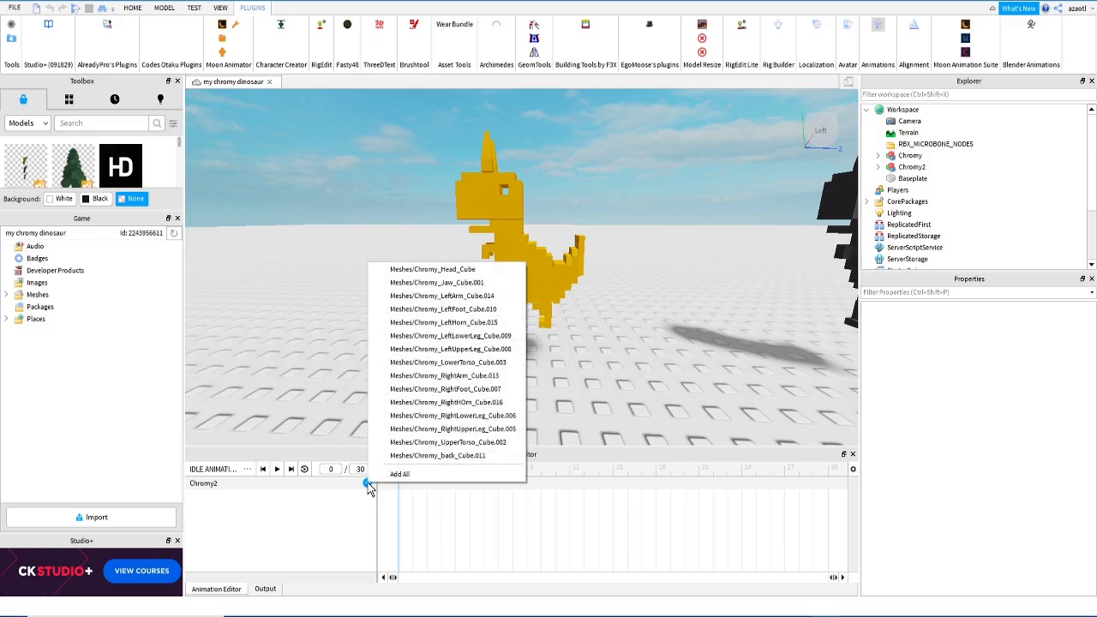
left_click(387, 474)
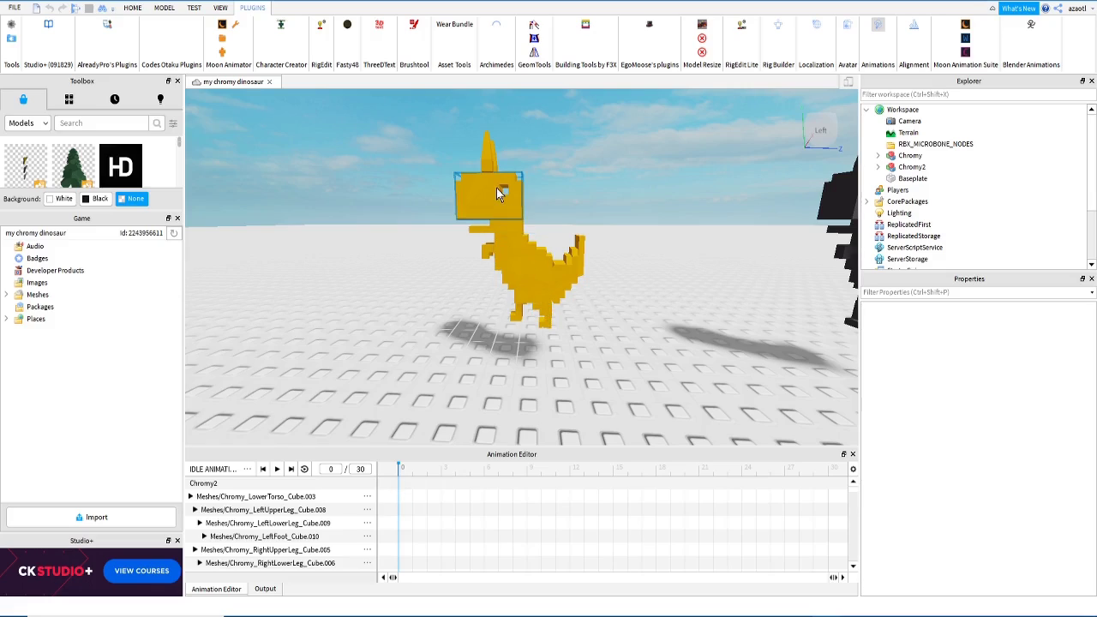
left_click(853, 474)
mouse_move(917, 495)
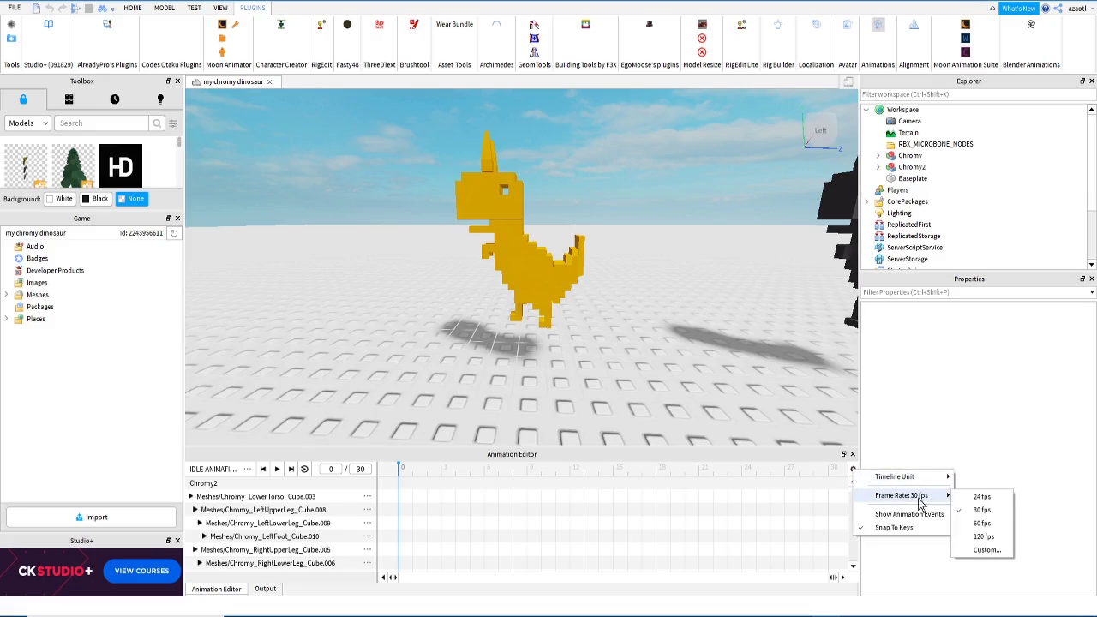
left_click(982, 512)
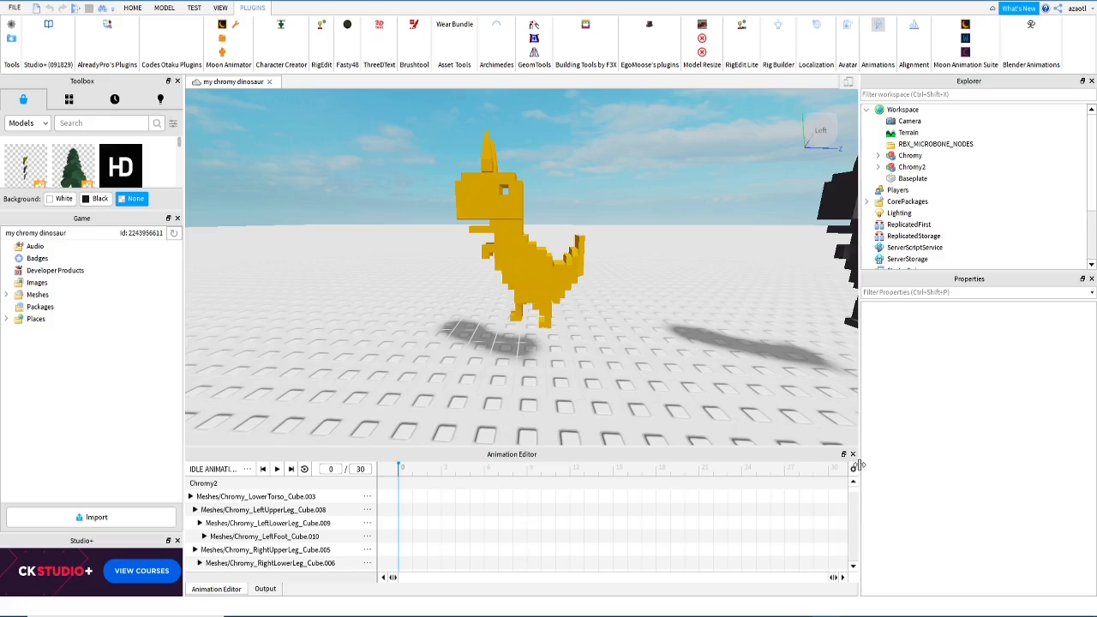
Step: Set the animation length to 60 frames and add a keyframe for all tracks at frame 0
left_click_drag(859, 470, 913, 470)
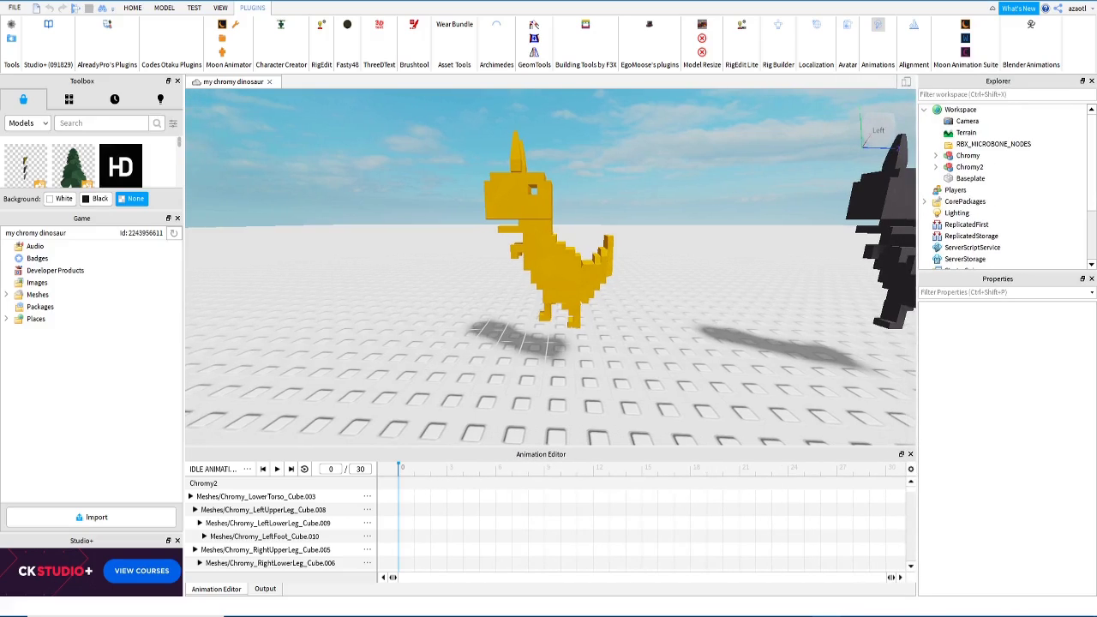
double_click(361, 469)
right_click(398, 490)
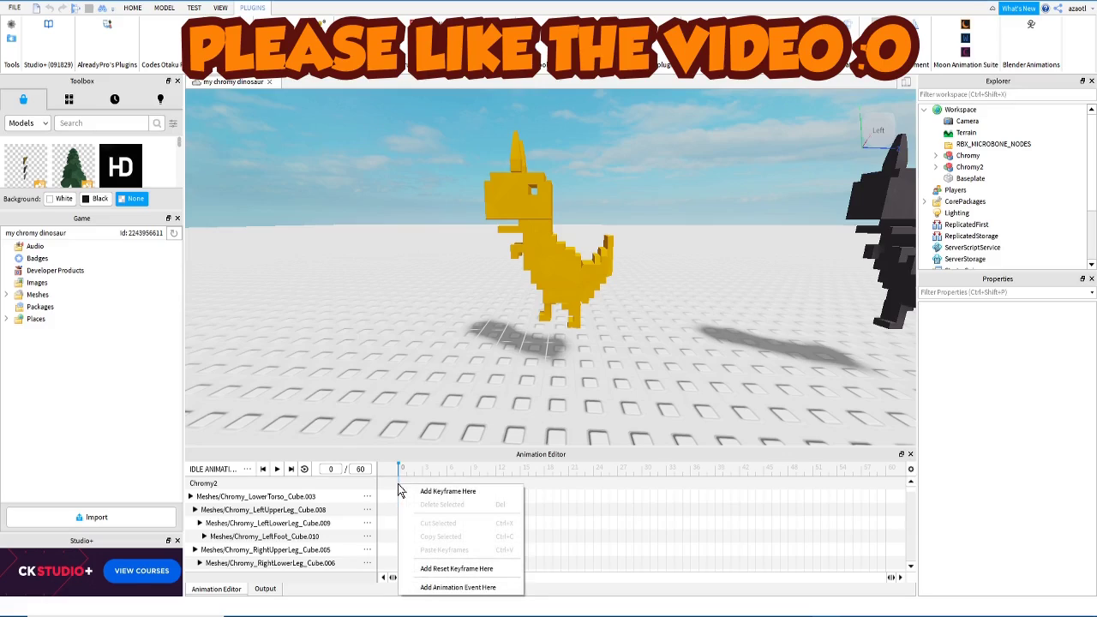
left_click(426, 491)
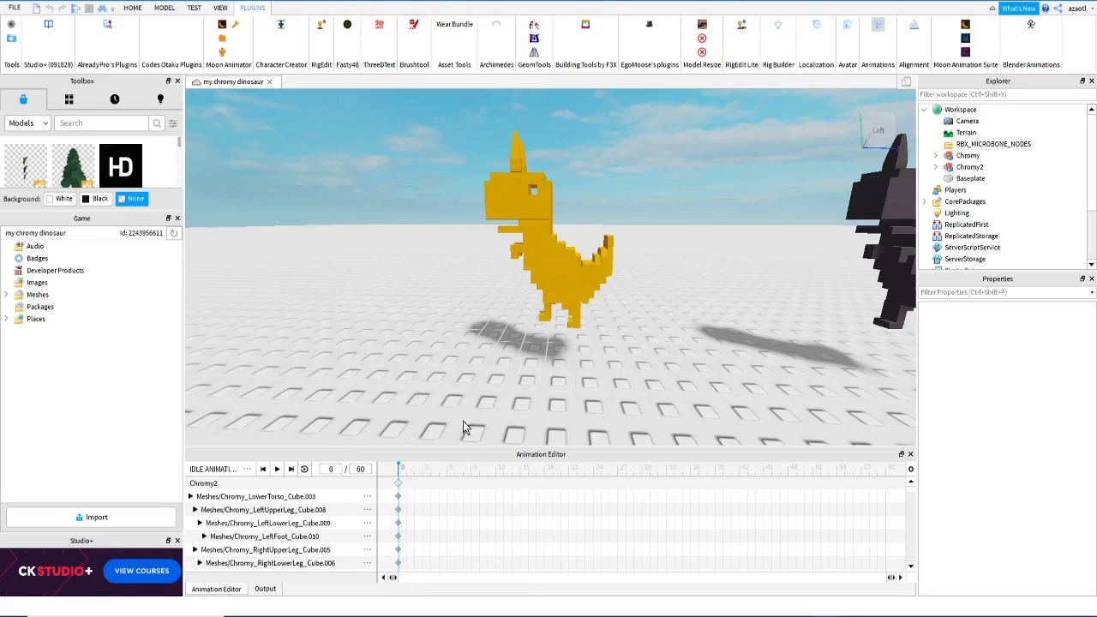
Step: Tilt the dinosaur's upper torso forward at frame 0 and rotate its head back to level
left_click(550, 244)
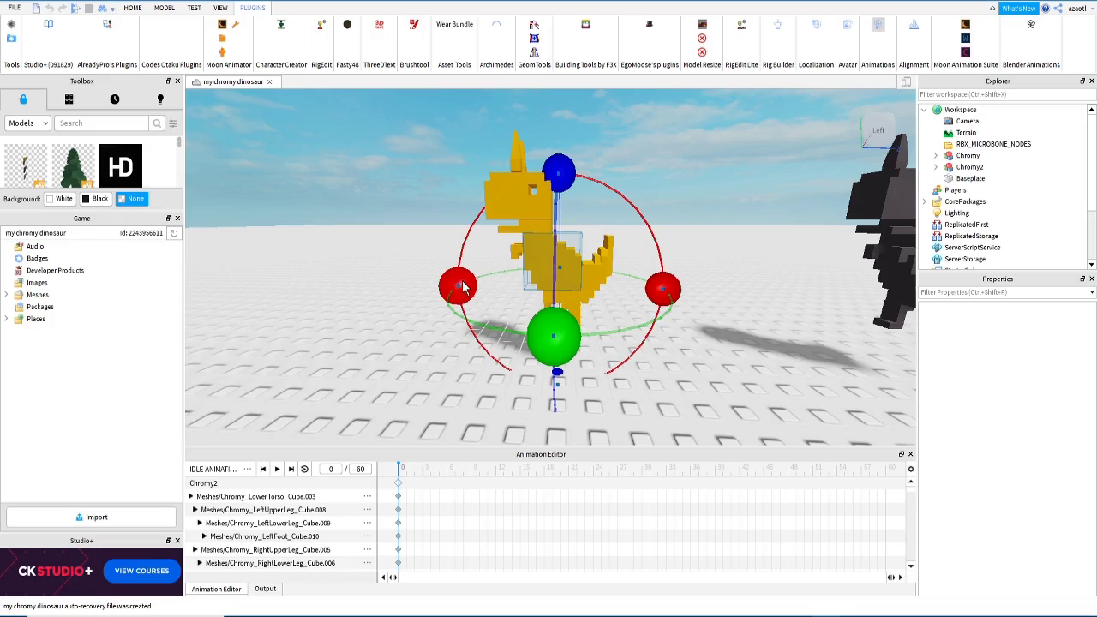
left_click_drag(467, 287, 460, 304)
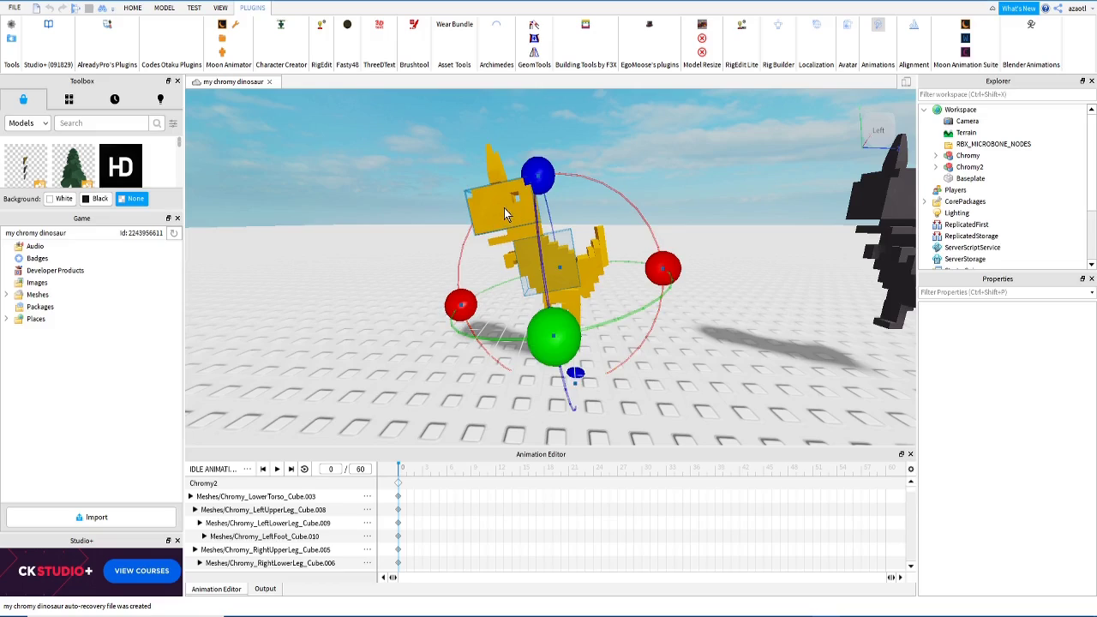
left_click(522, 227)
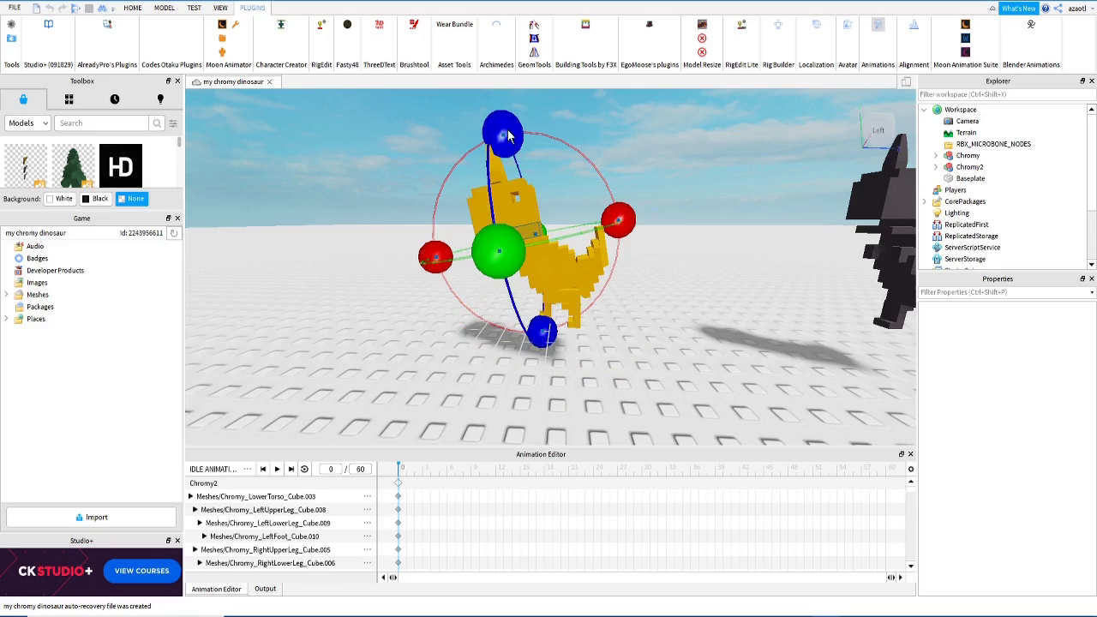
left_click_drag(625, 218, 621, 241)
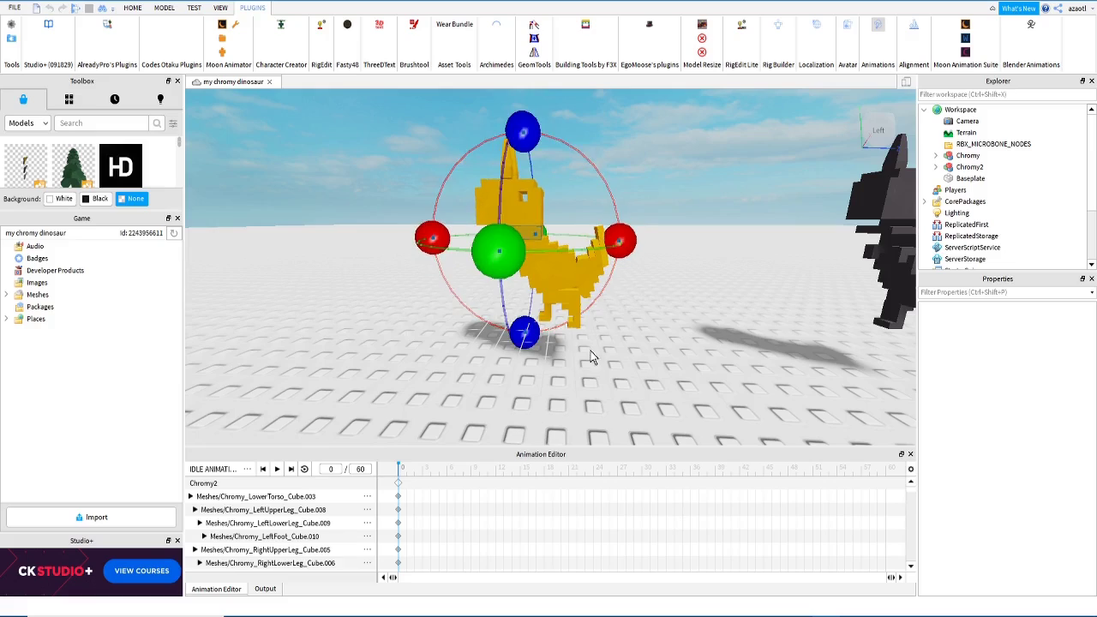
right_click_drag(481, 339, 478, 333)
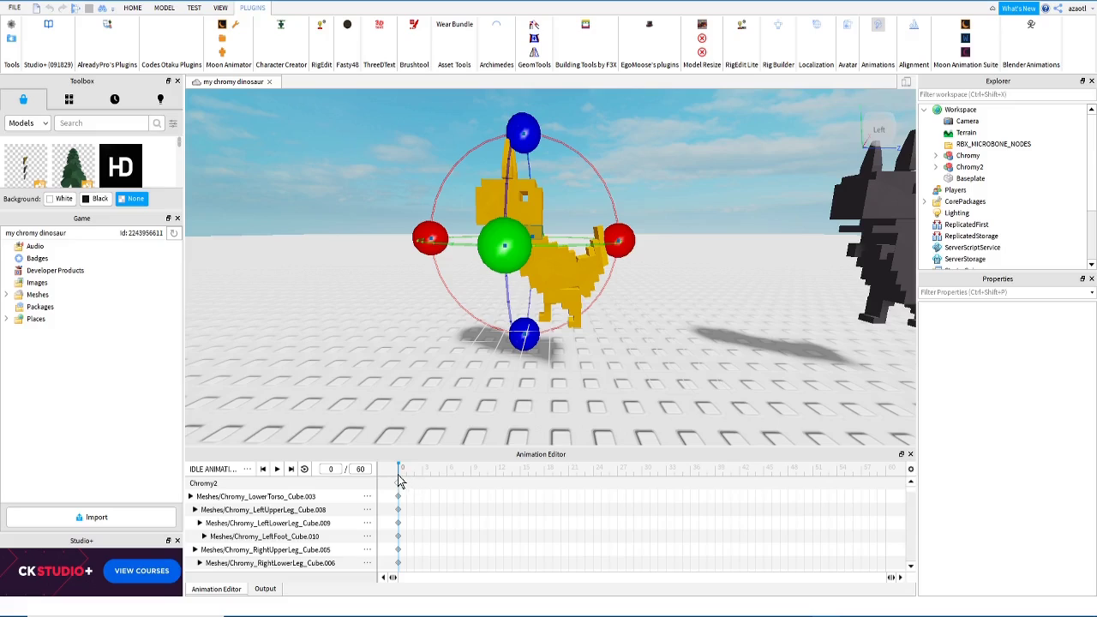
Step: Set the animation priority to Idle
mouse_move(403, 477)
left_mouse_down()
mouse_move(461, 480)
mouse_move(397, 477)
left_mouse_up()
left_click(247, 471)
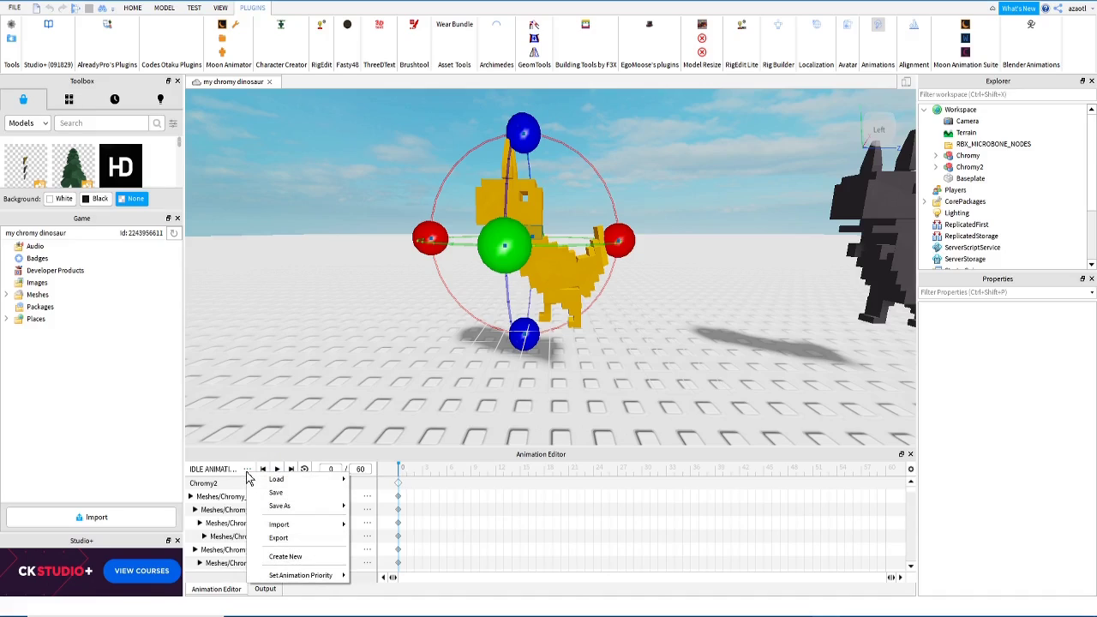
mouse_move(295, 576)
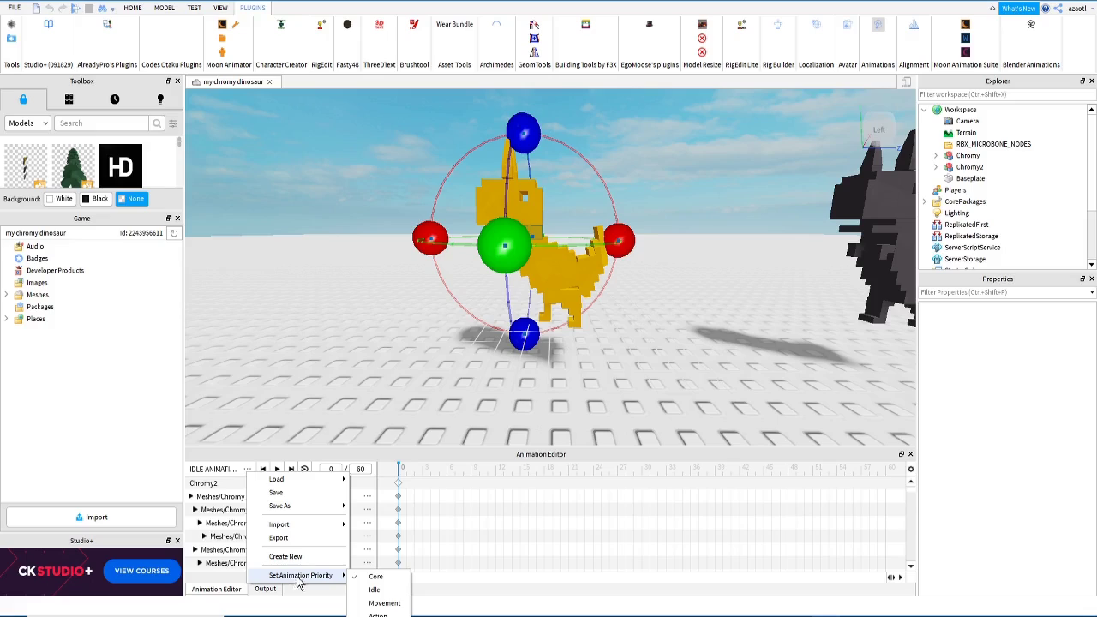
left_click(377, 591)
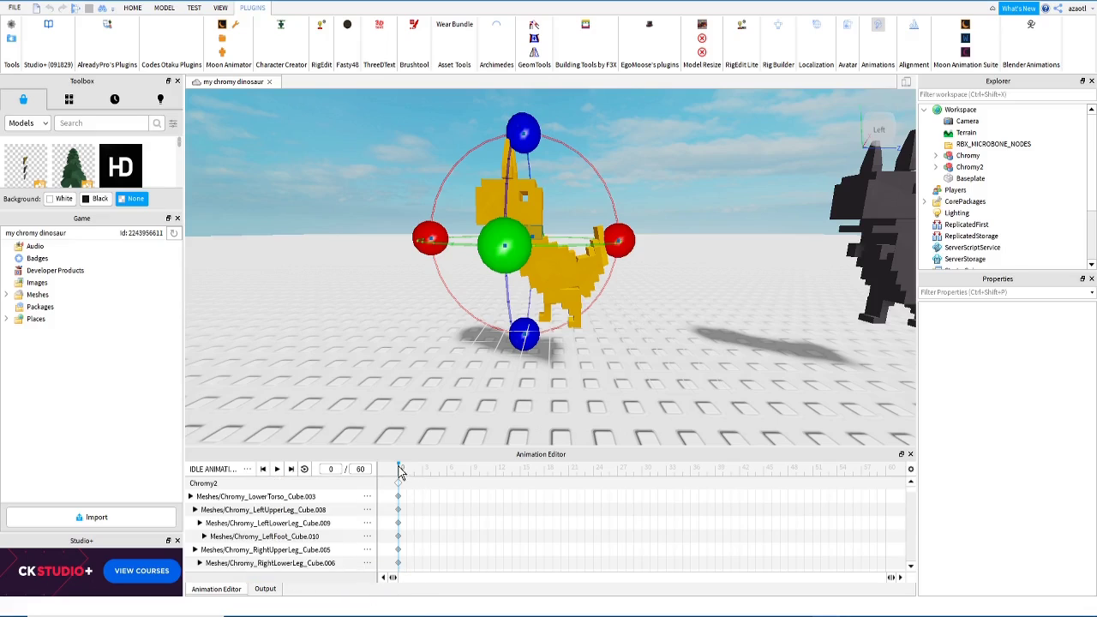
Step: At frame 9, lean the upper torso further forward, rotate the head partway back up, and preview the motion
left_click(435, 471)
left_click(398, 471)
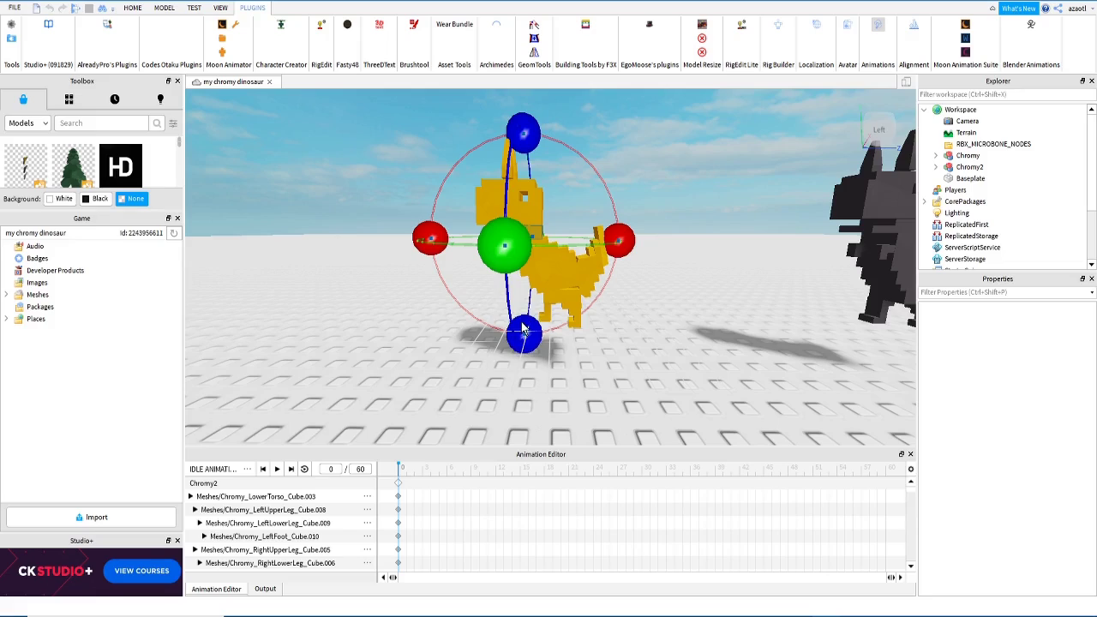
left_click_drag(409, 480, 475, 490)
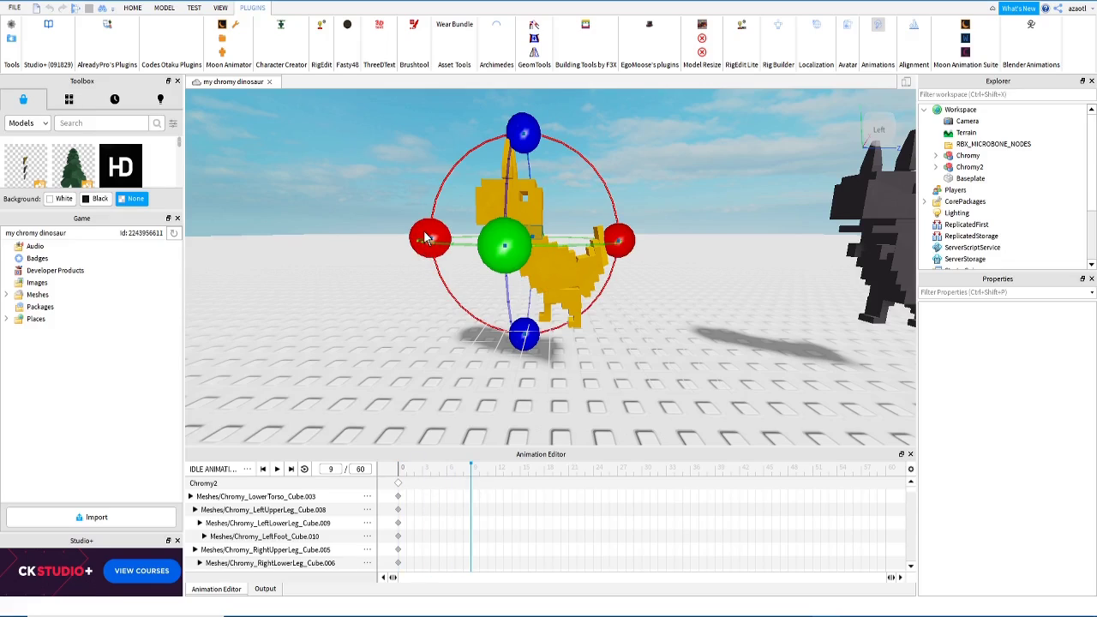
left_click_drag(426, 239, 459, 260)
left_click(542, 267)
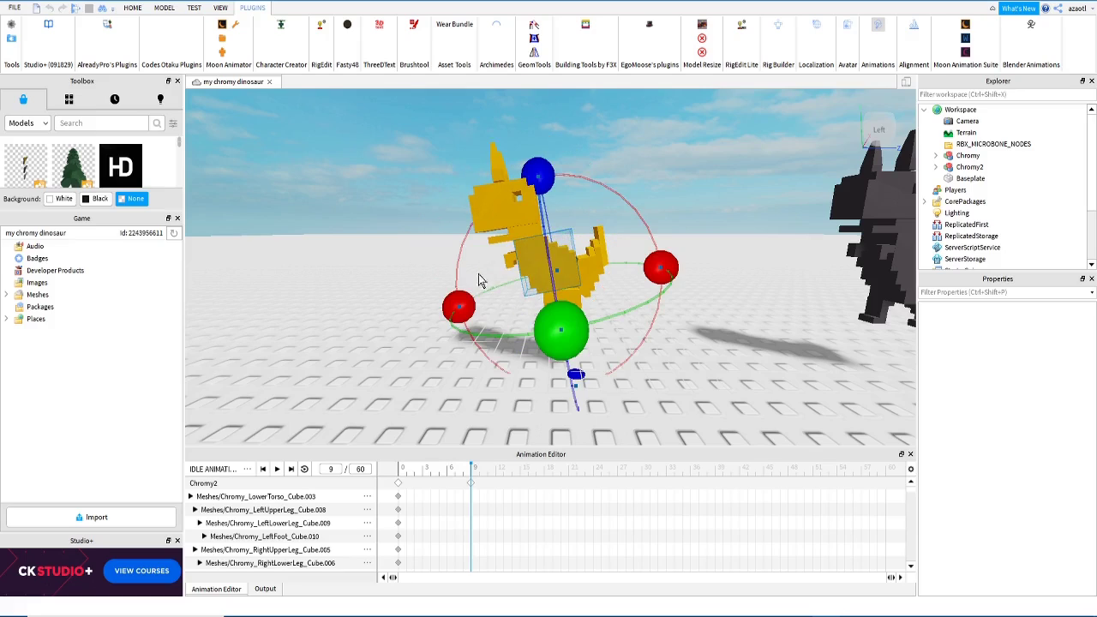
left_click_drag(455, 308, 465, 328)
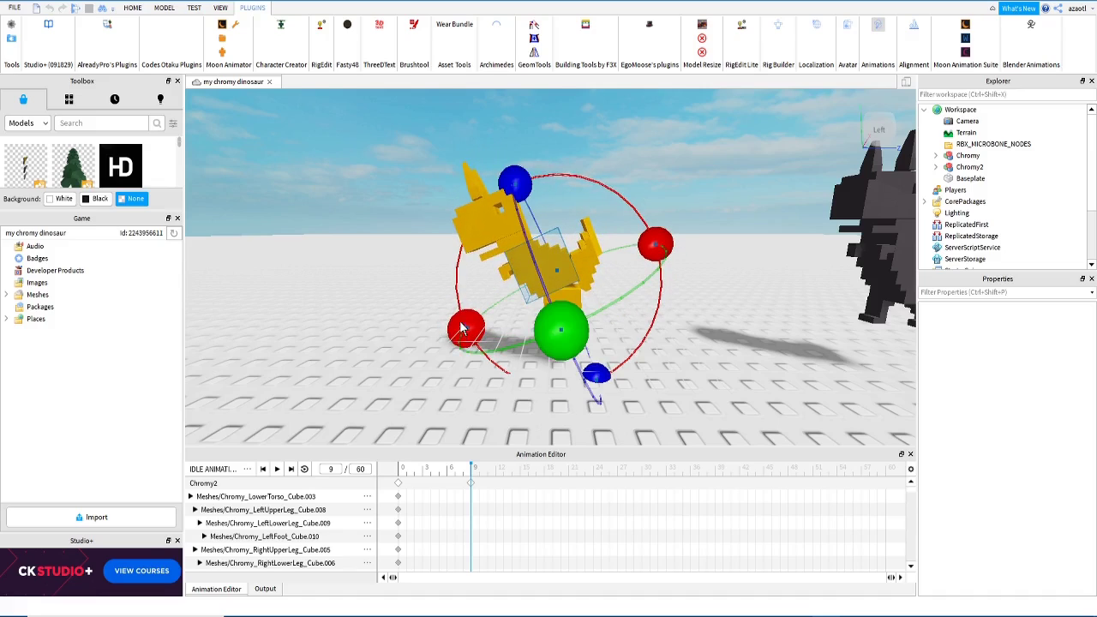
key("ctrl+z")
left_click(490, 229)
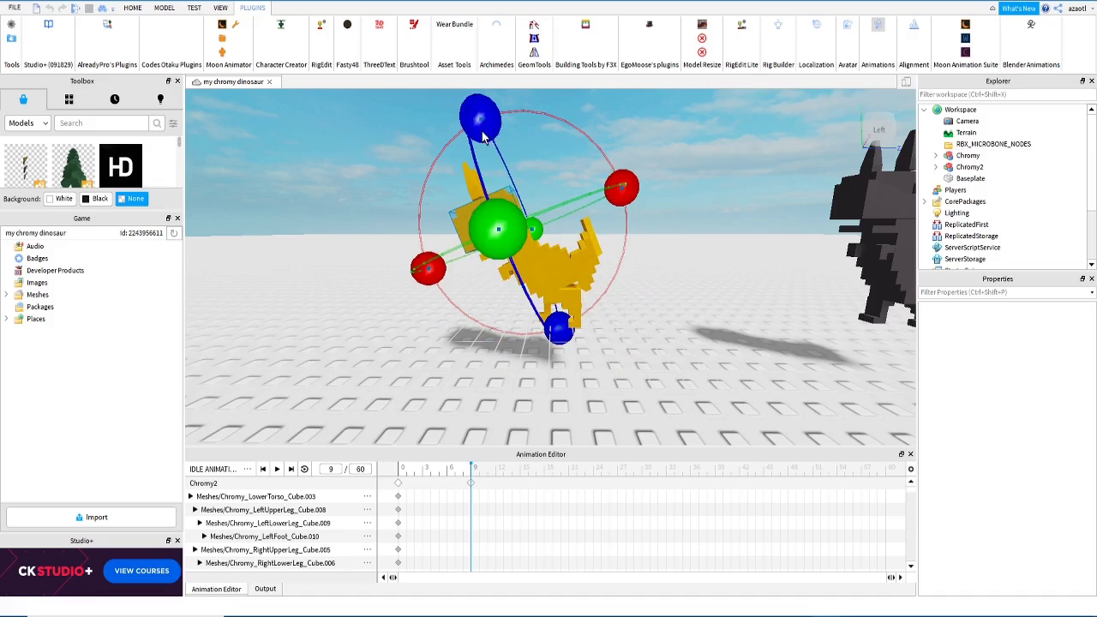
left_click_drag(620, 185, 632, 216)
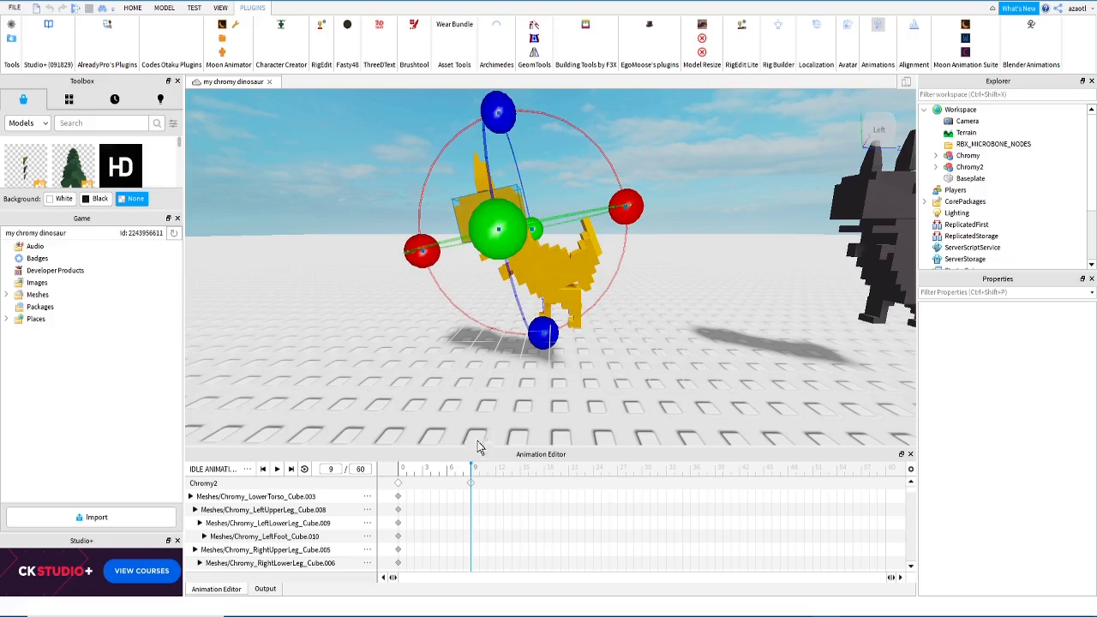
left_click(396, 473)
key("space")
Step: Add a keyframe for all tracks at frame 15 and play the animation from frame 0
left_click_drag(475, 470, 517, 476)
right_click(519, 488)
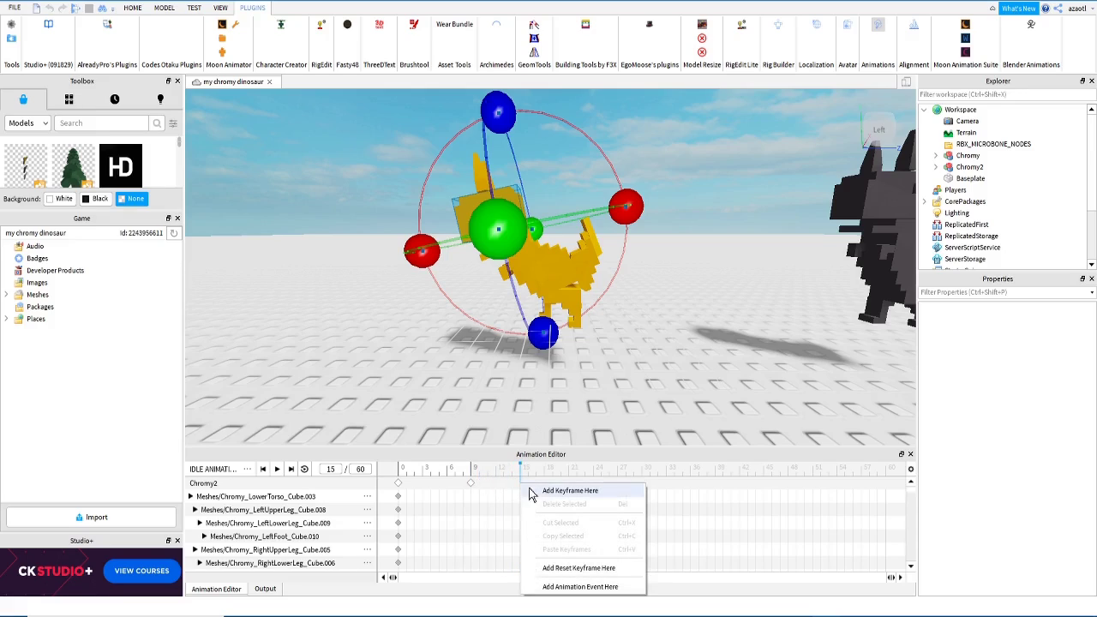
left_click(531, 490)
left_click_drag(515, 470, 400, 478)
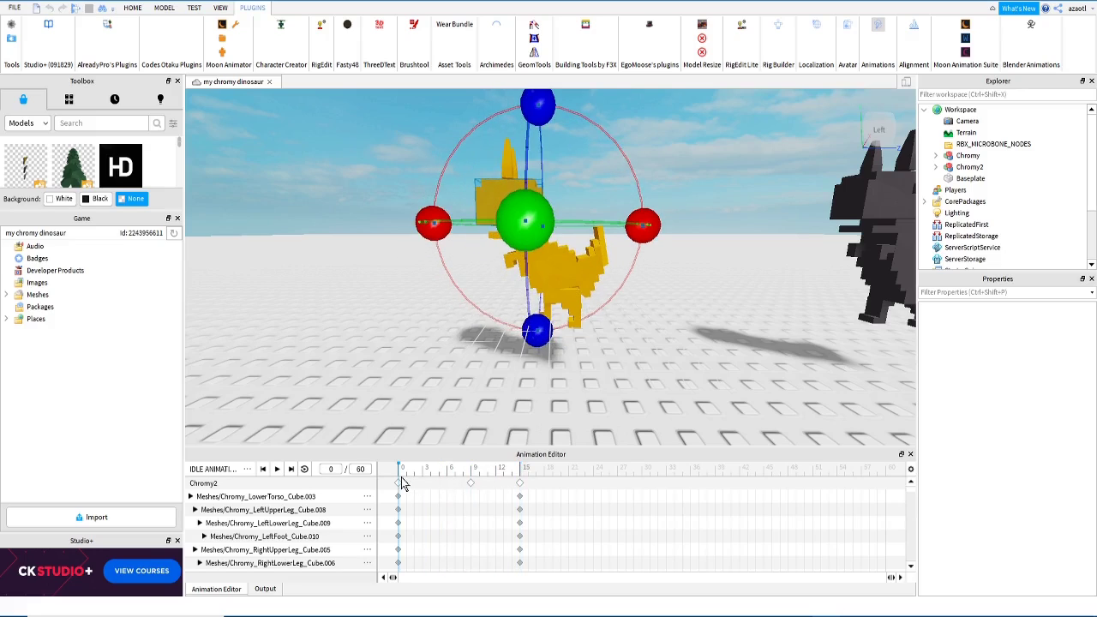
key("space")
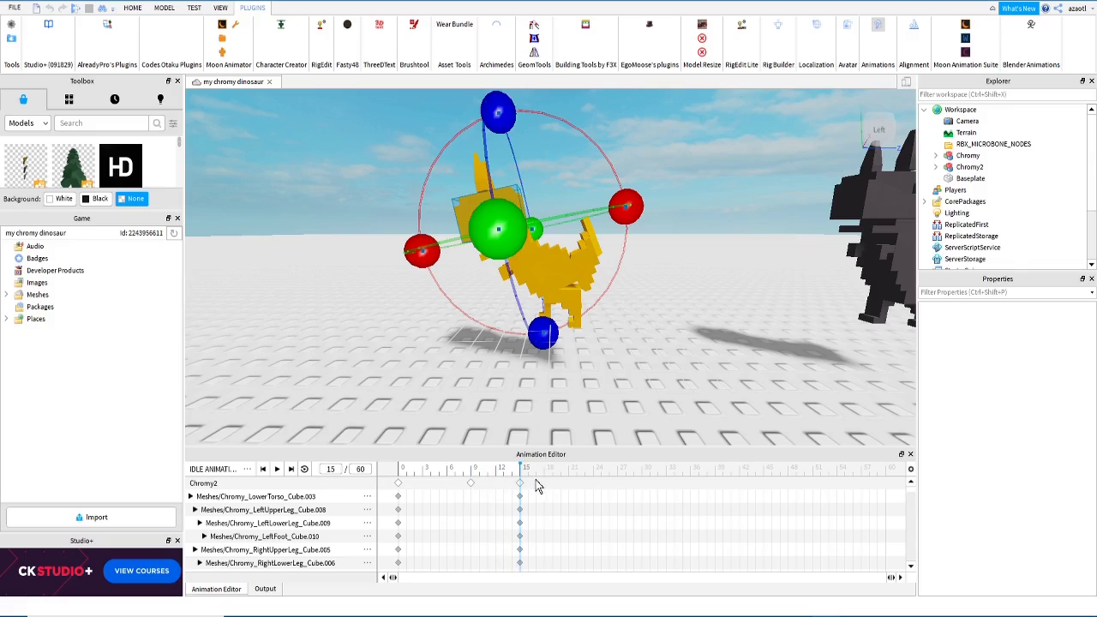
Step: Copy the keyframes of all tracks at frame 15 and paste them at frame 21
left_click_drag(536, 481, 570, 486)
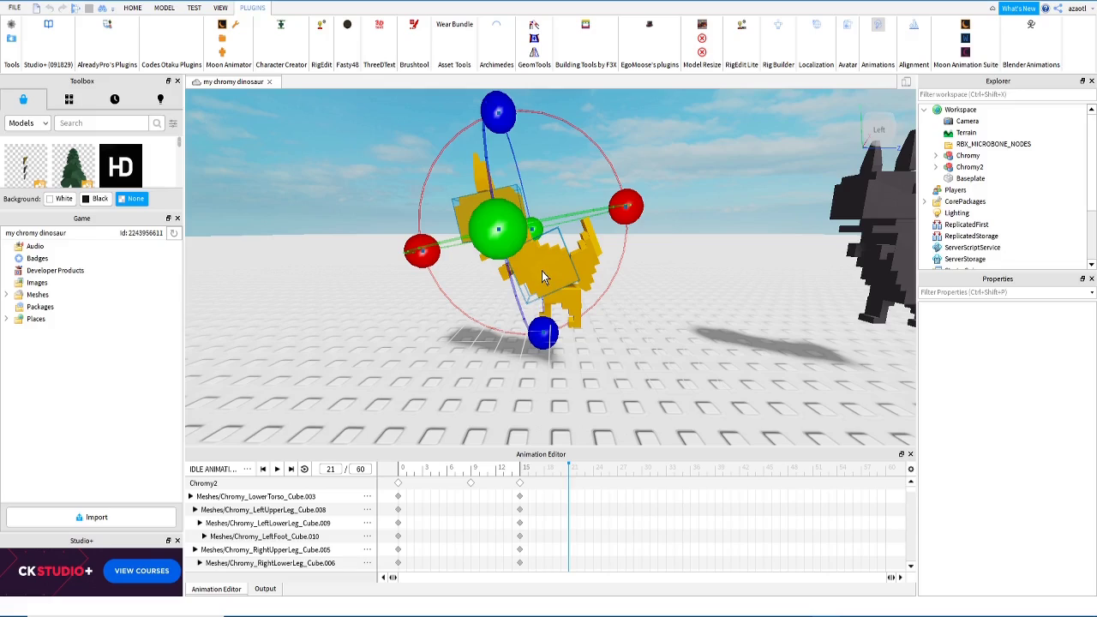
left_click(521, 485)
left_click(521, 484)
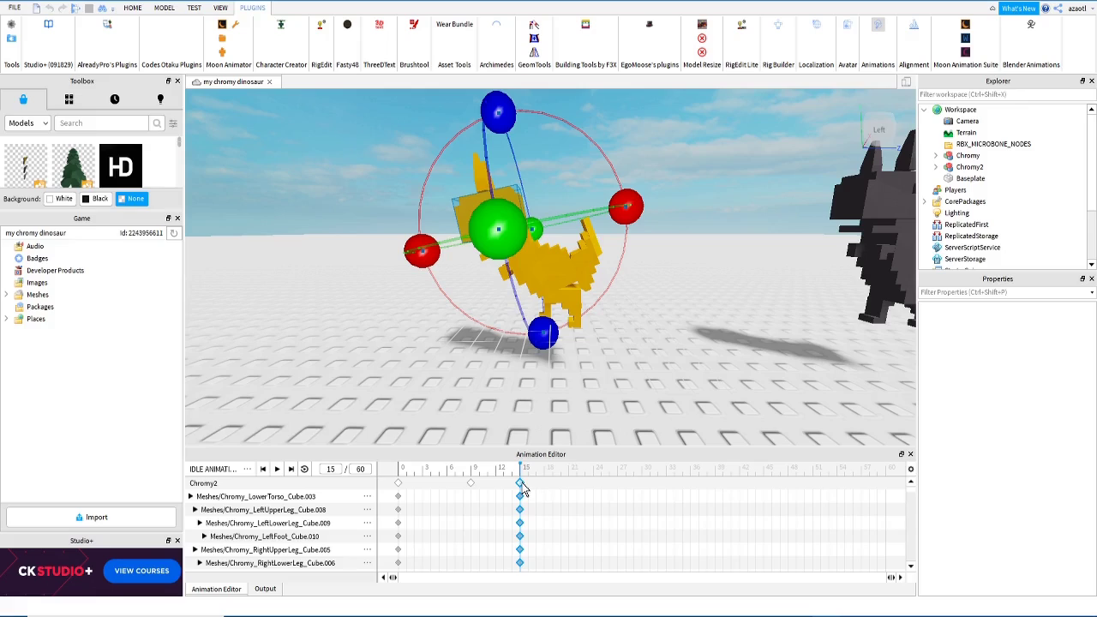
right_click(522, 485)
left_click(539, 361)
left_click_drag(533, 473, 565, 480)
right_click(574, 491)
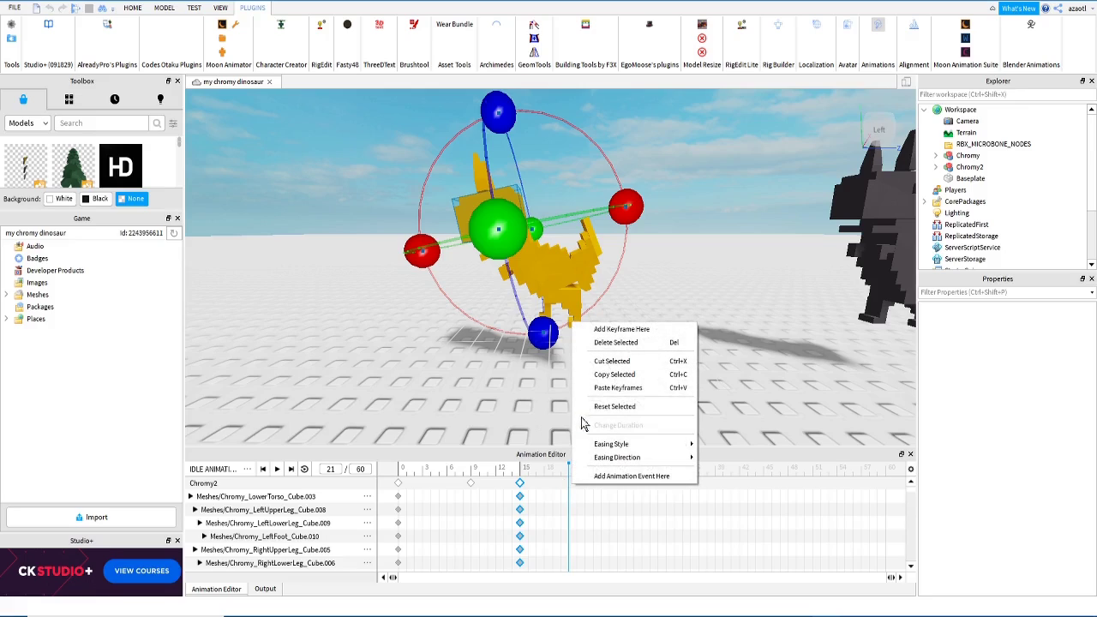
left_click(624, 388)
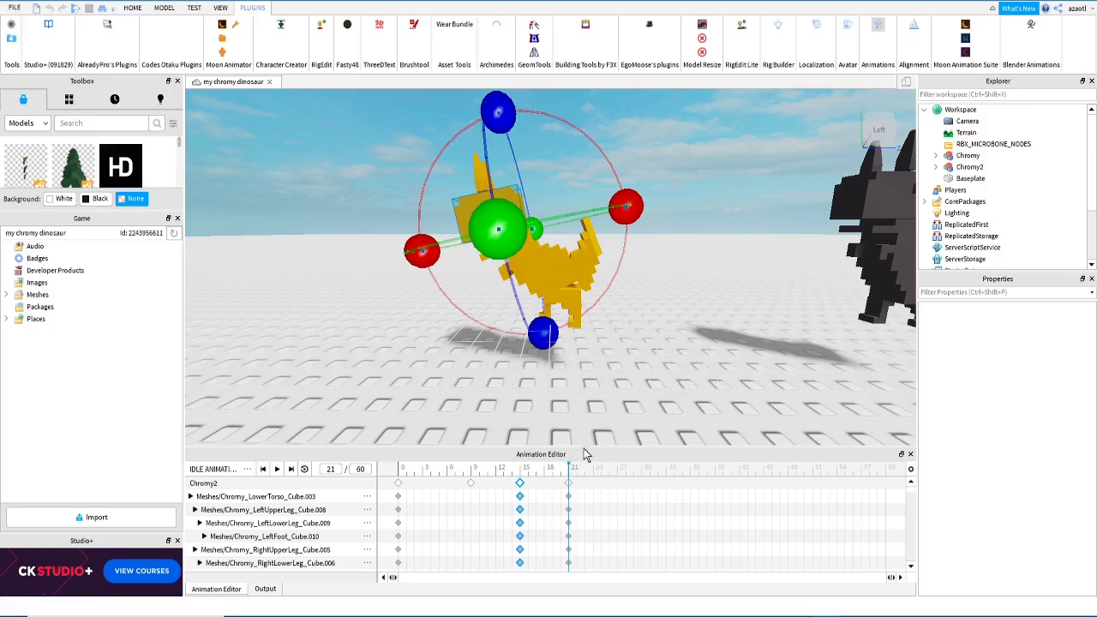
Step: At frame 28, rotate the dinosaur's lower torso backward and raise it off the ground, and preview the motion from frame 21
left_click(550, 485)
left_click_drag(583, 484, 628, 487)
left_click(551, 286)
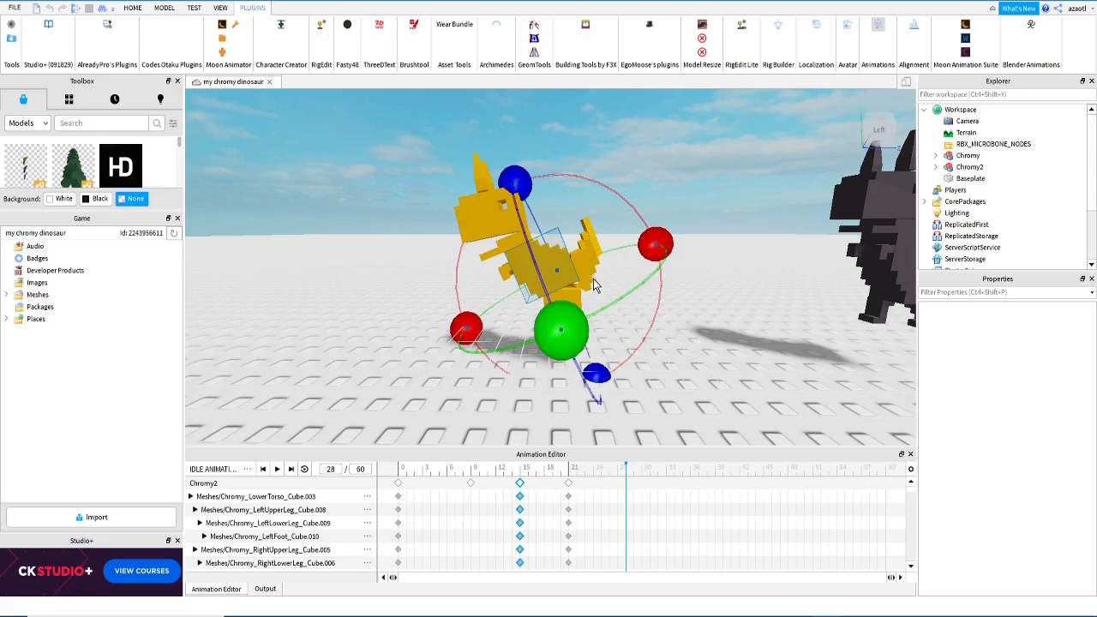
left_click(573, 300)
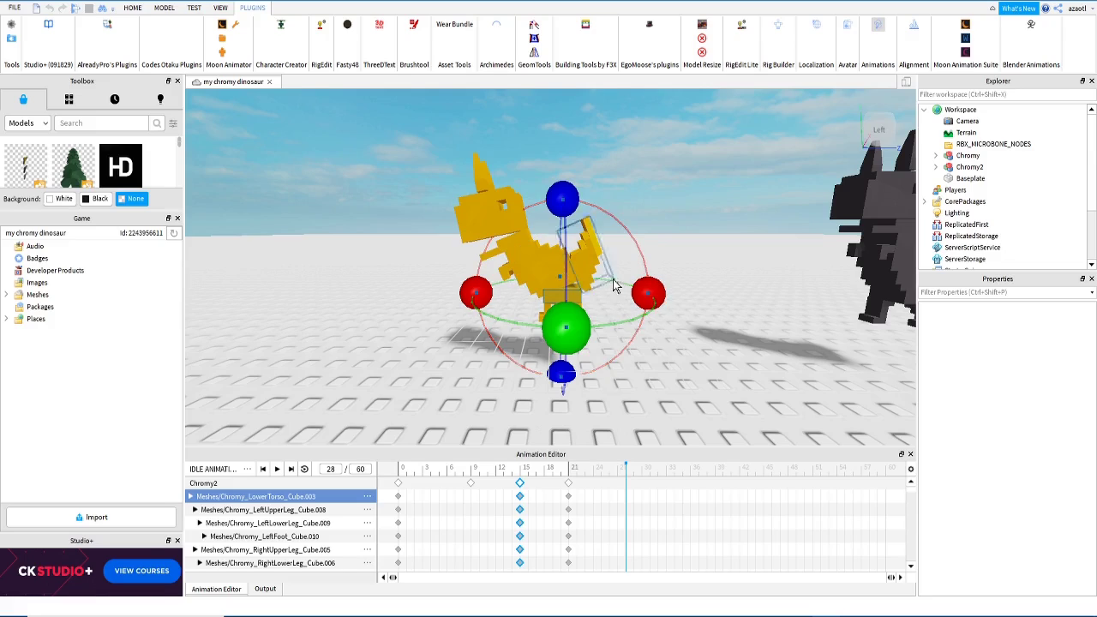
left_click_drag(648, 294, 576, 366)
key("ctrl+2")
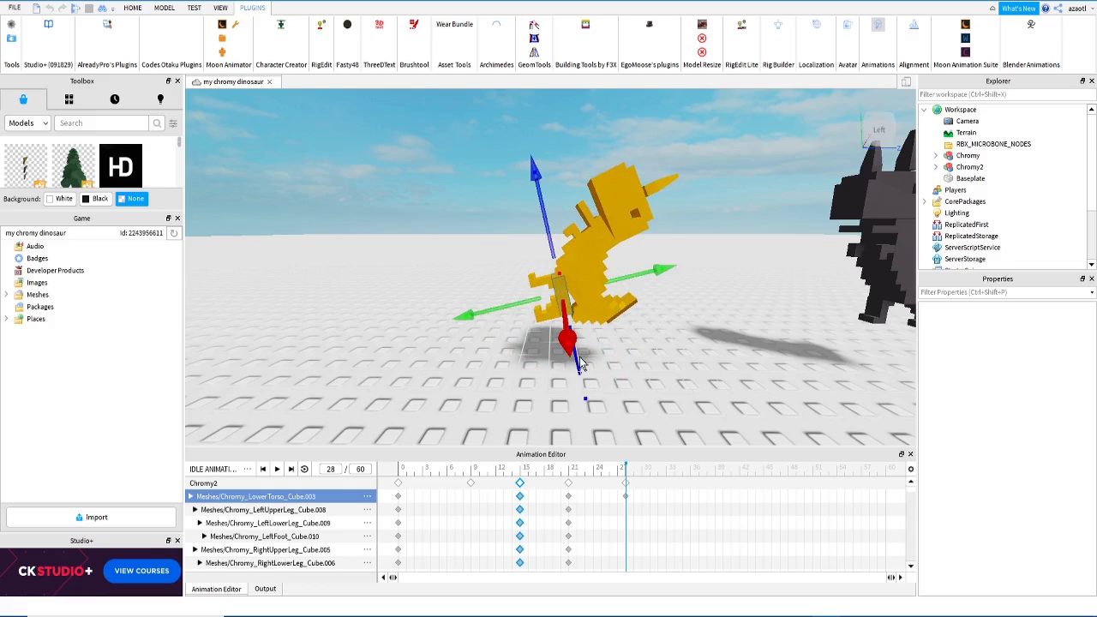
left_click_drag(548, 224, 523, 139)
left_click_drag(608, 467, 575, 465)
key("space")
left_click(571, 470)
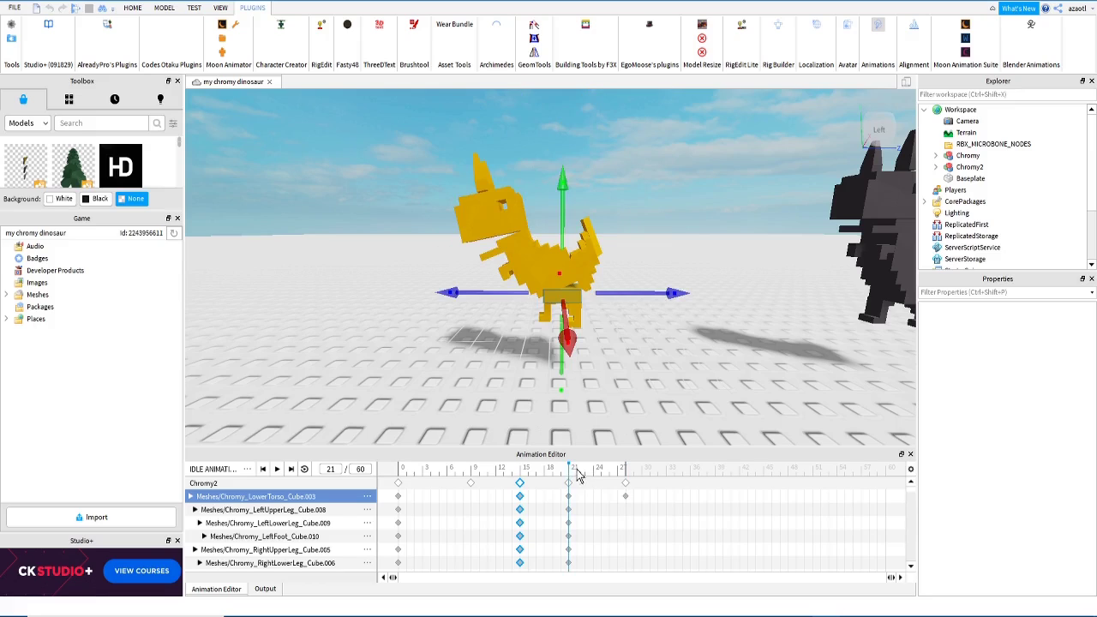
key("space")
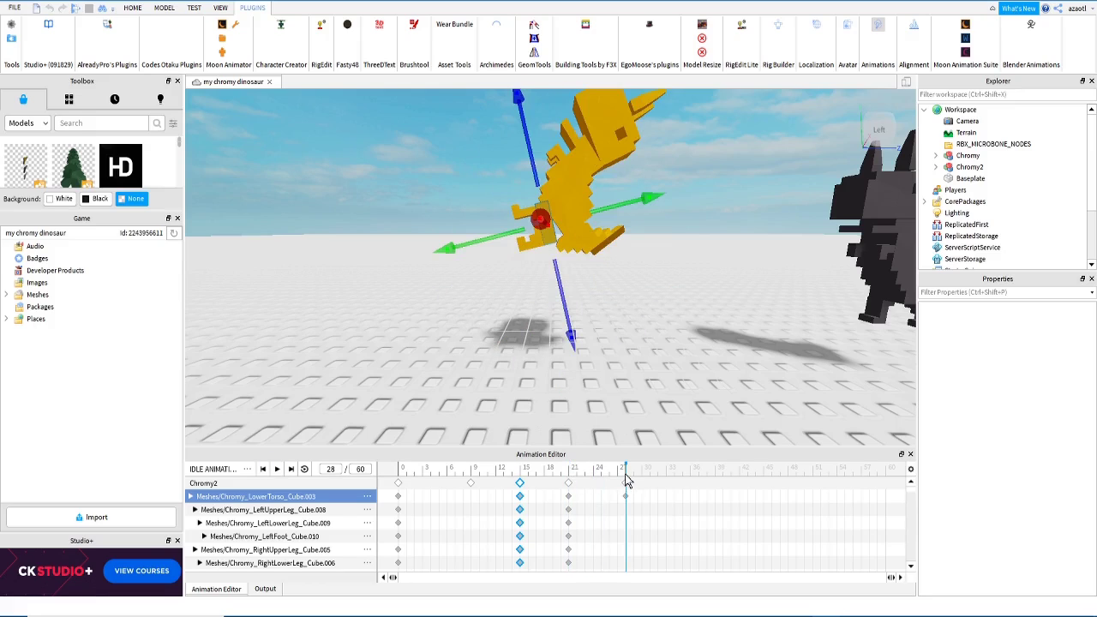
Step: At frame 34, raise the lower torso higher and rotate it until the dinosaur is upside down, and preview the flip from frame 21
left_click_drag(626, 476, 674, 477)
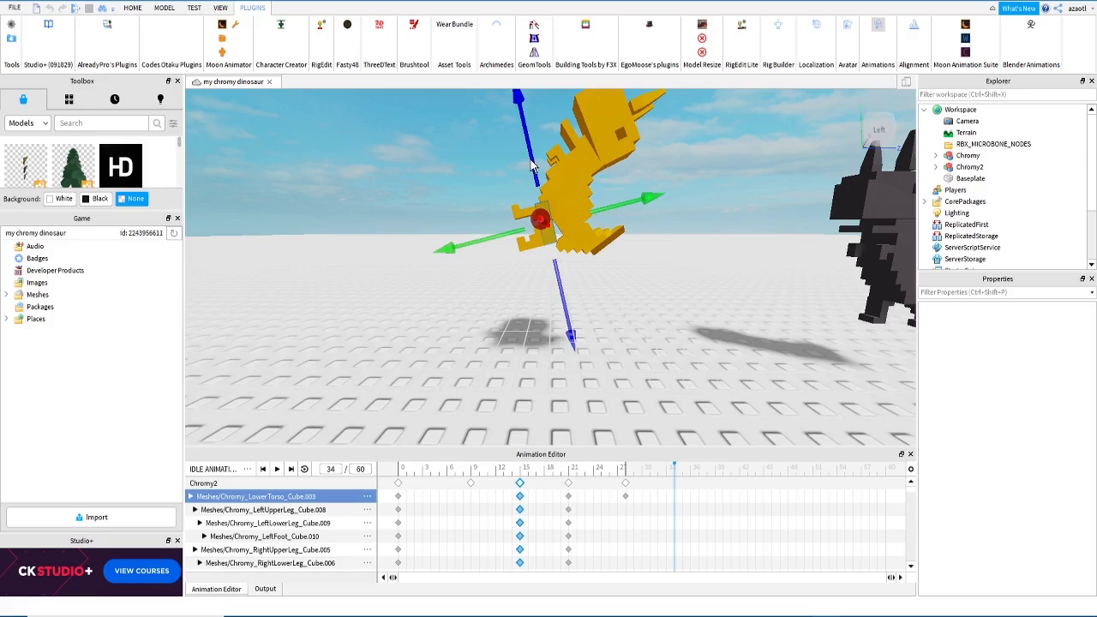
left_click_drag(531, 167, 529, 157)
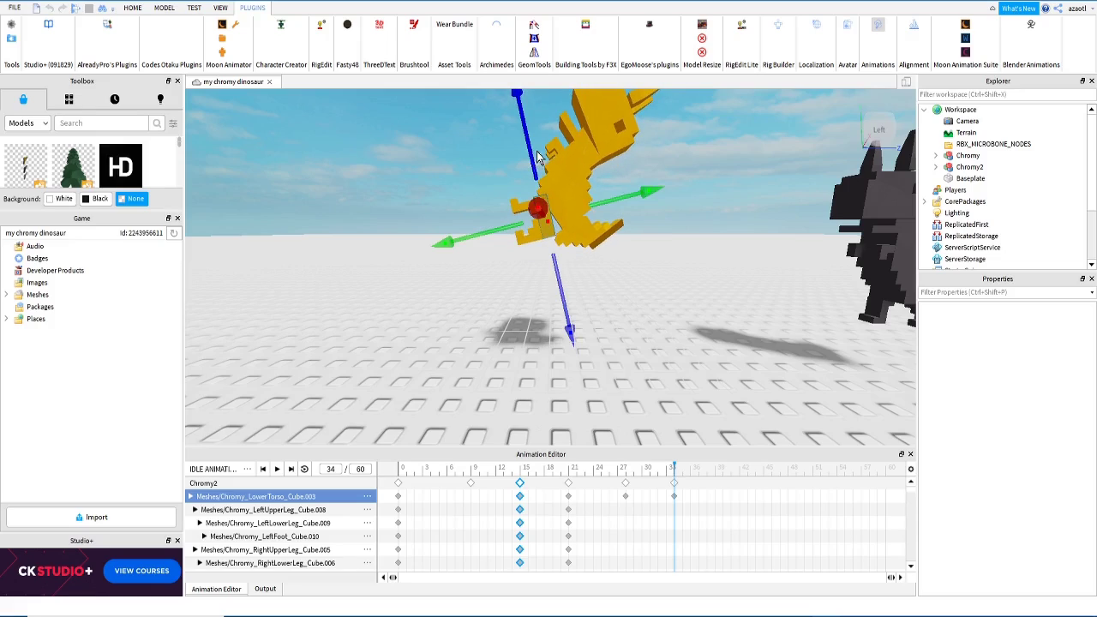
key("r")
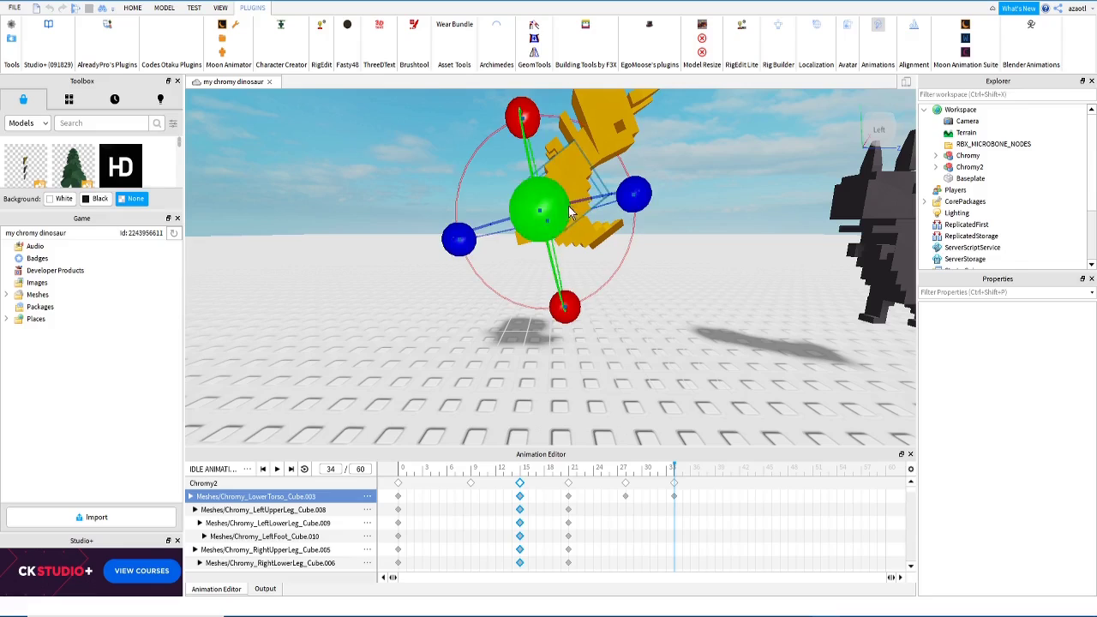
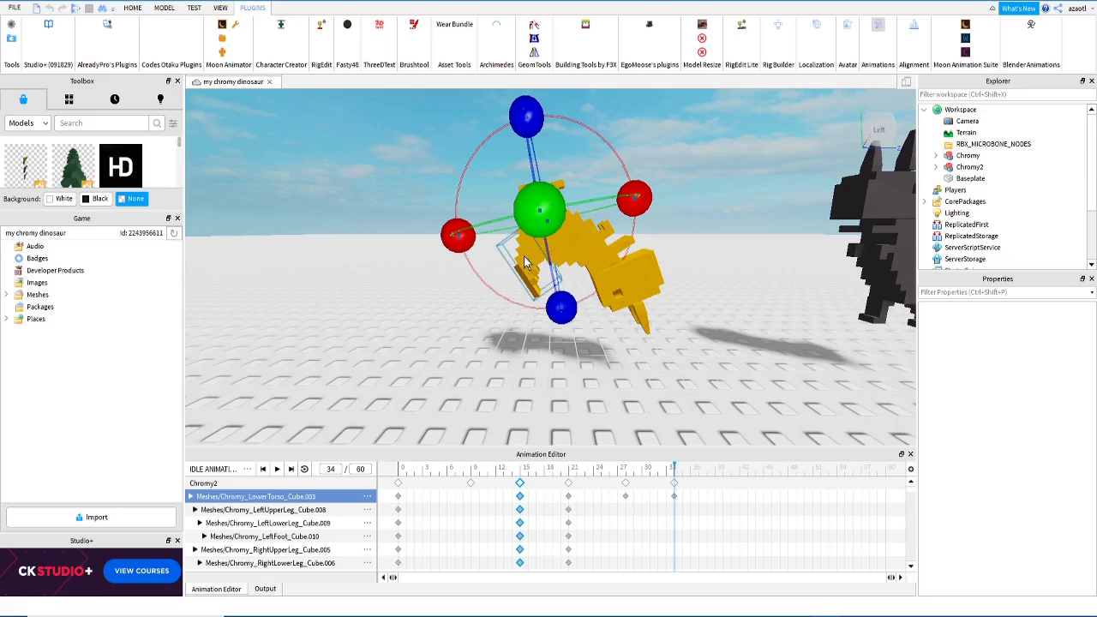
key("r")
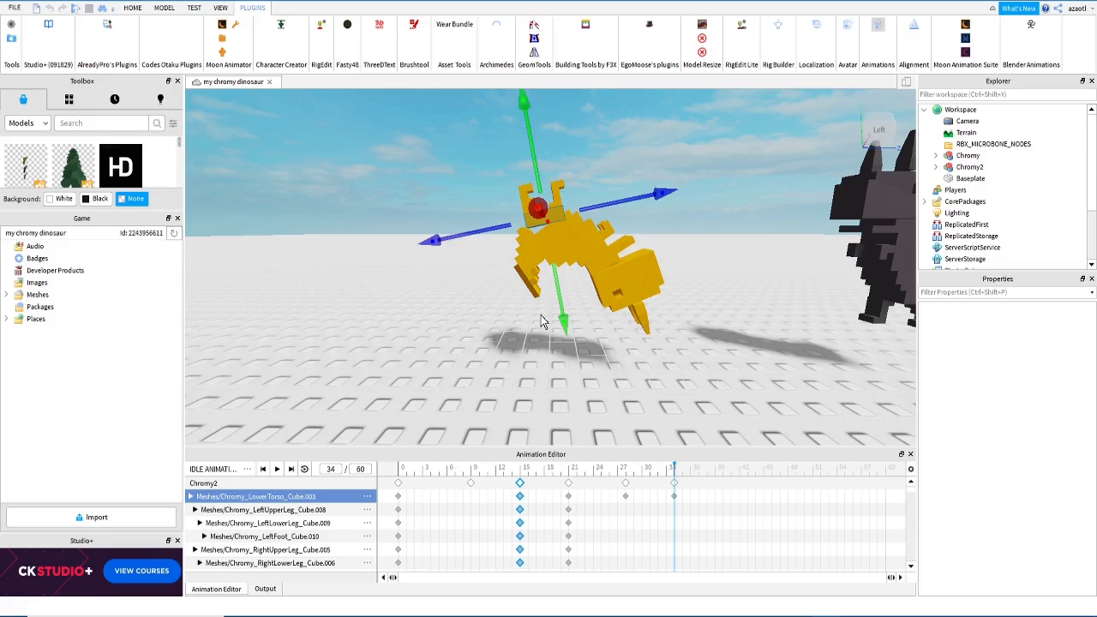
left_click_drag(565, 325, 549, 277)
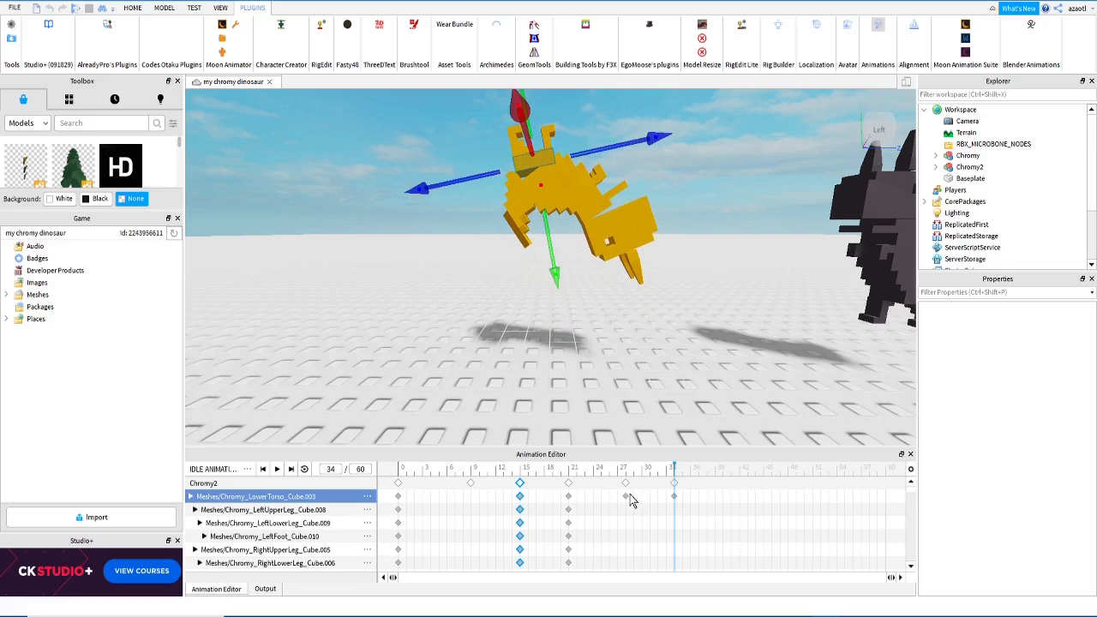
left_click(576, 470)
key("space")
left_click_drag(630, 477, 739, 485)
key("ctrl+2")
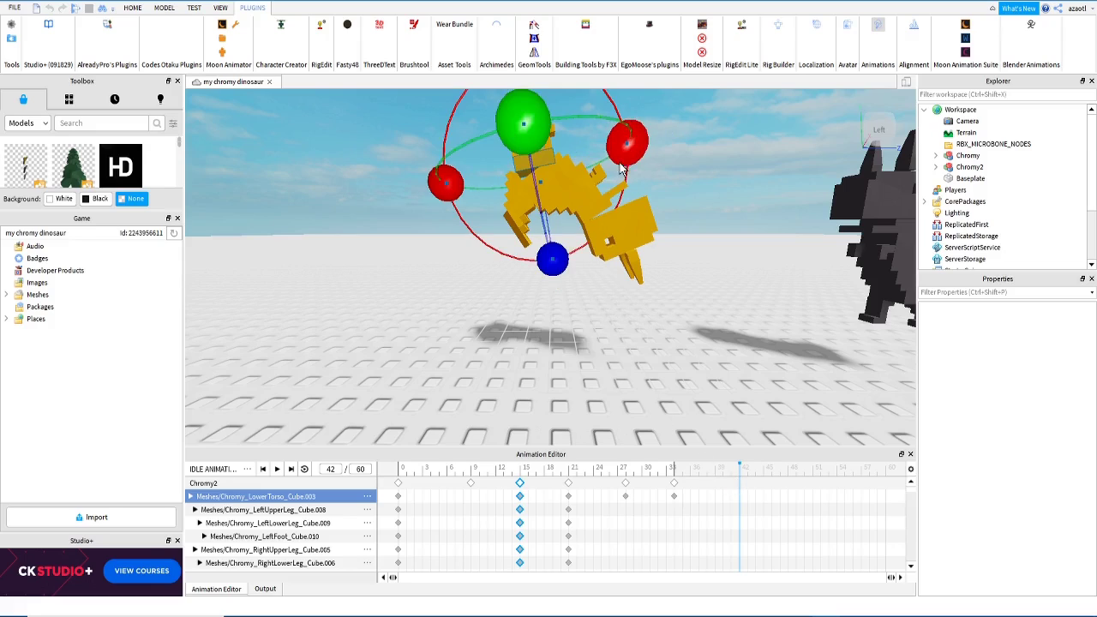
left_click_drag(621, 171, 497, 254)
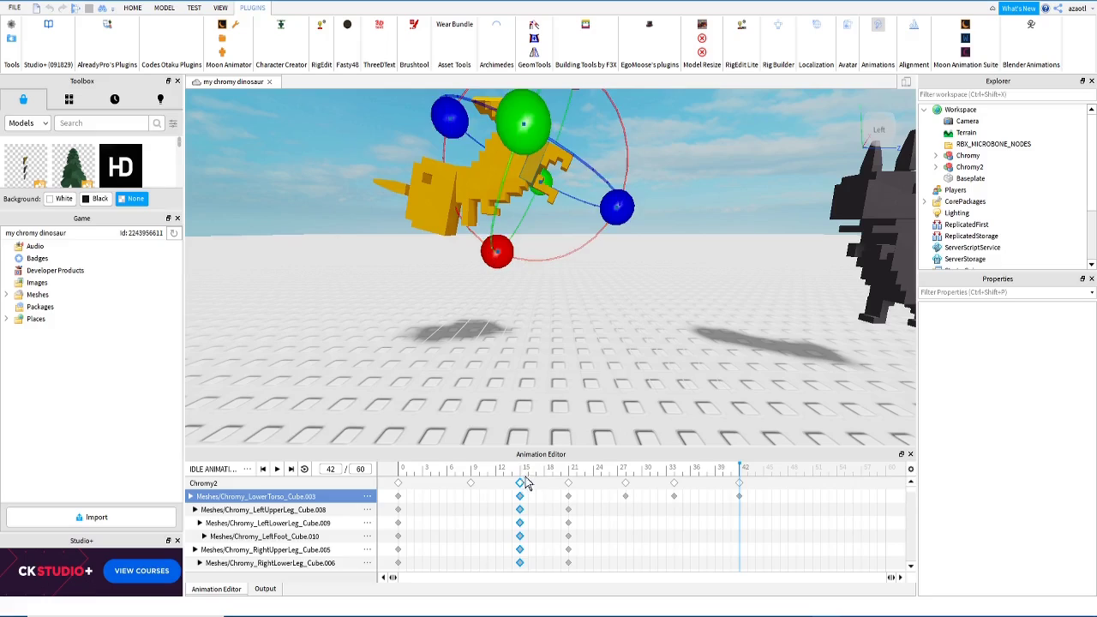
Step: Copy the frame 21 standing pose of all tracks and paste it at frame 42
left_click(565, 480)
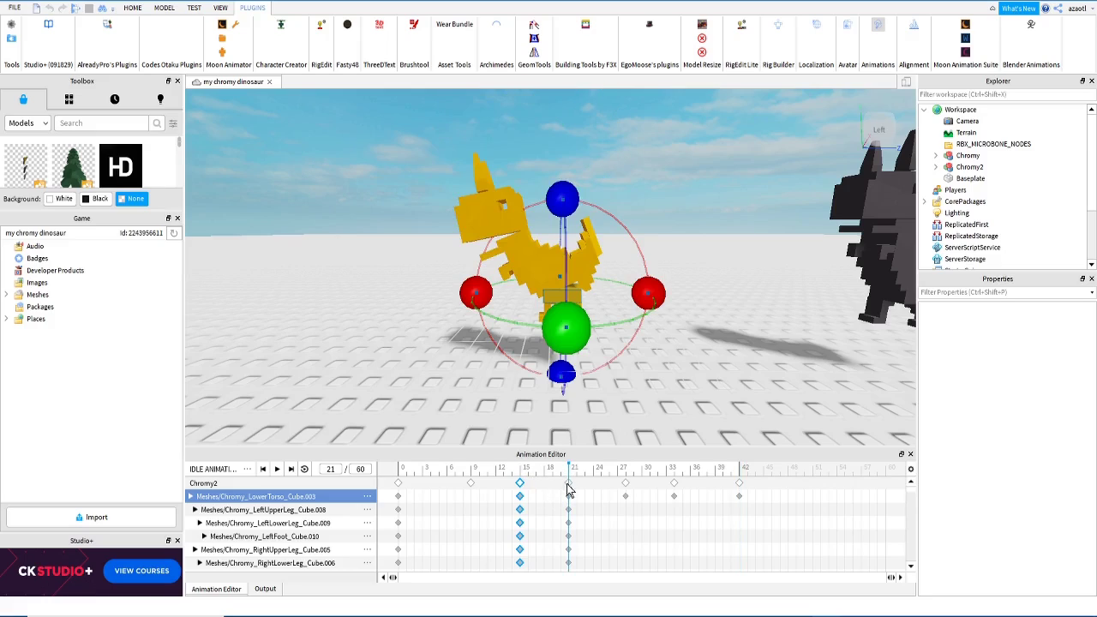
left_click(569, 484)
left_click(724, 480)
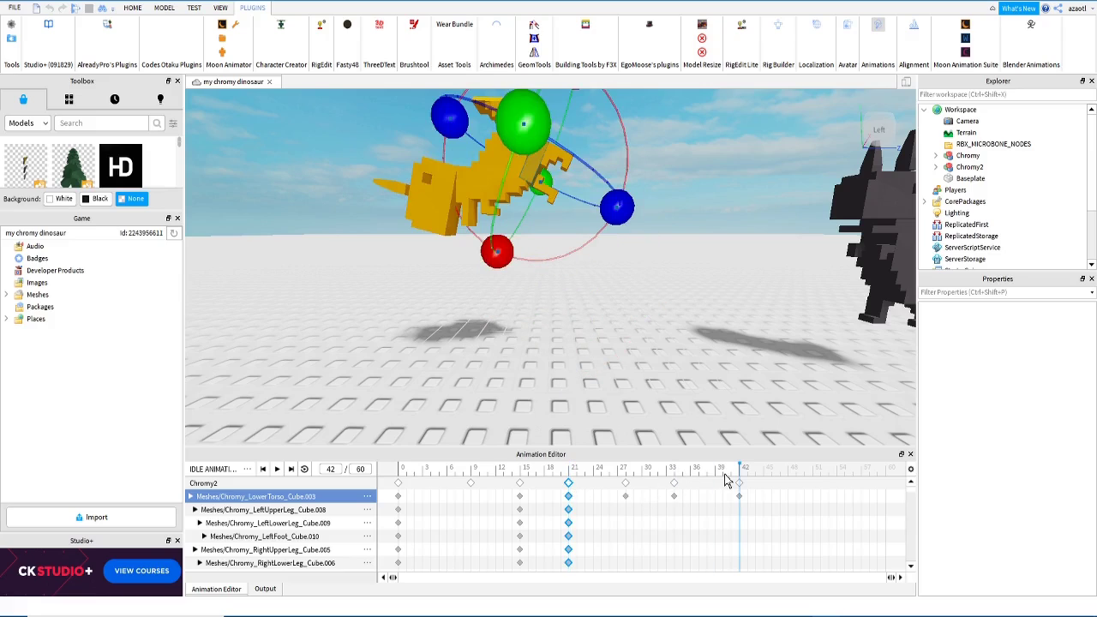
key("ctrl+v")
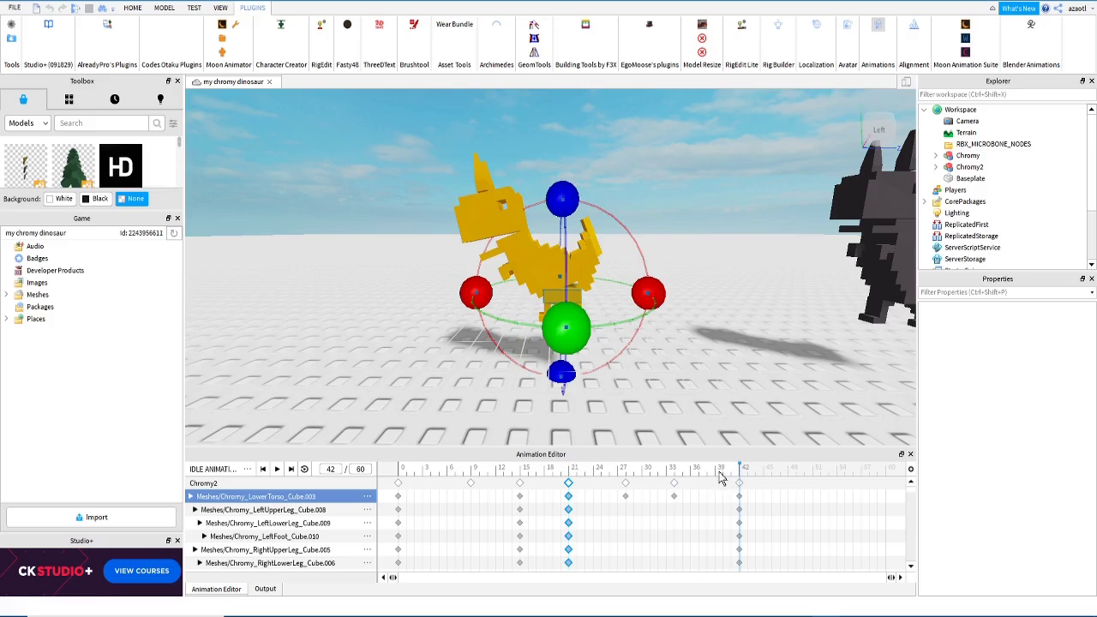
Step: At frame 38, rotate the lower torso so the head points down and forward to continue the backflip, and preview the motion
mouse_move(719, 472)
left_mouse_down()
mouse_move(567, 471)
mouse_move(707, 489)
left_mouse_up()
key("space")
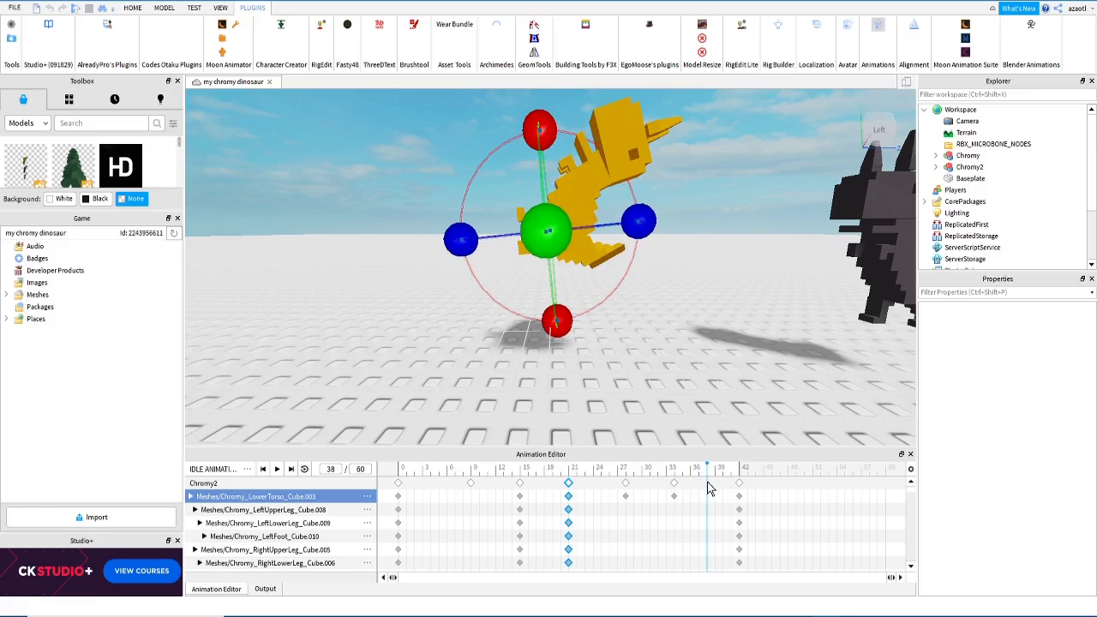
left_click_drag(551, 137, 553, 321)
key("ctrl+2")
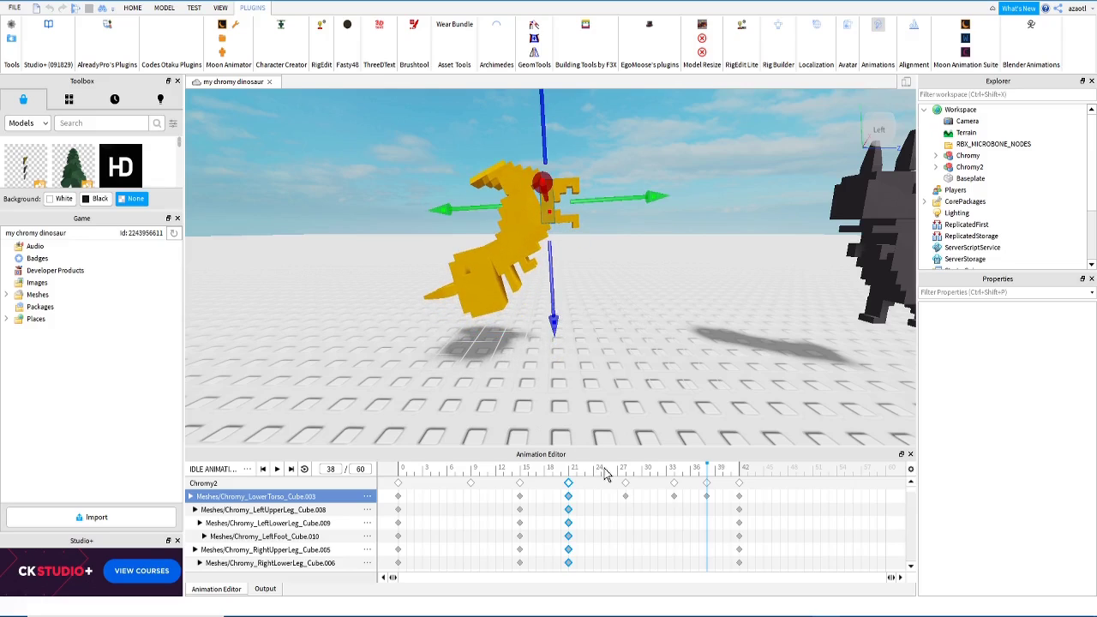
key("space")
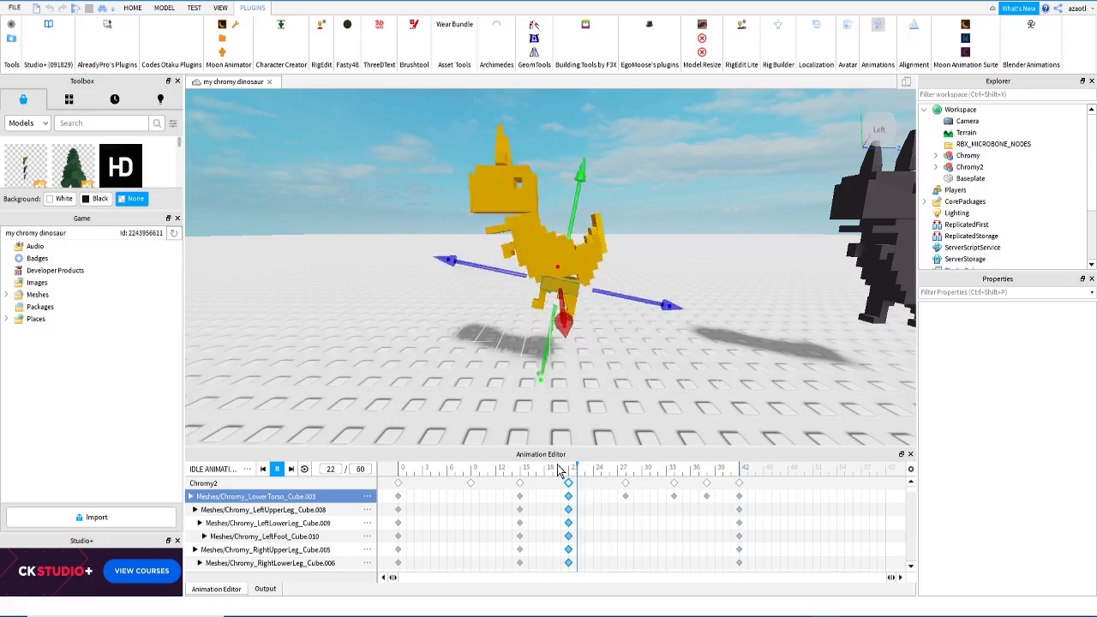
key("space")
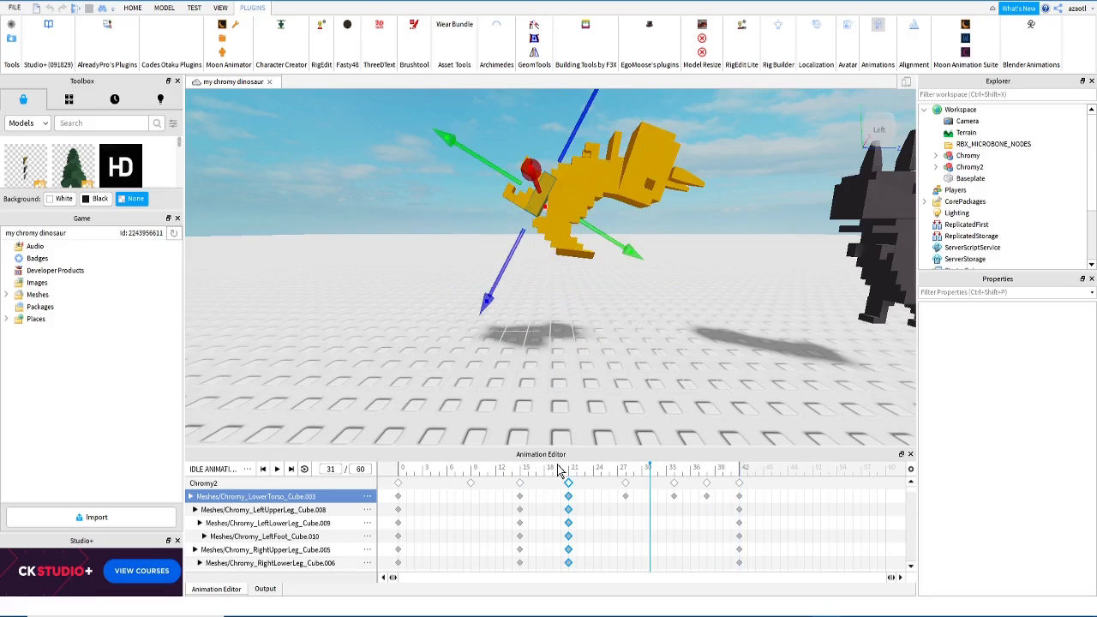
mouse_move(698, 470)
left_mouse_down()
mouse_move(669, 477)
mouse_move(706, 482)
left_mouse_up()
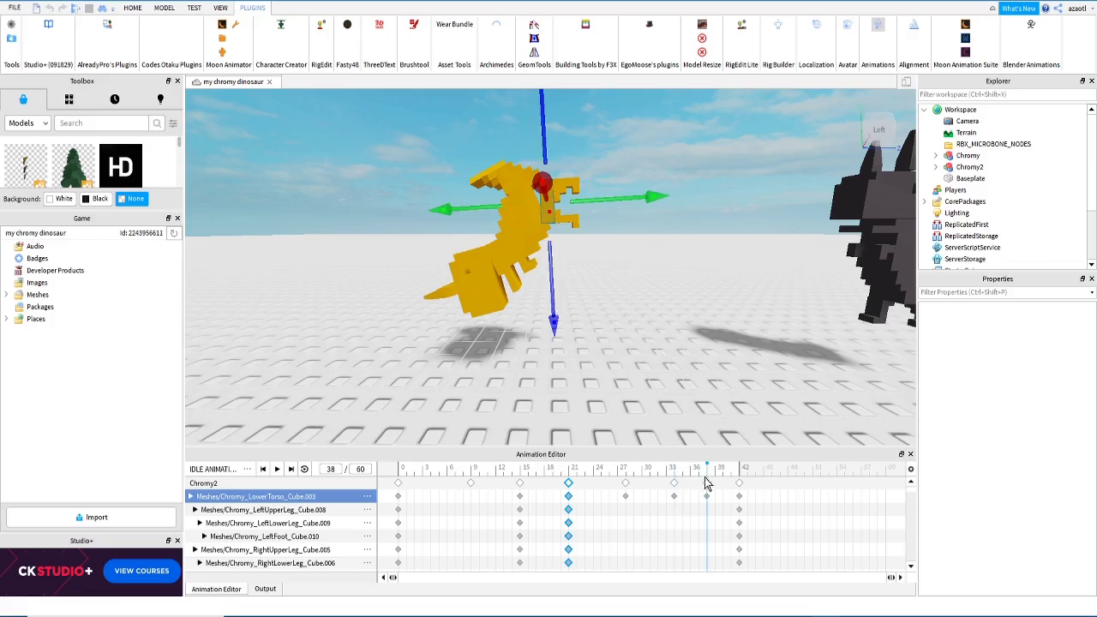
key("space")
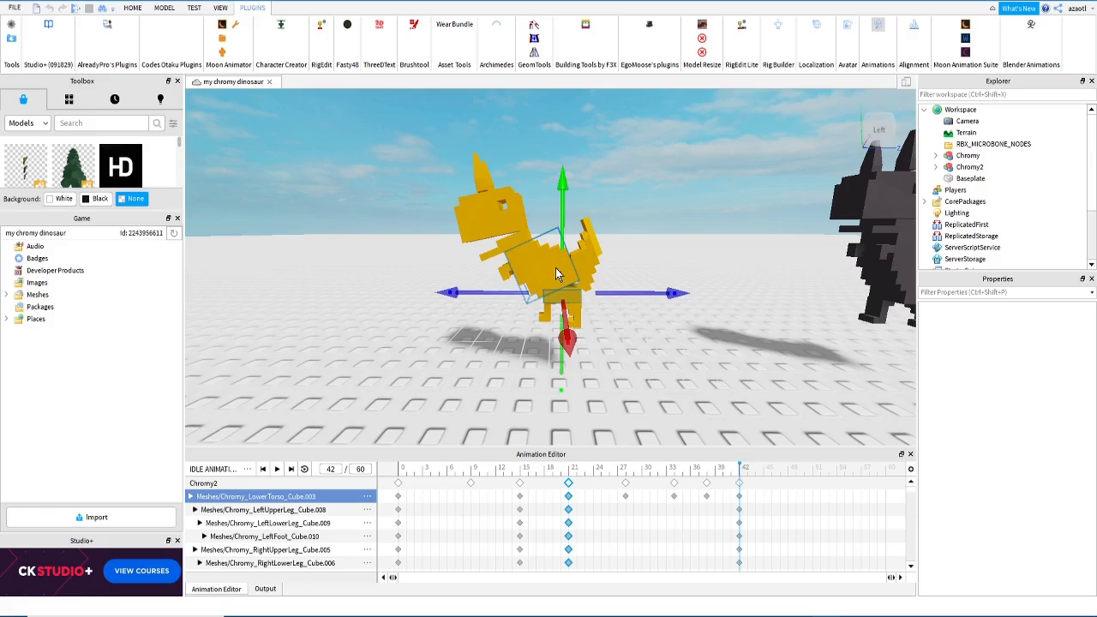
Step: Key a slightly lowered upper torso after the landing and place that keyframe at frame 46
left_click_drag(770, 469, 784, 480)
left_click(529, 252)
key("ctrl+2")
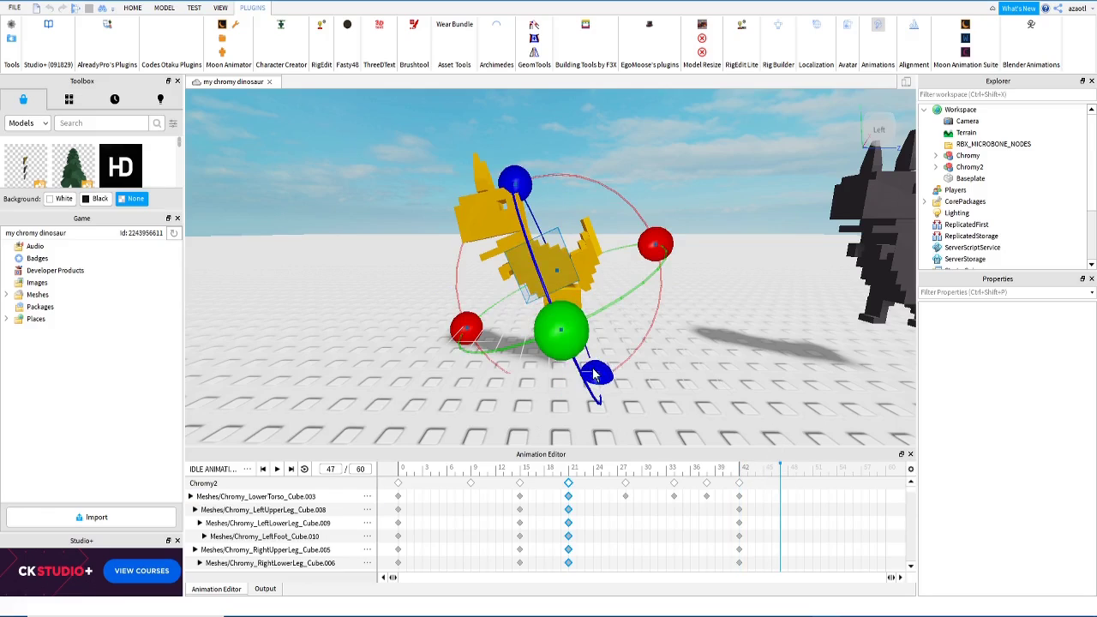
left_click(431, 303)
left_click(531, 264)
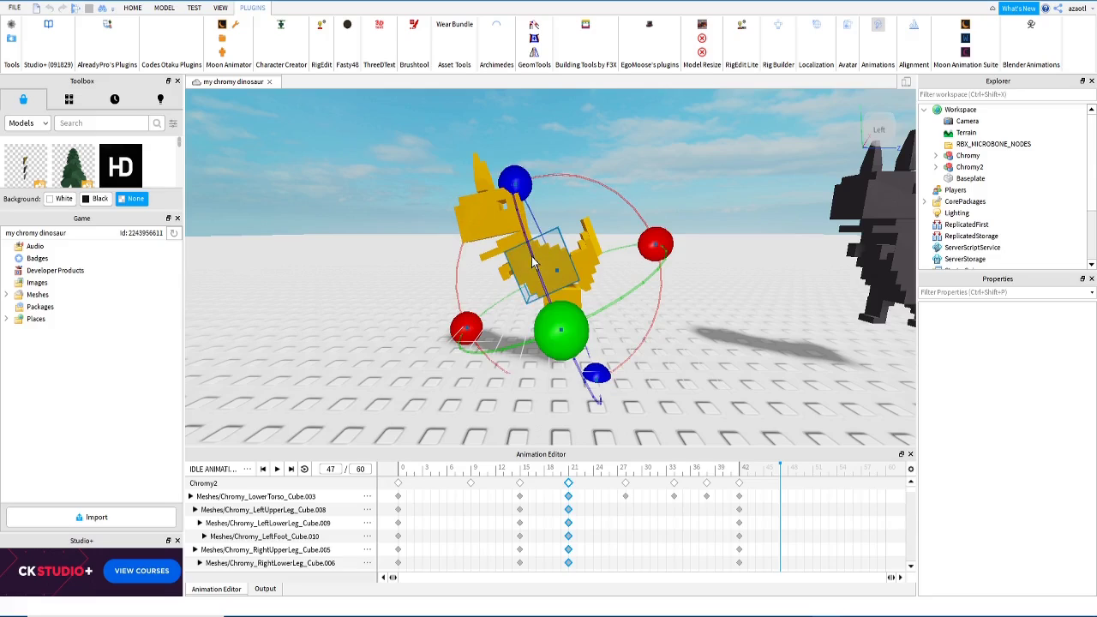
key("ctrl+2")
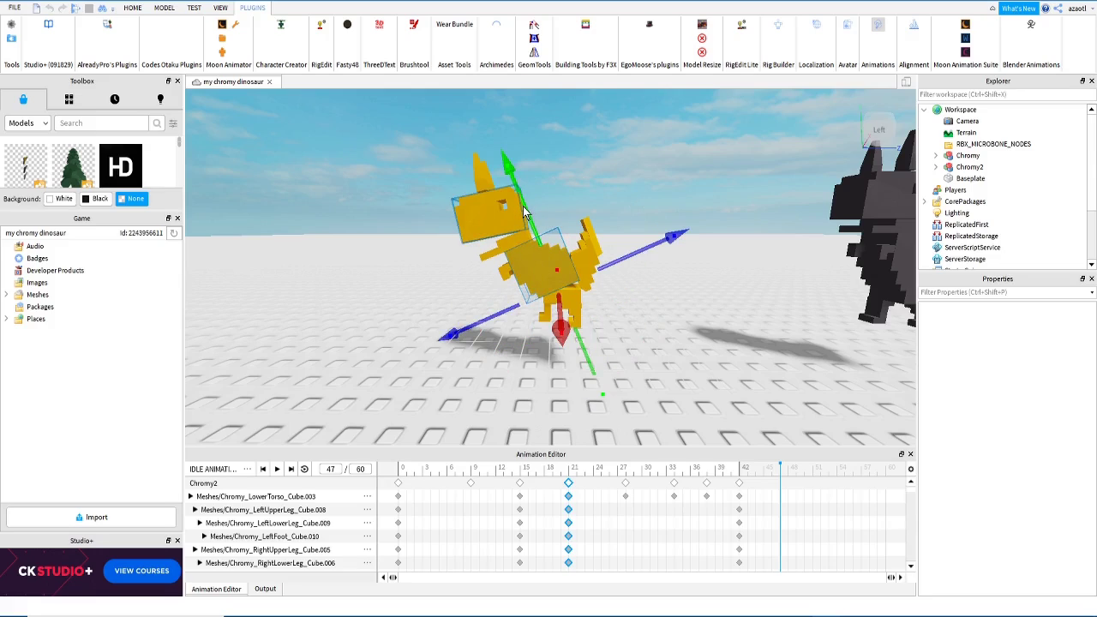
left_click_drag(524, 207, 530, 215)
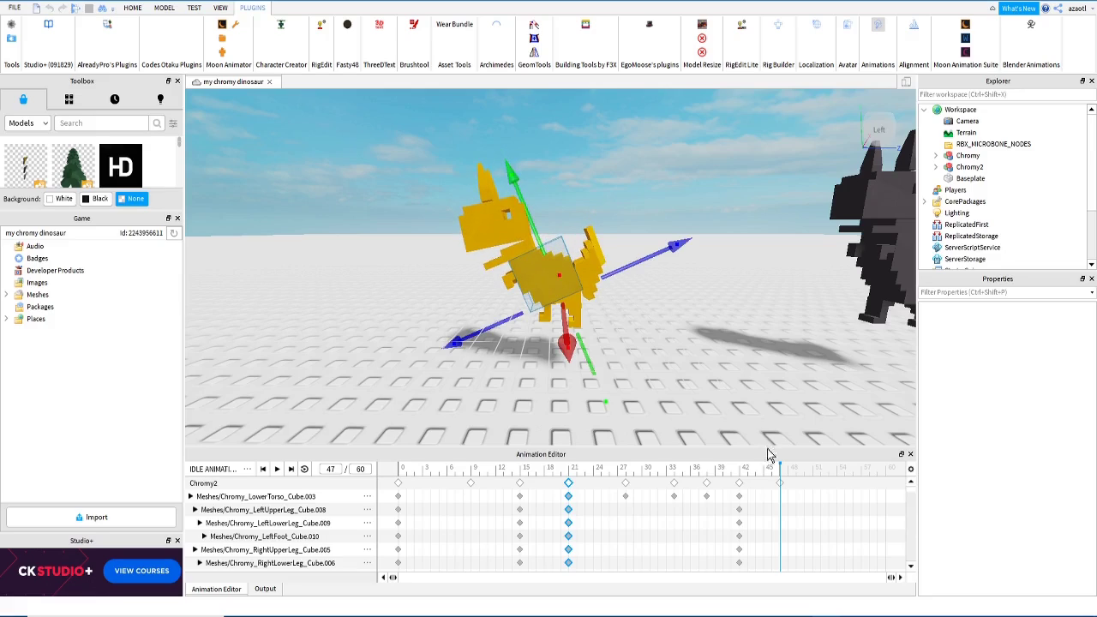
left_click_drag(779, 481, 772, 483)
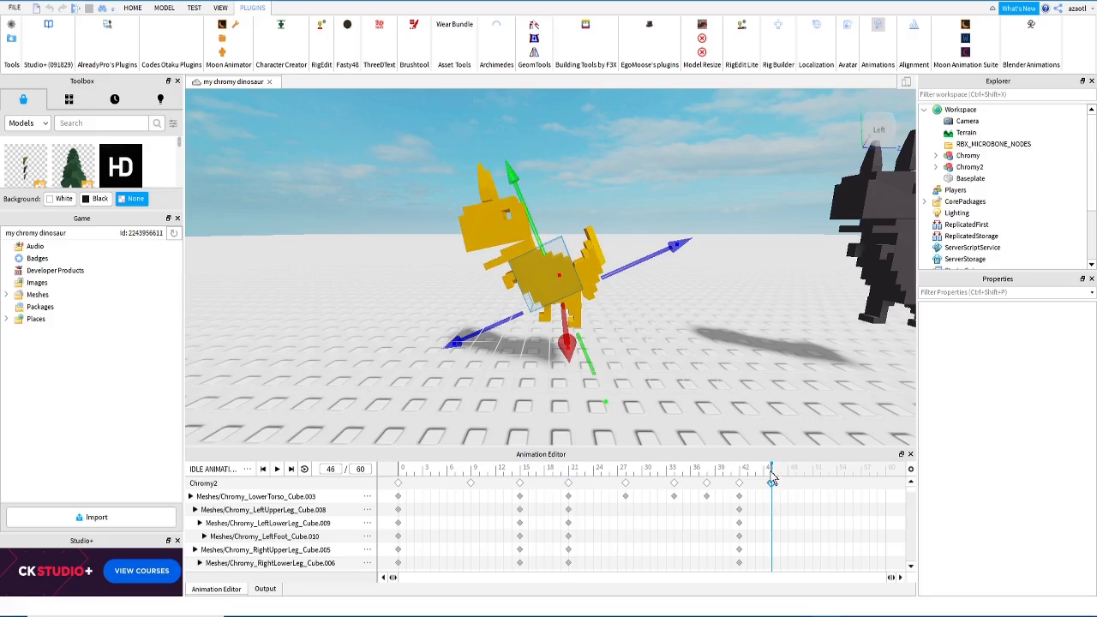
Step: At frame 51, raise the upper torso back to its standing height
left_click(806, 478)
left_click(809, 477)
left_click_drag(590, 362, 580, 356)
Step: At frame 46, tilt the dinosaur's head downward and preview the landing motion
left_click(771, 469)
left_click(476, 236)
key("r")
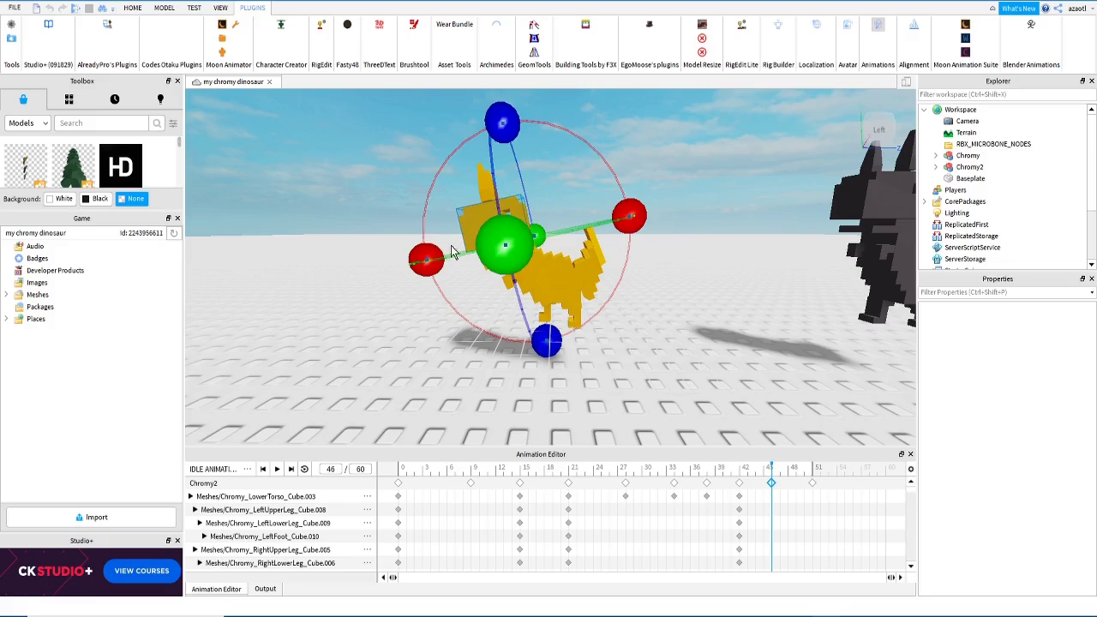
left_click_drag(434, 257, 433, 281)
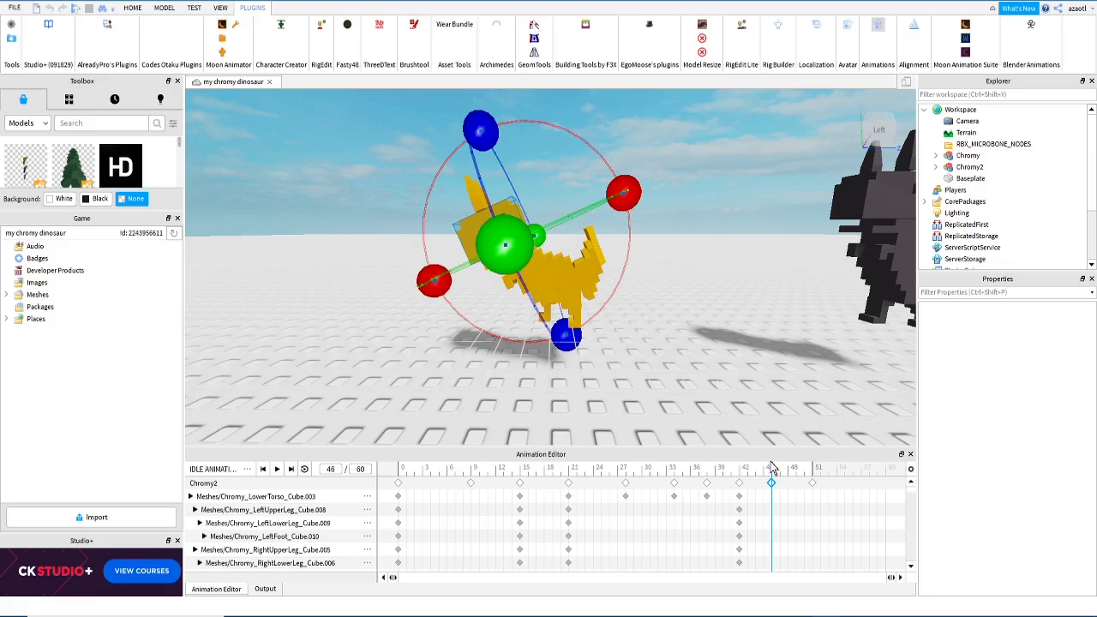
left_click(796, 473)
key("space")
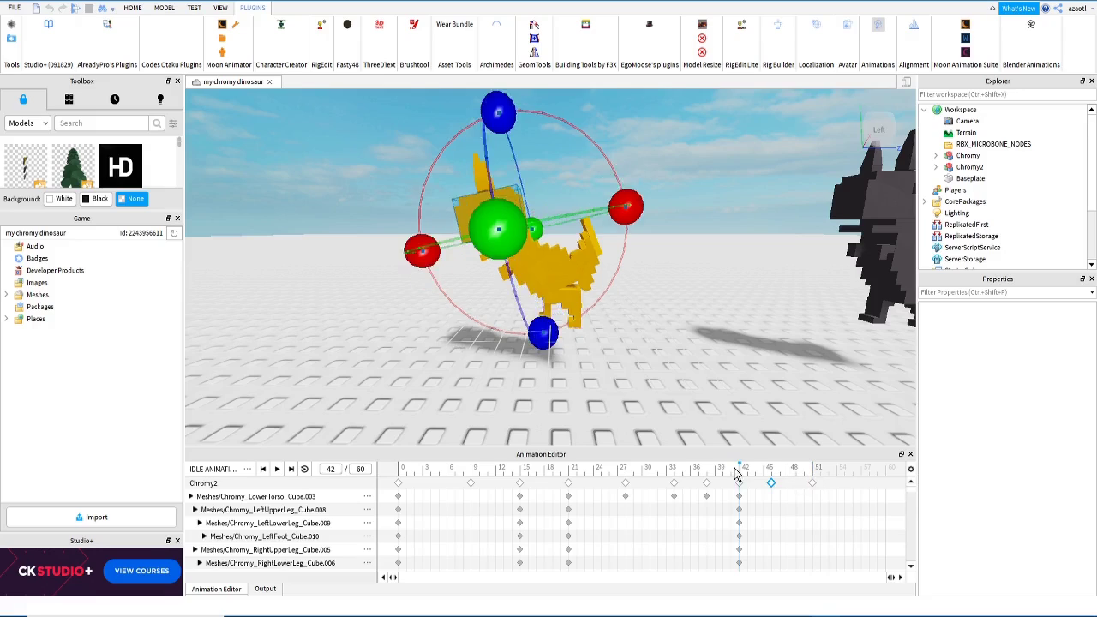
key("space")
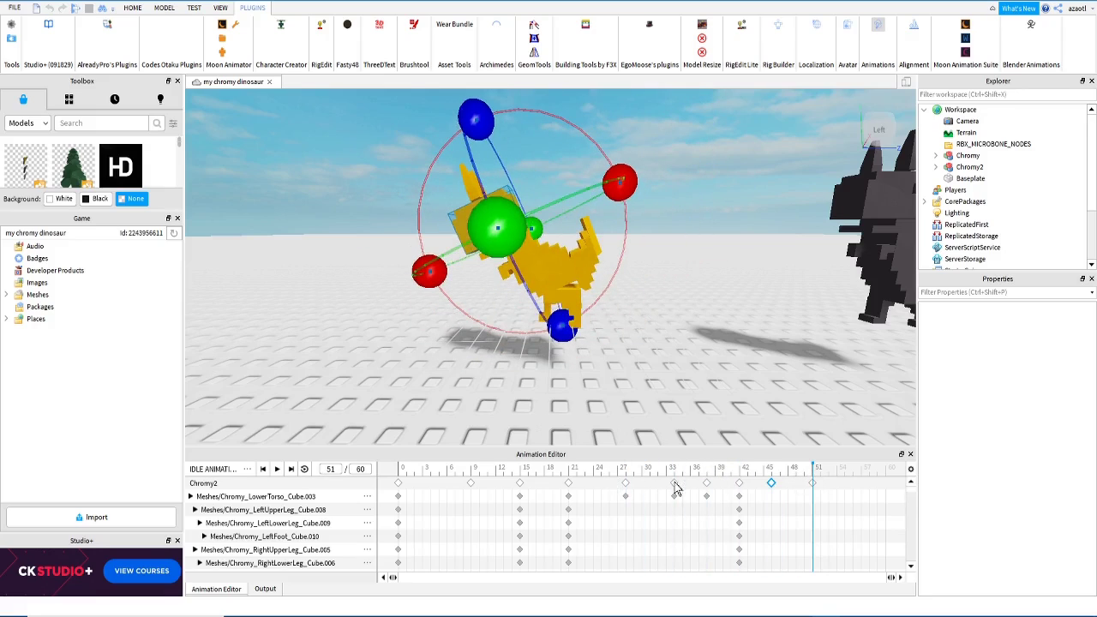
Step: Check the landing from frame 46, and at frame 51 tilt the dinosaur's head slightly back up
left_click_drag(702, 472, 770, 479)
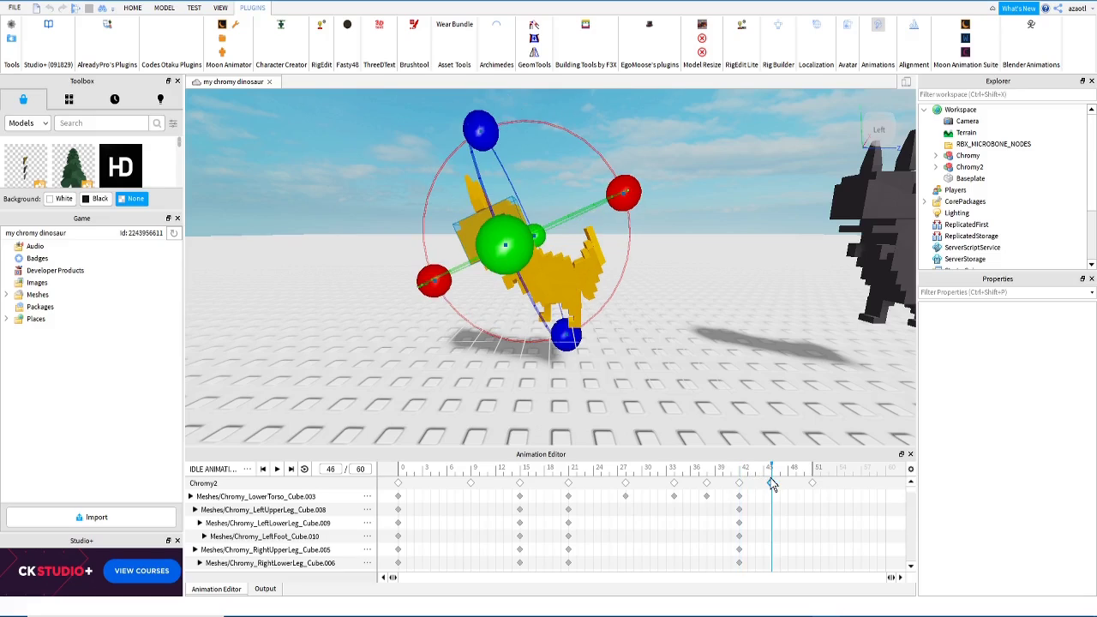
left_click(812, 483)
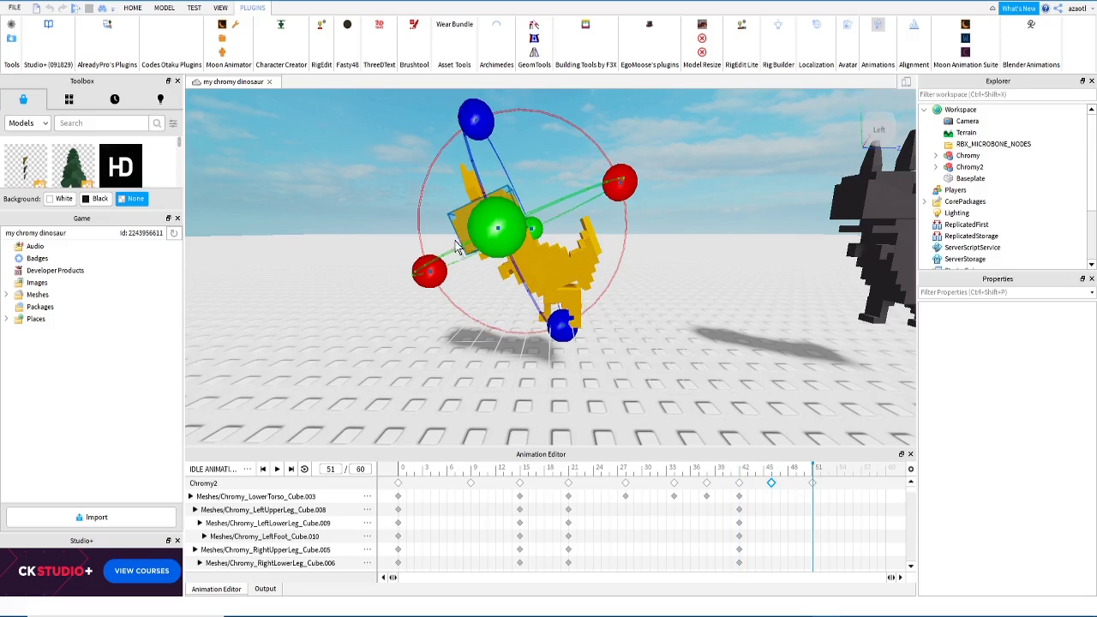
left_click_drag(429, 271, 427, 258)
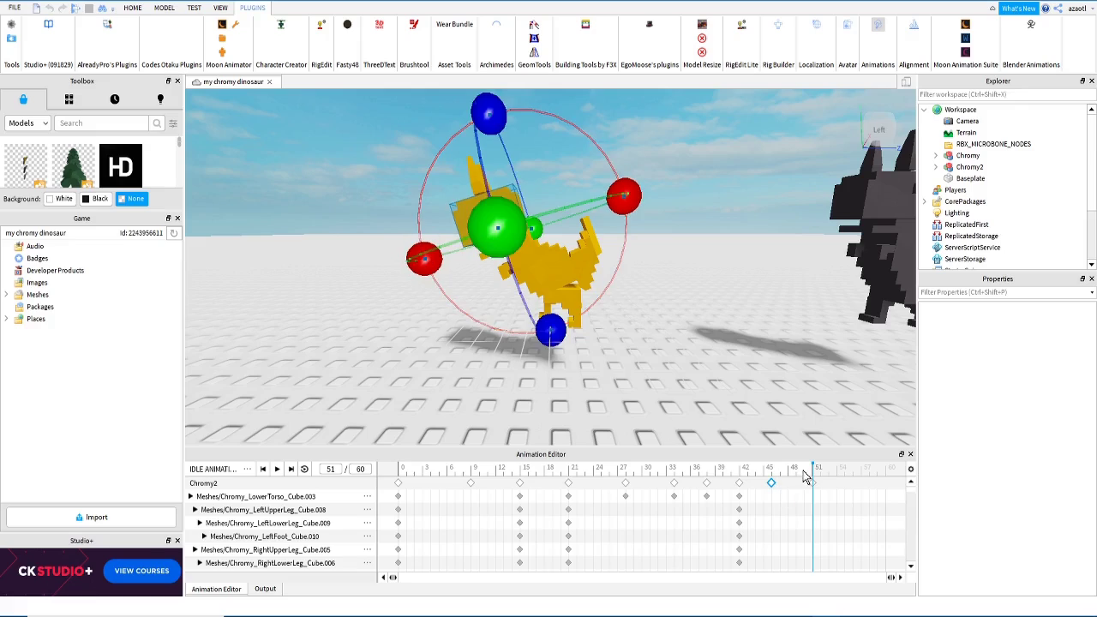
Step: At frame 46, rotate the dinosaur's tail downward for the landing crouch
left_click(597, 261)
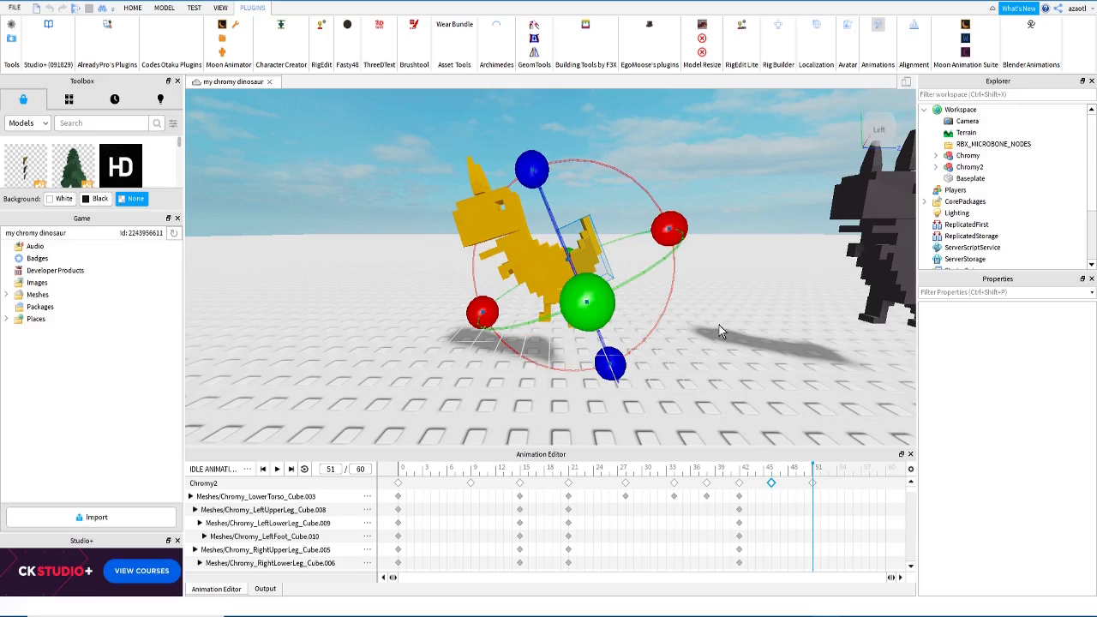
left_click(683, 471)
left_click_drag(686, 477, 771, 486)
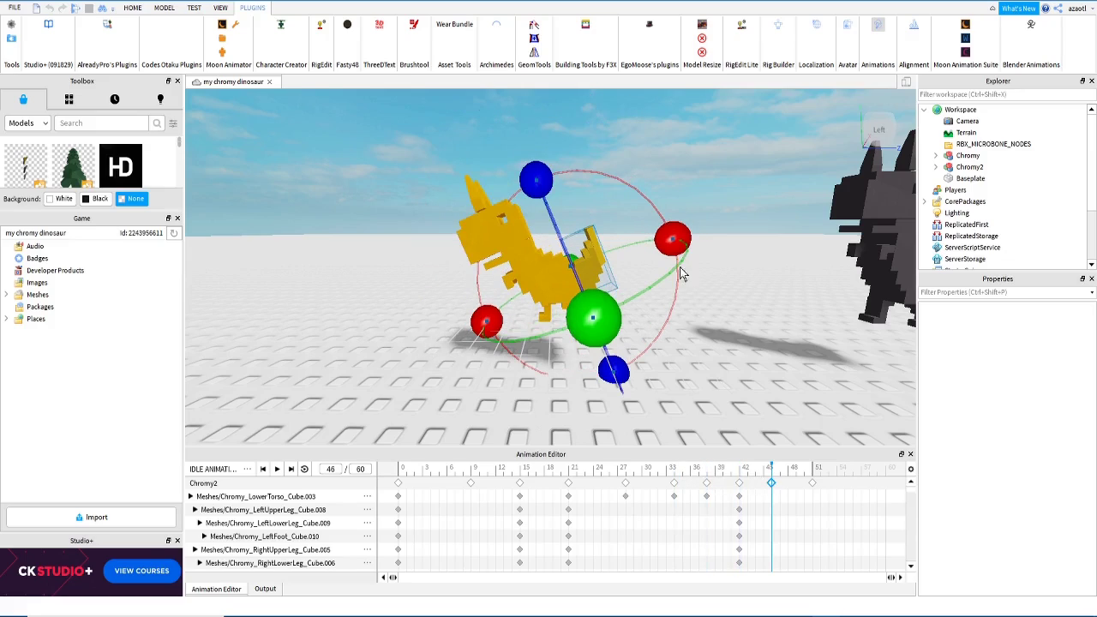
left_click_drag(675, 241, 678, 272)
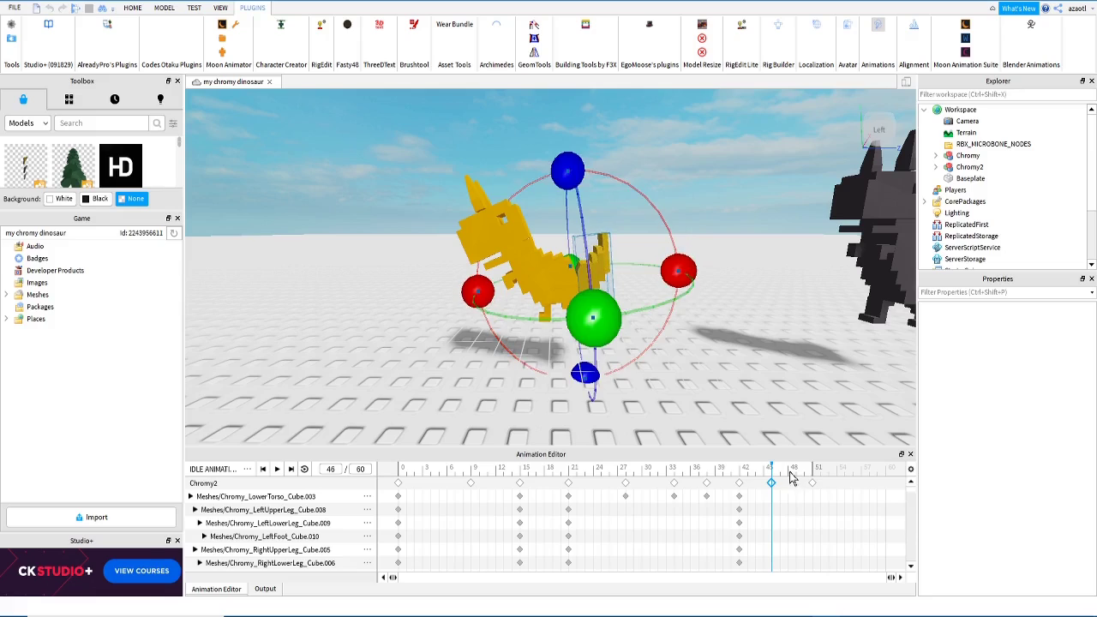
Step: At frame 51, rotate the tail back up and preview the motion
left_click_drag(792, 478, 807, 482)
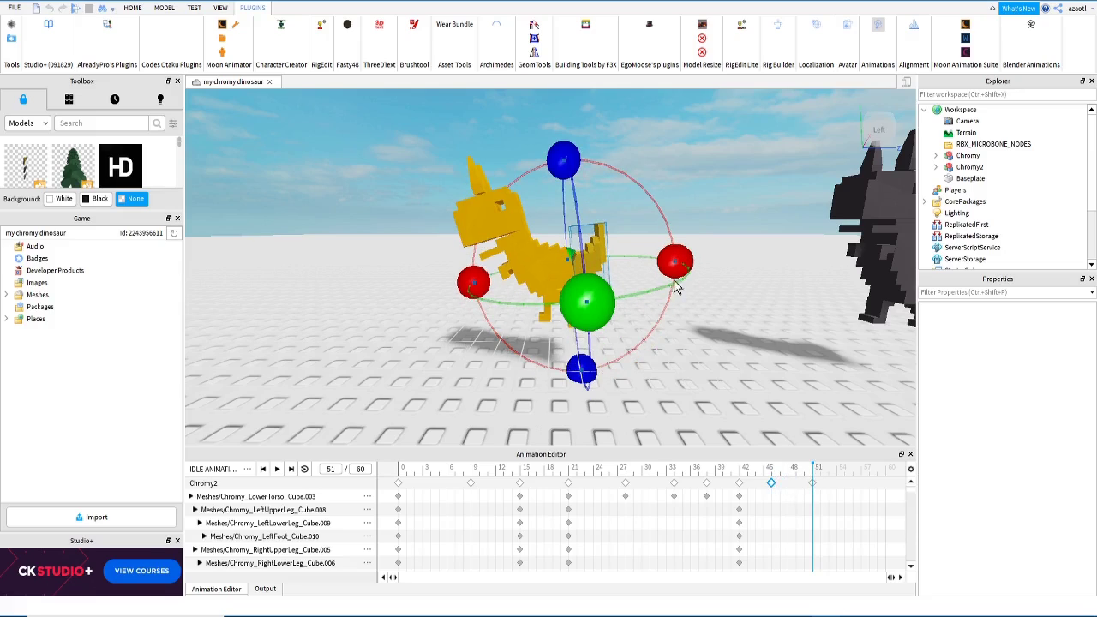
left_click_drag(677, 289, 668, 249)
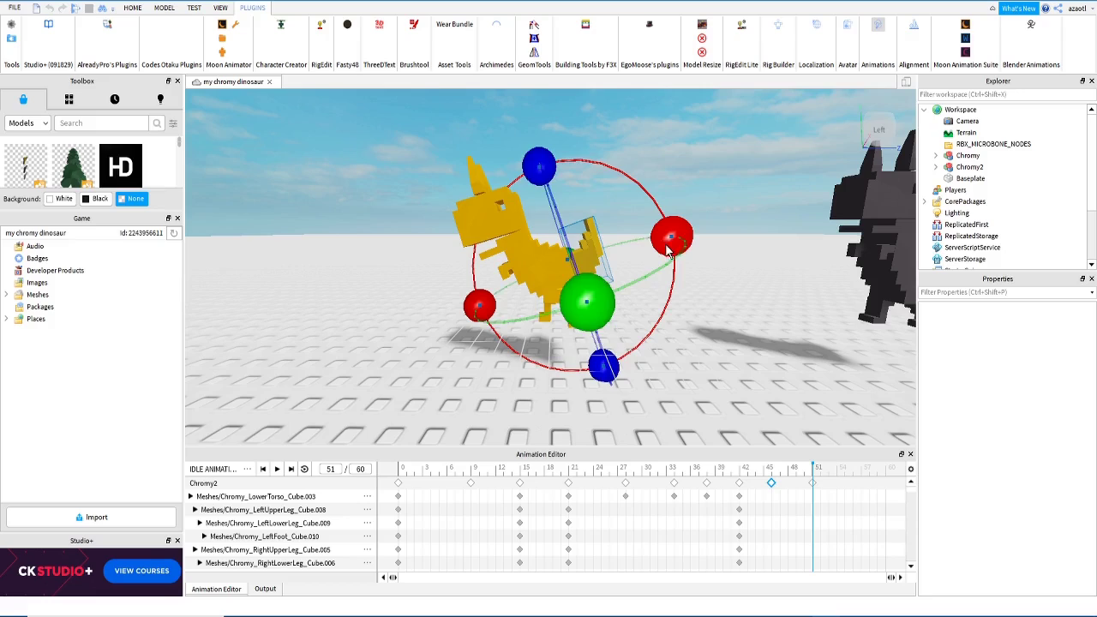
key("space")
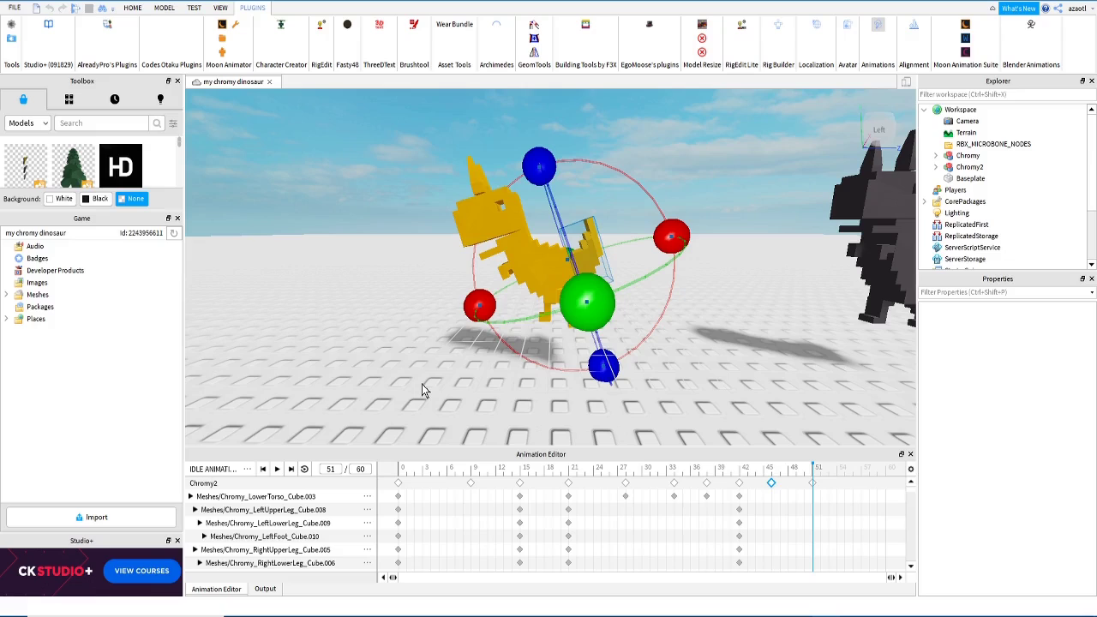
key("space")
Step: Add a keyframe at frame 54 to hold the standing pose
left_click(845, 476)
left_click_drag(845, 477, 840, 478)
right_click(840, 492)
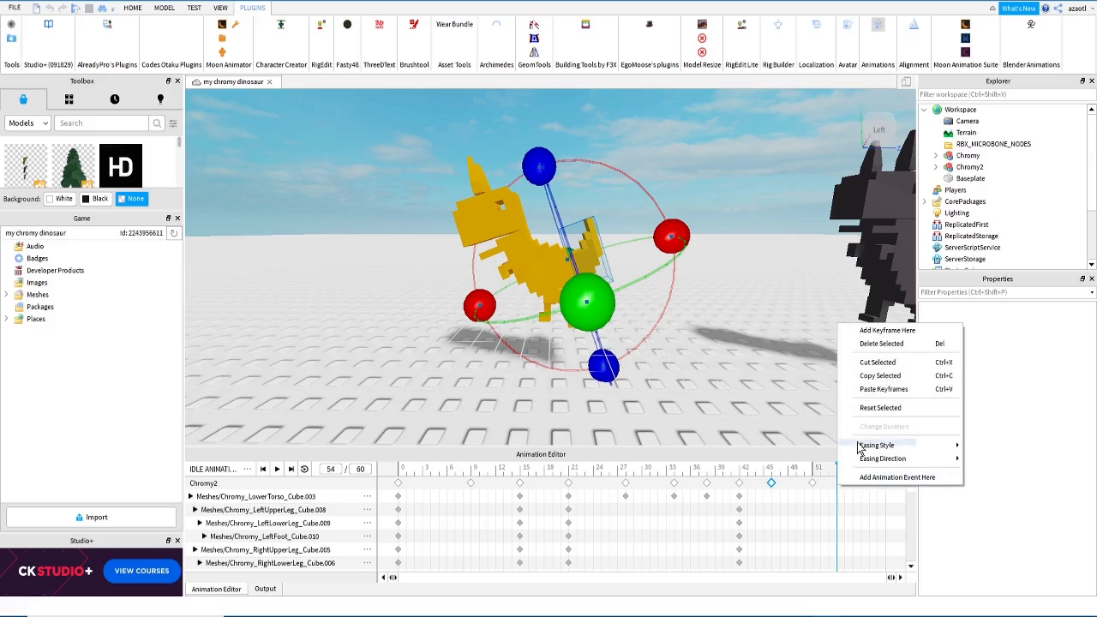
left_click(876, 339)
left_click(576, 474)
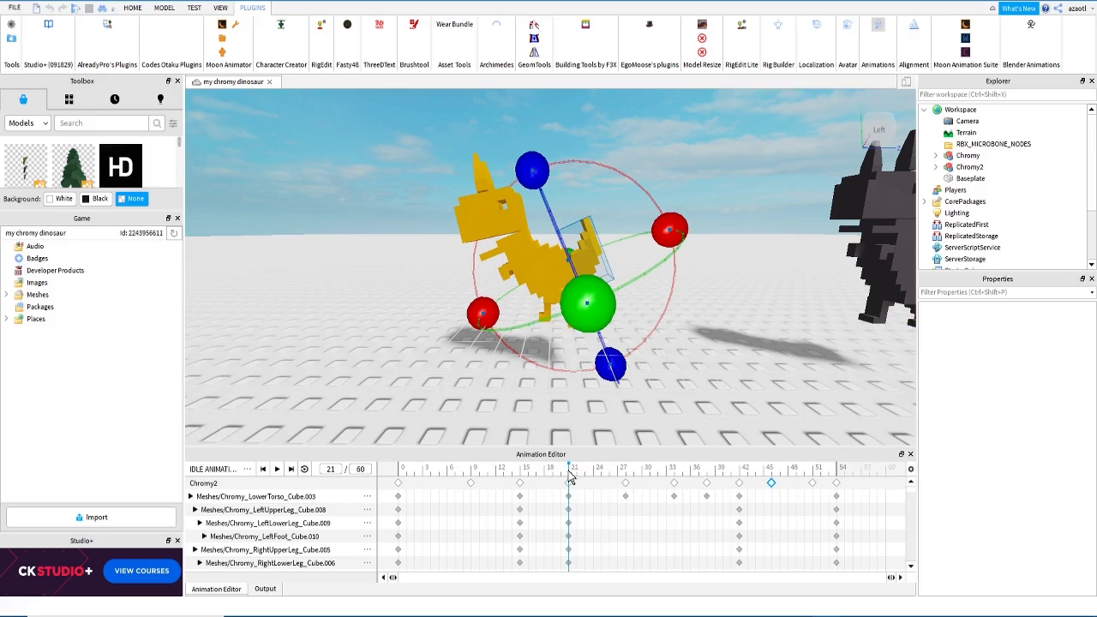
left_click(569, 484)
right_click(570, 487)
left_click(581, 488)
left_click(623, 475)
left_click(670, 478)
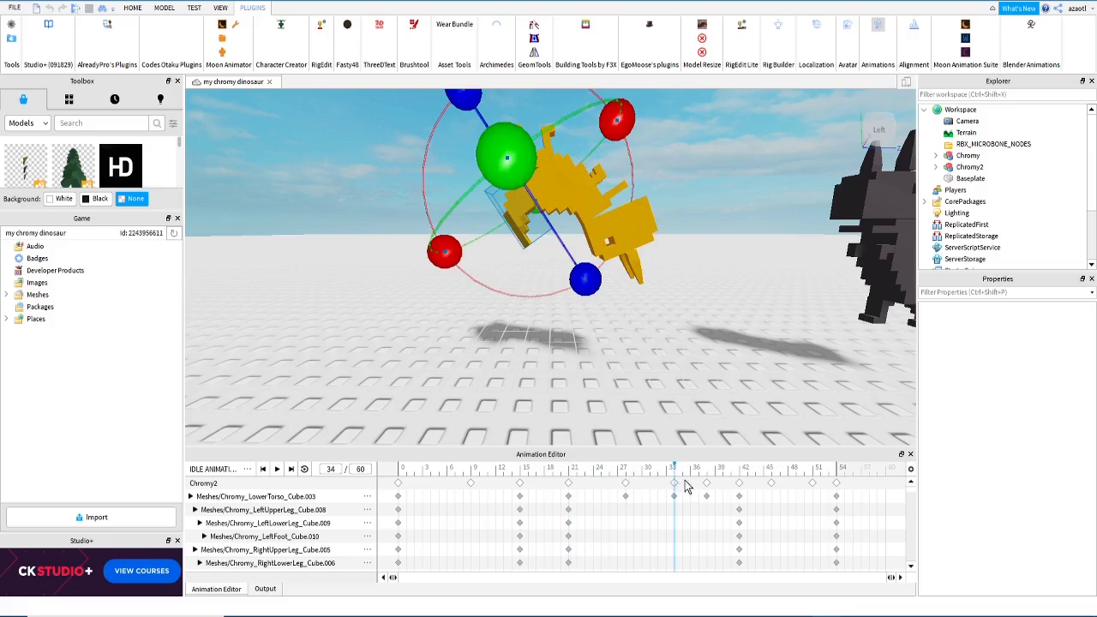
Step: Set the easing style of the keyframes at frame 21 to Cubic and preview the jump
left_click(570, 480)
left_click(570, 485)
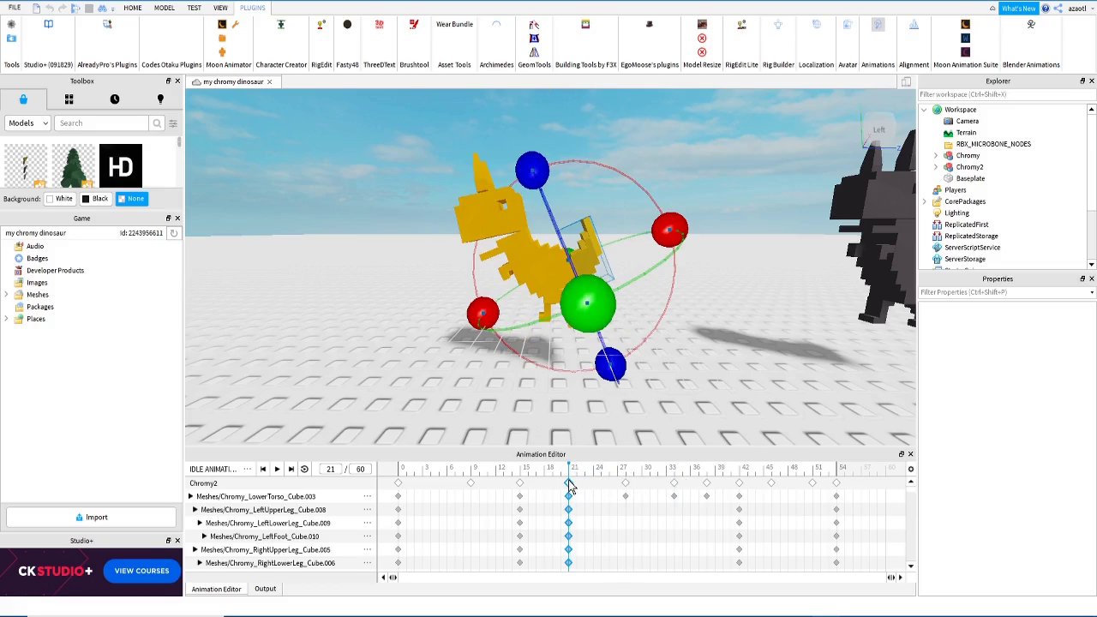
right_click(570, 486)
mouse_move(677, 427)
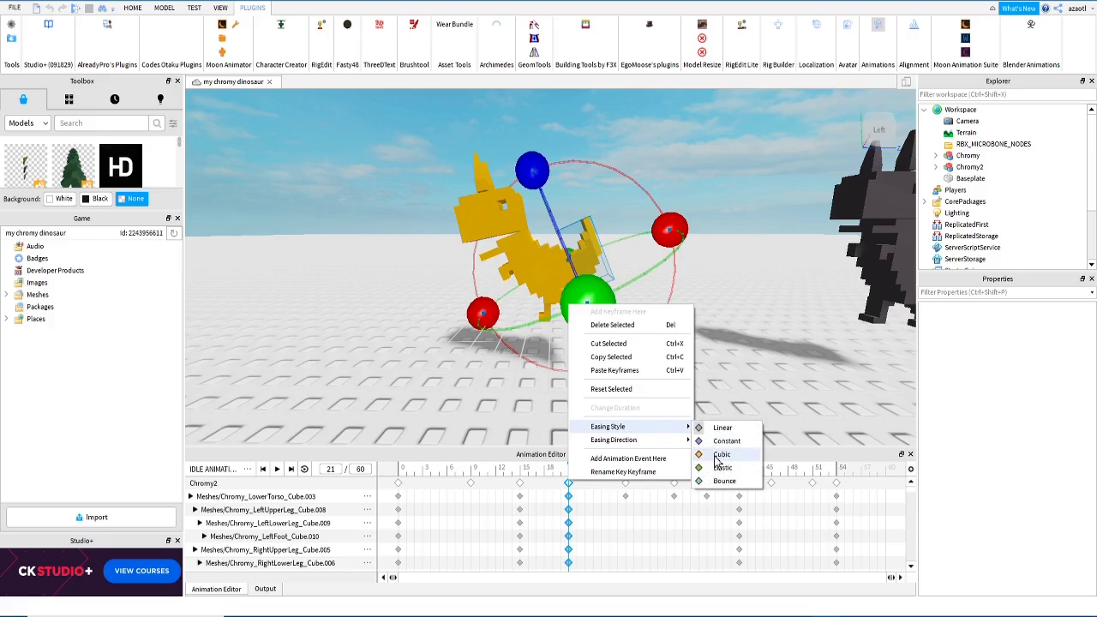
left_click(716, 459)
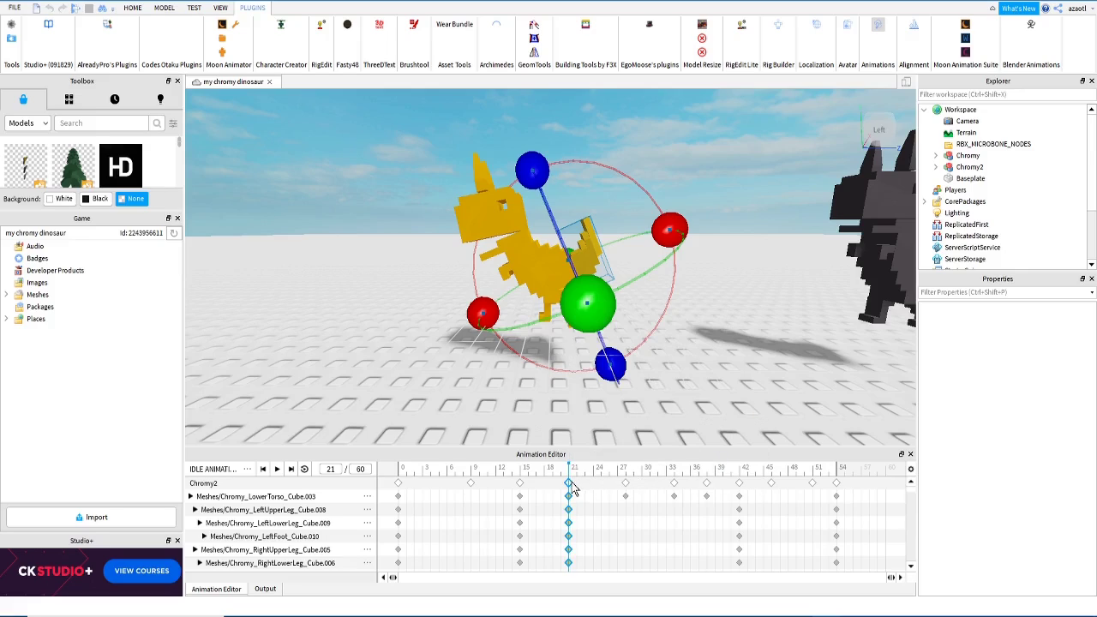
right_click(572, 487)
left_click(720, 463)
key("space")
key("space")
key("space")
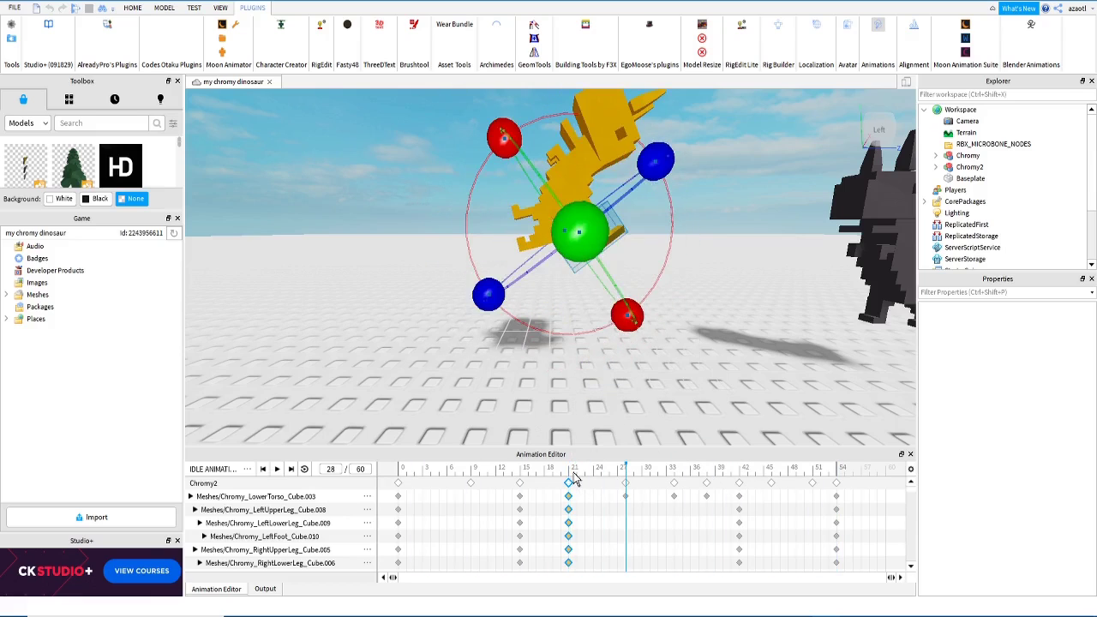
key("space")
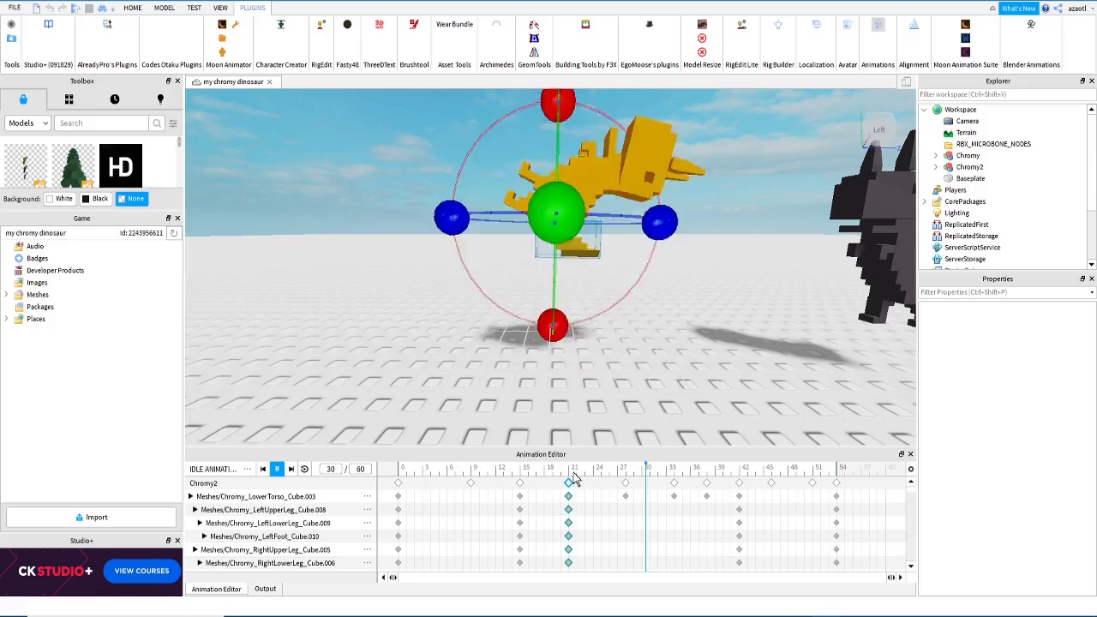
Step: Set the keyframes at frame 42 to Cubic easing style, choose their easing direction, and preview the landing
left_click(740, 484)
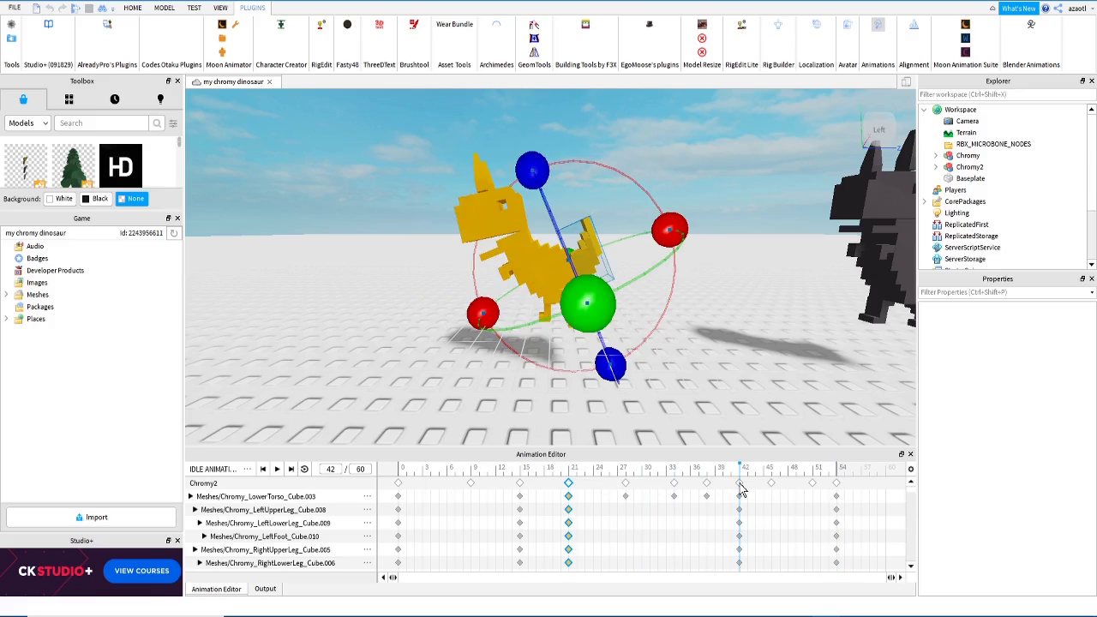
left_click(740, 485)
right_click(740, 485)
mouse_move(857, 431)
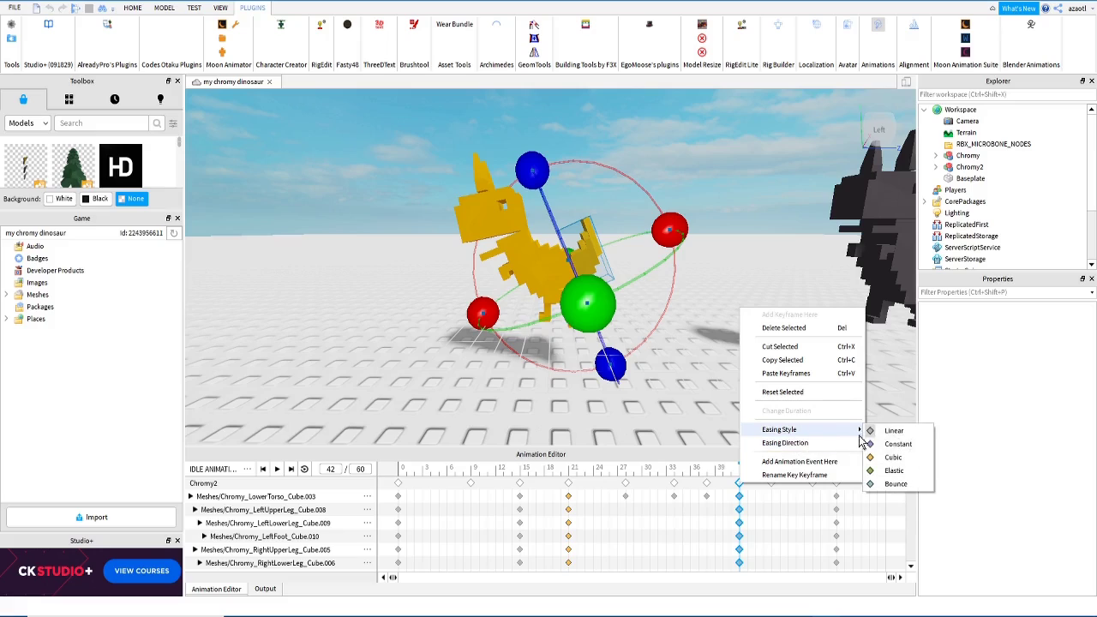
left_click(893, 457)
right_click(739, 484)
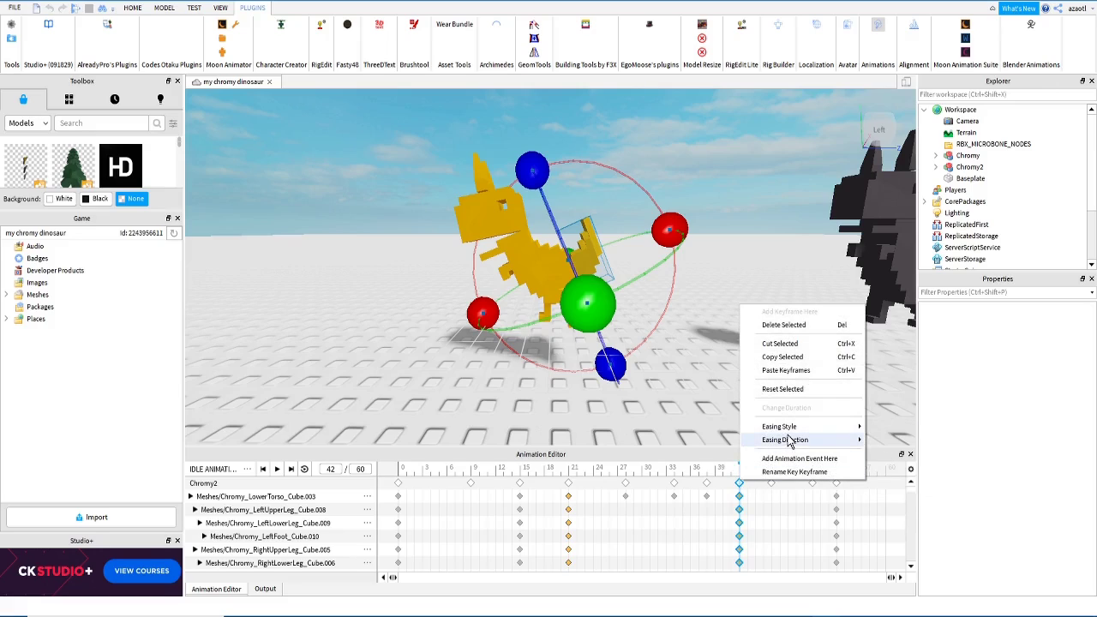
mouse_move(788, 440)
left_click(888, 450)
left_click(675, 471)
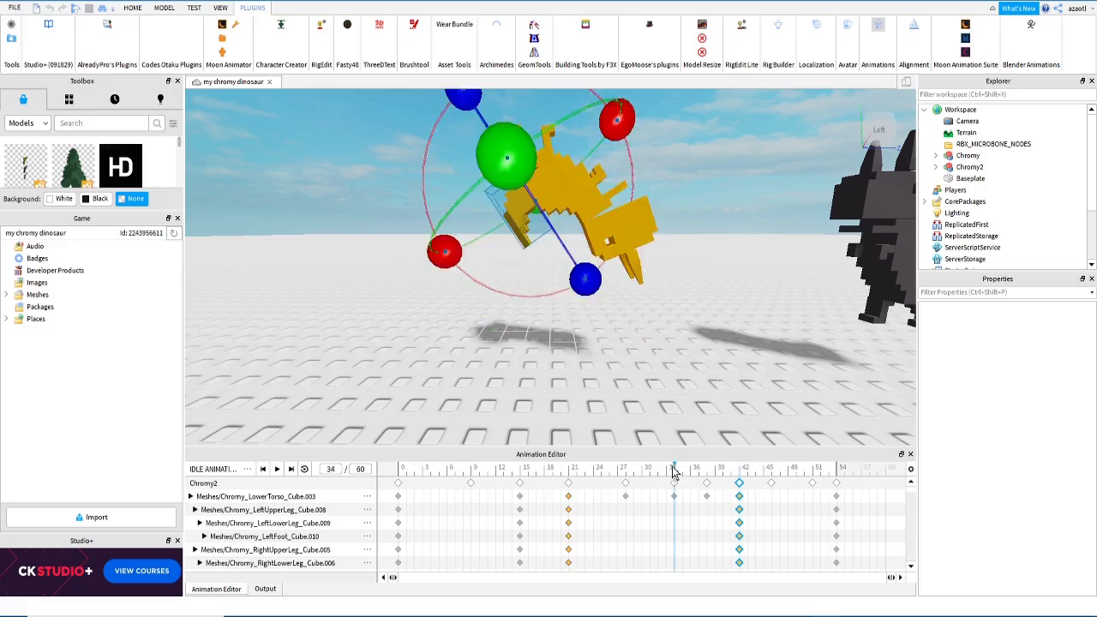
key("space")
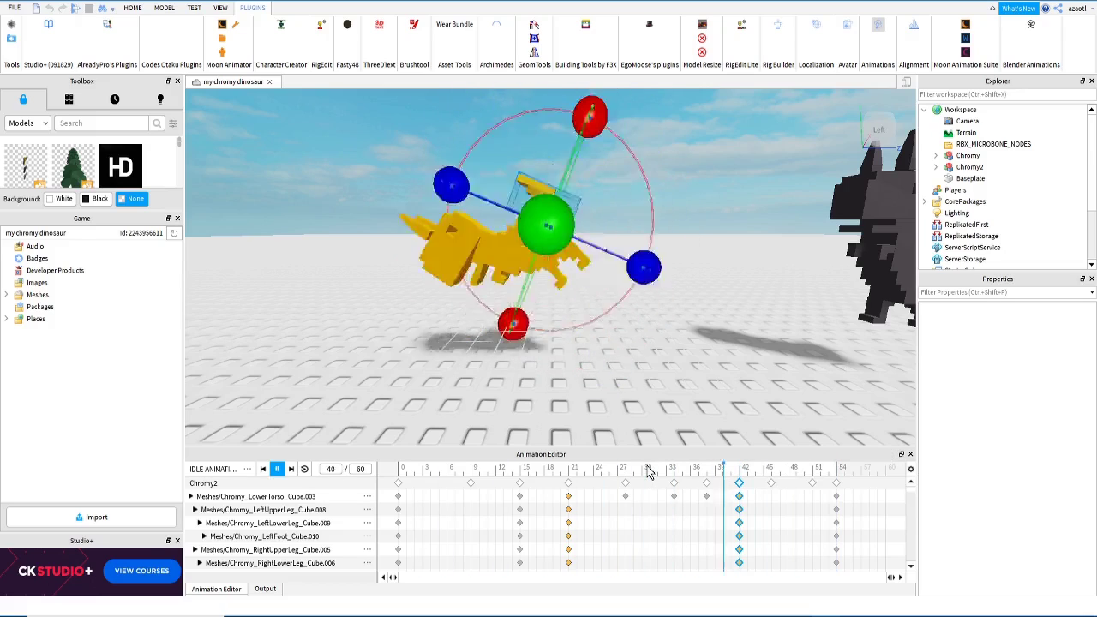
key("space")
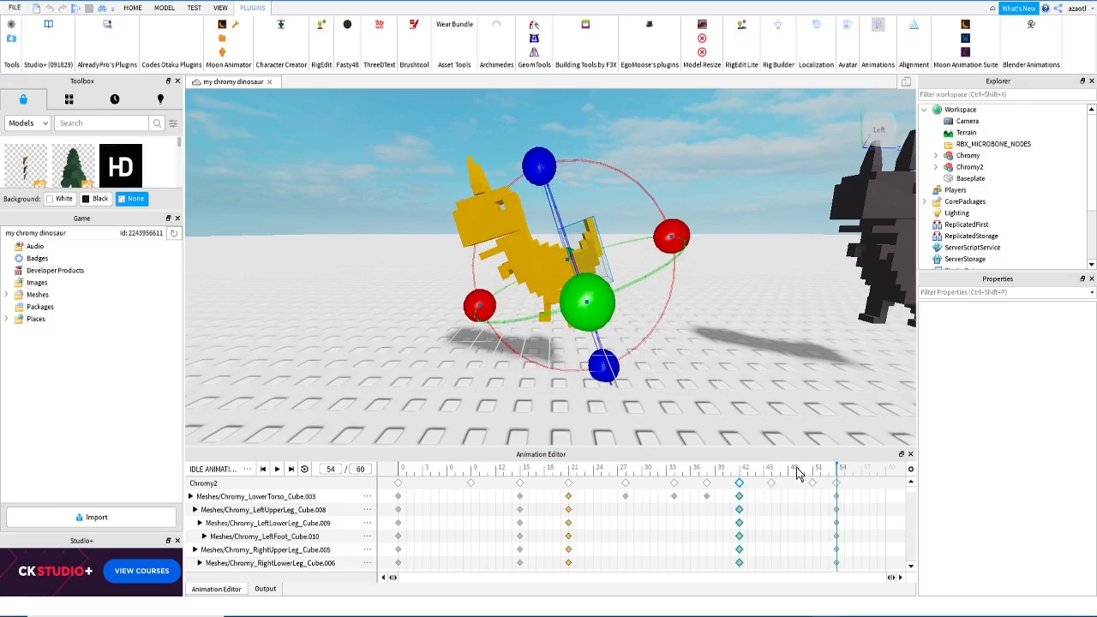
Step: At frame 46, rotate the ear on top of the dinosaur's head forward
left_click(770, 477)
left_click(745, 472)
left_click(771, 477)
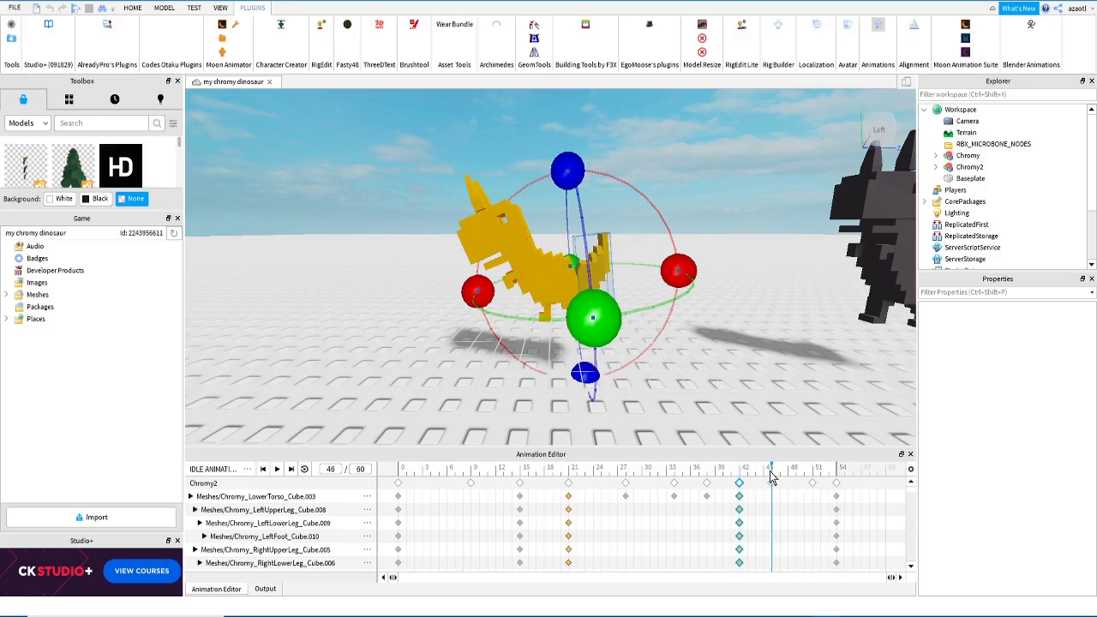
left_click(477, 196)
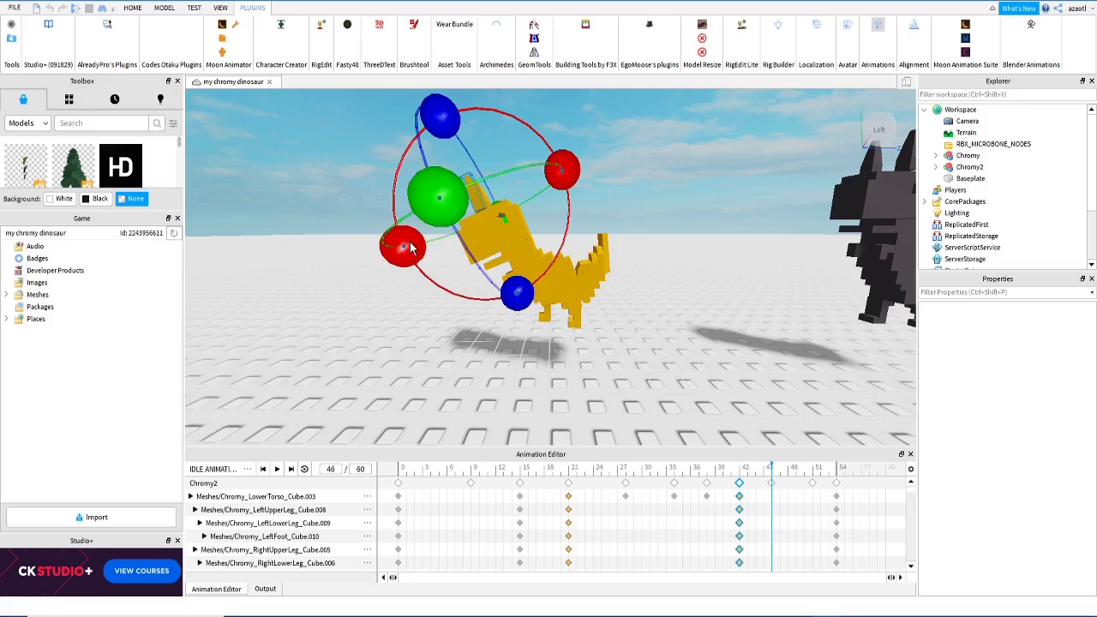
left_click_drag(411, 248, 433, 264)
left_click(486, 195)
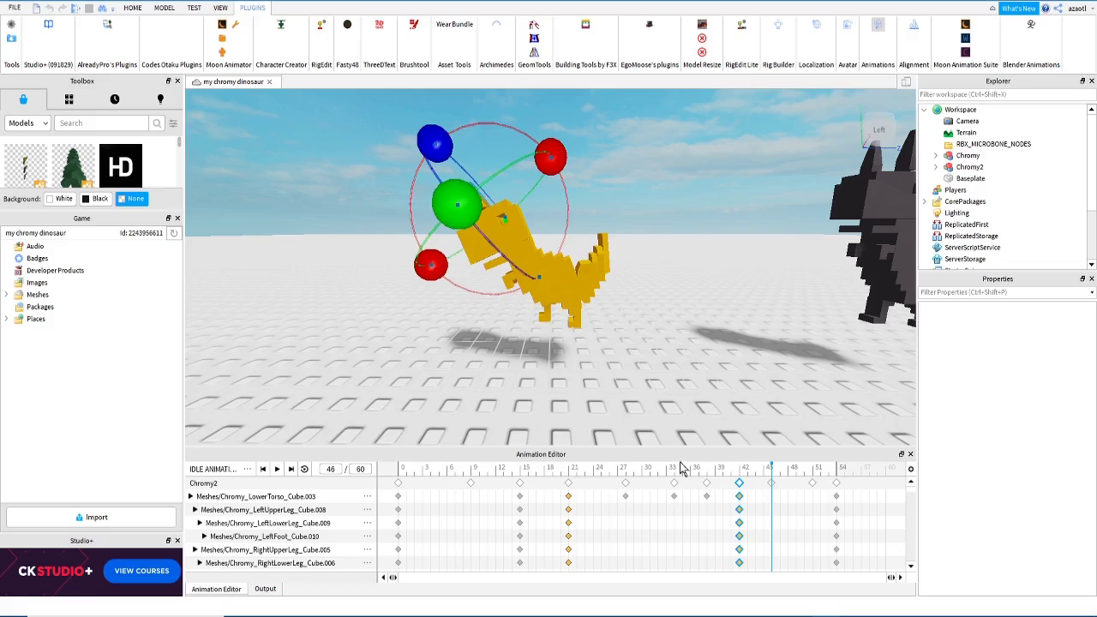
Step: At frame 51, rotate the ear on the head backward to a more upright angle
left_click(744, 477)
left_click(770, 477)
left_click(806, 477)
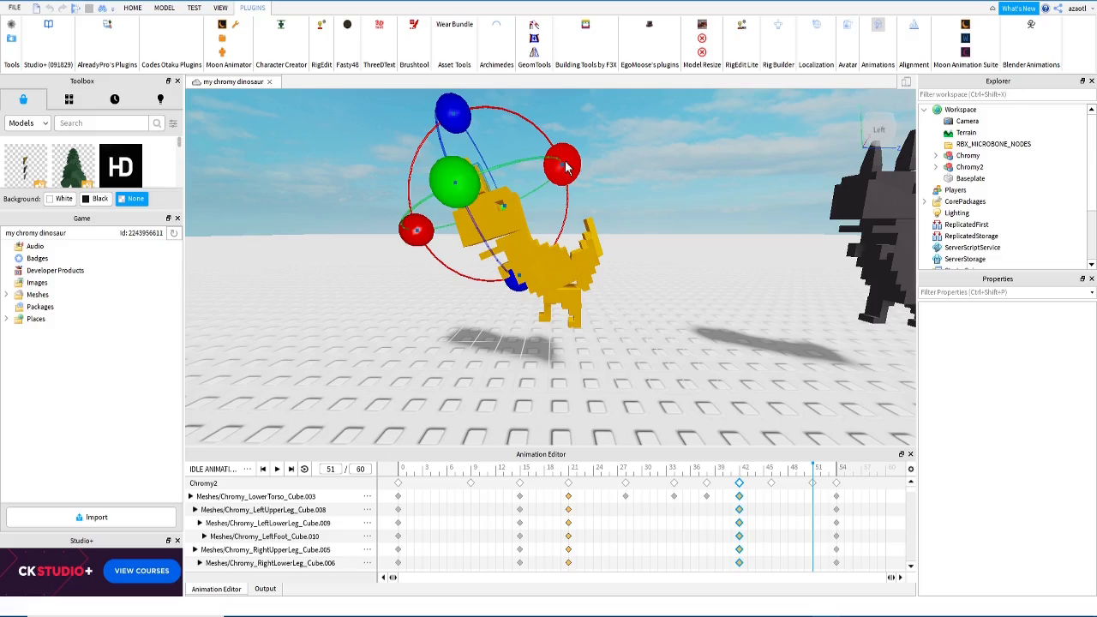
left_click_drag(559, 163, 567, 175)
left_click(481, 183)
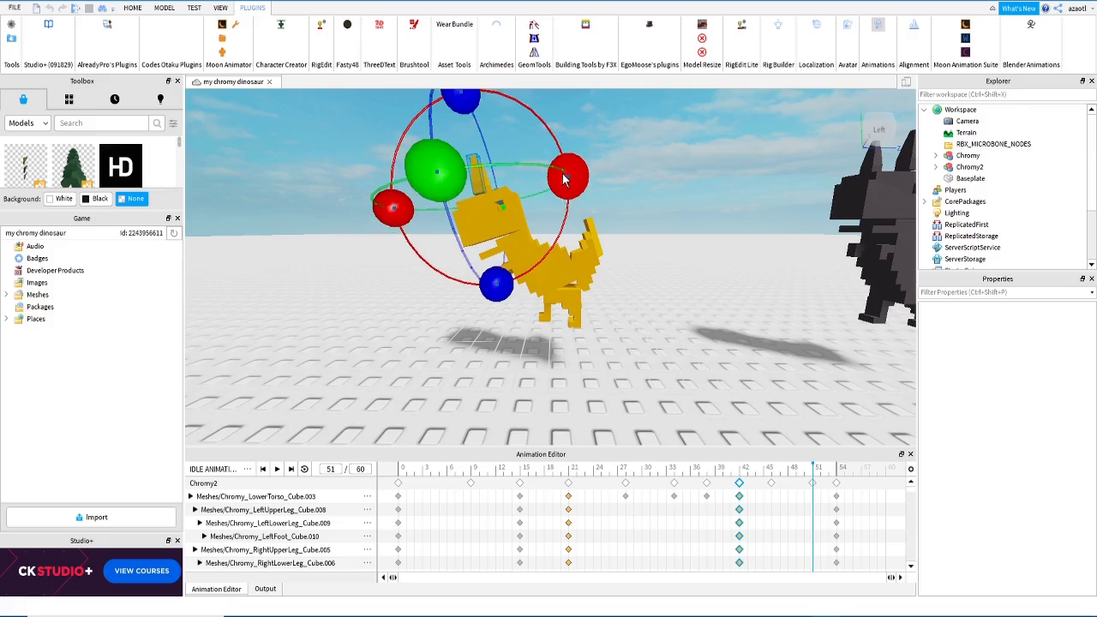
Step: At frame 54, tilt the ear slightly forward again and preview the animation
left_click_drag(814, 477, 831, 480)
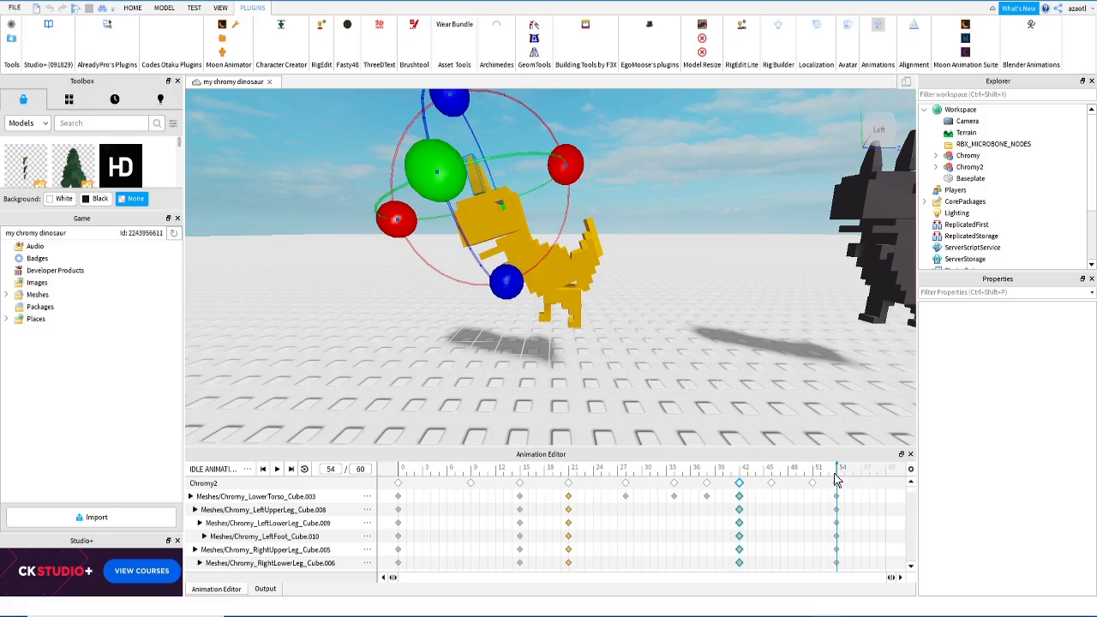
mouse_move(560, 166)
left_mouse_down()
mouse_move(563, 179)
mouse_move(562, 156)
left_mouse_up()
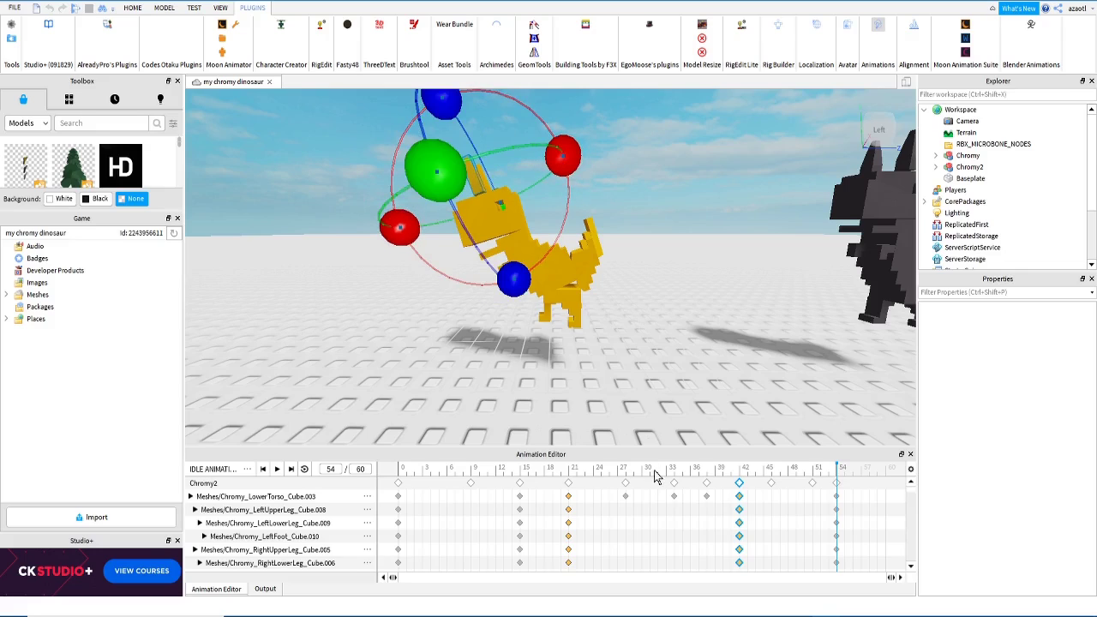
left_click_drag(655, 470, 622, 470)
key("space")
key("space")
Step: Copy the starting keyframes at frame 0 and paste them at frame 60
left_click(399, 486)
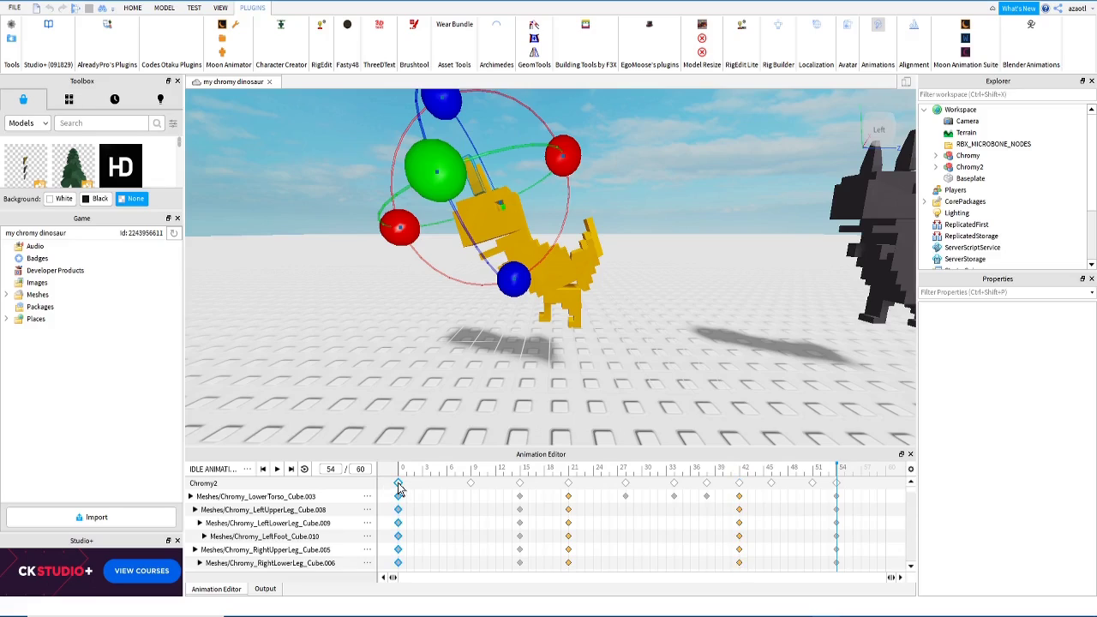
left_click_drag(851, 479, 888, 486)
key("ctrl+v")
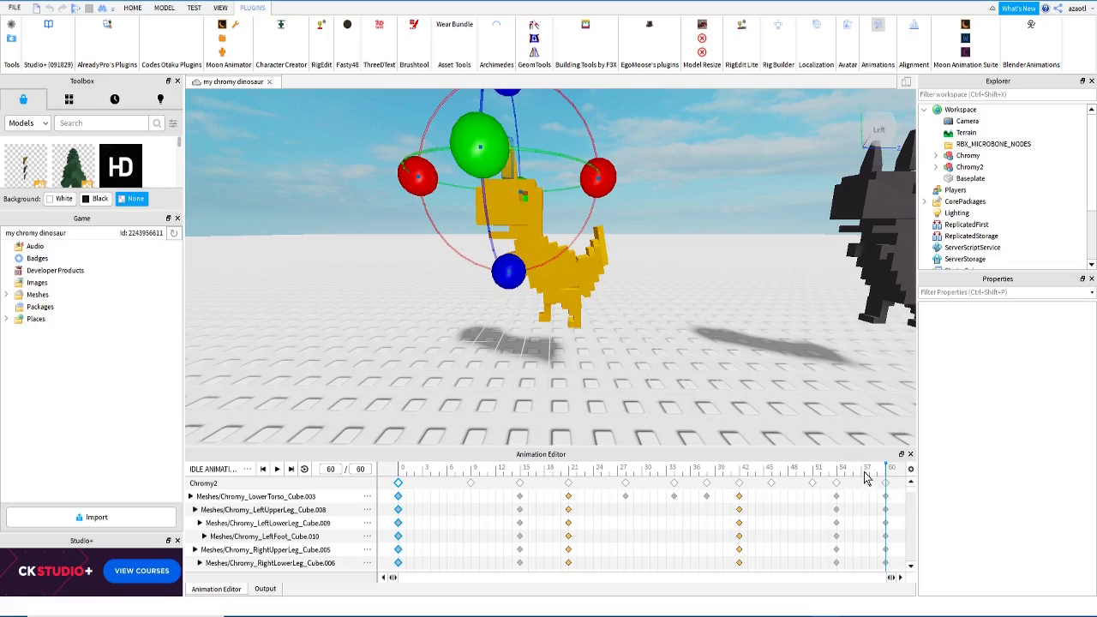
Step: Turn on looping, play the whole idle animation, and go to frame 34 in the backflip
left_click(304, 470)
key("space")
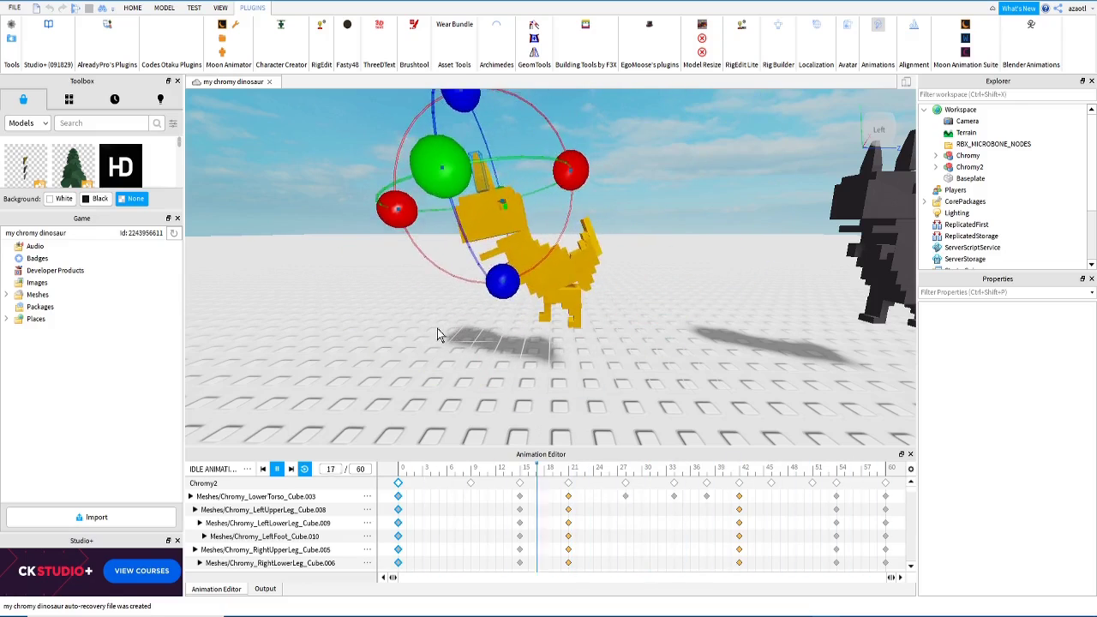
key("space")
key("space")
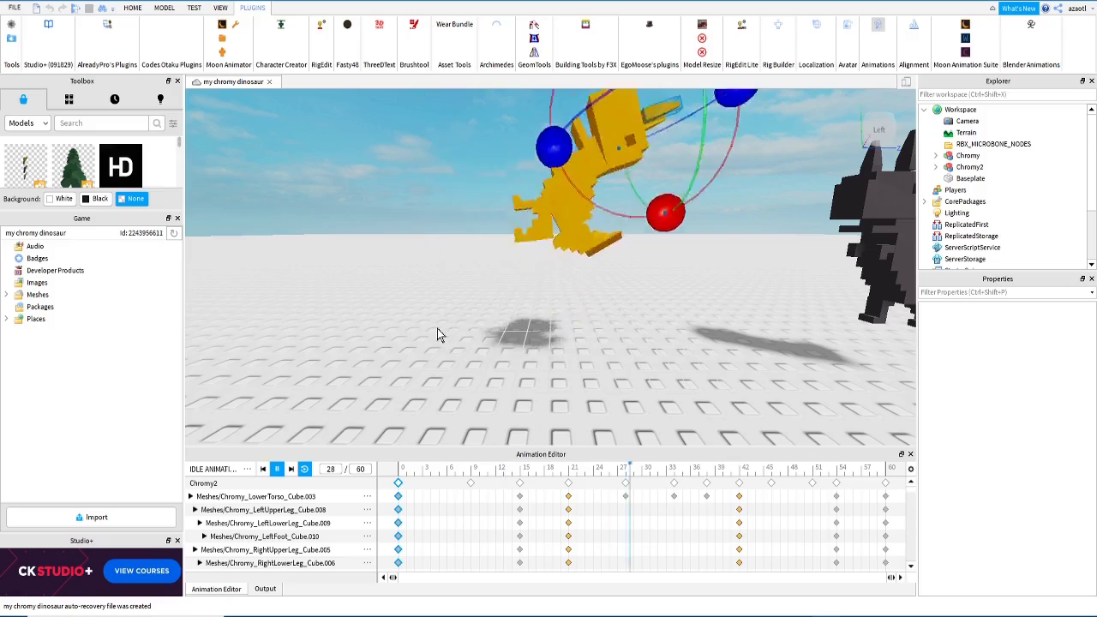
key("space")
left_click_drag(661, 472, 692, 483)
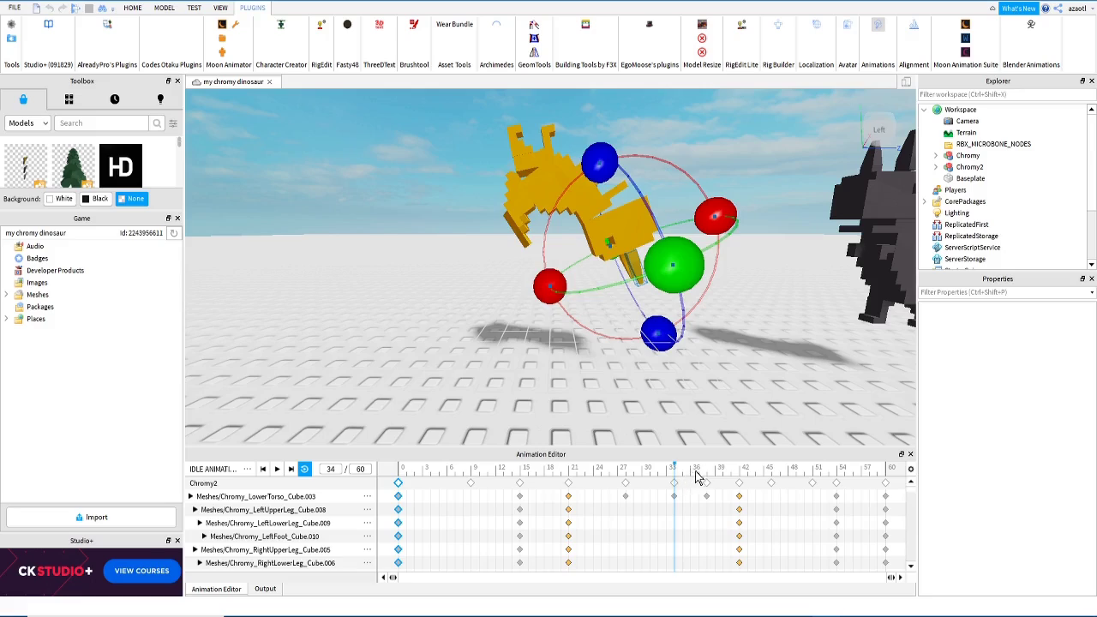
Step: Turn off Snap To Keys in the timeline settings
left_click_drag(696, 471, 691, 472)
left_click(910, 473)
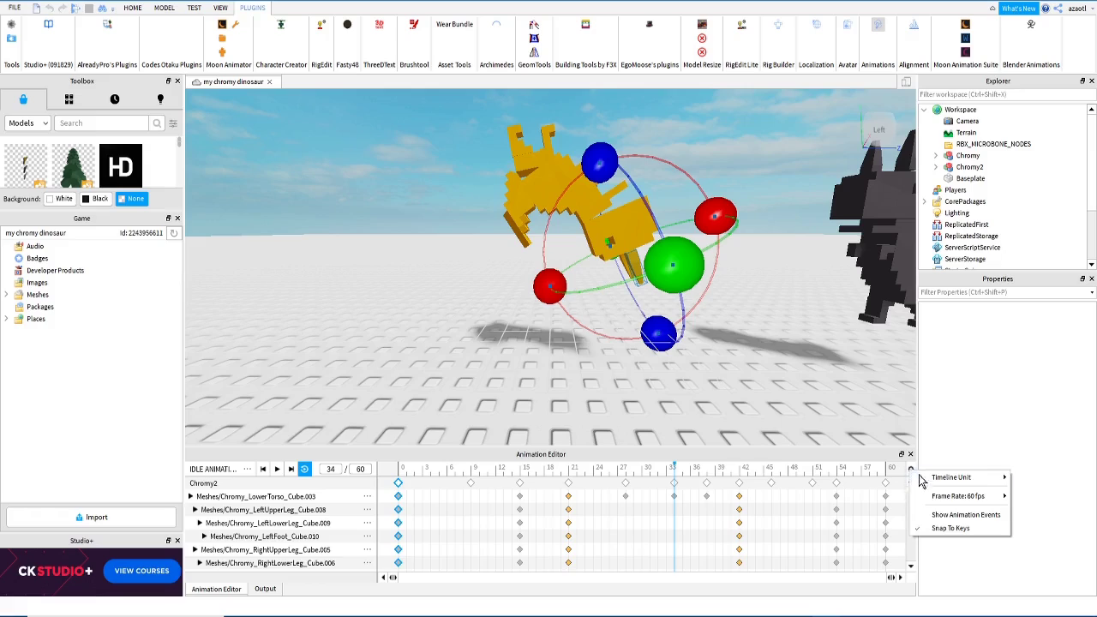
left_click(934, 528)
Step: At frame 36, move the lower torso slightly upward to keep the flipped dinosaur off the ground
left_click_drag(677, 474, 694, 480)
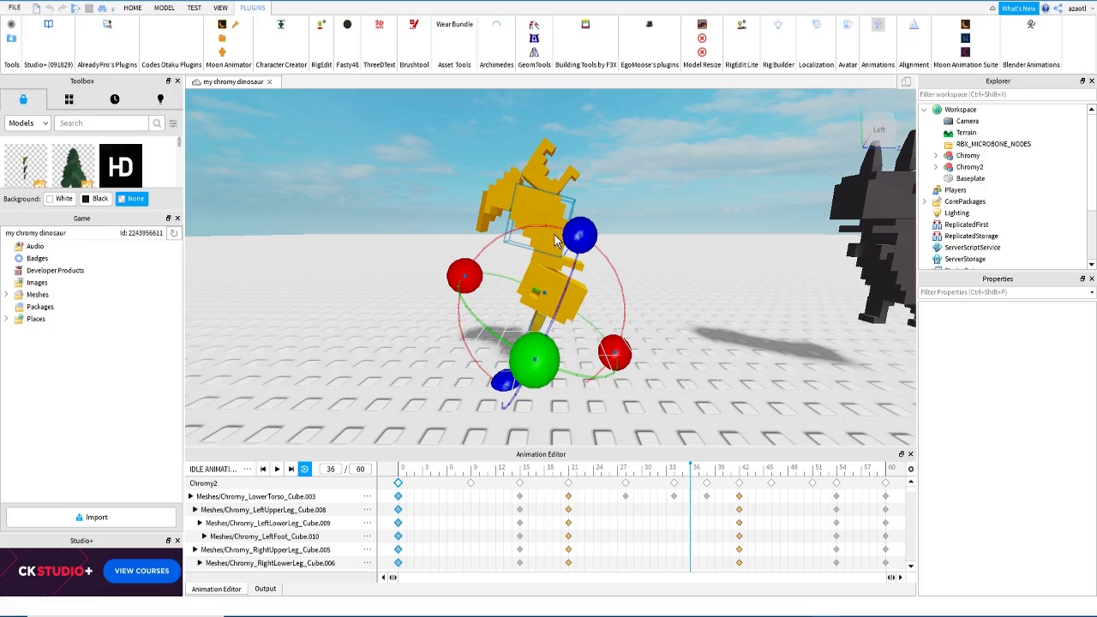
left_click(544, 189)
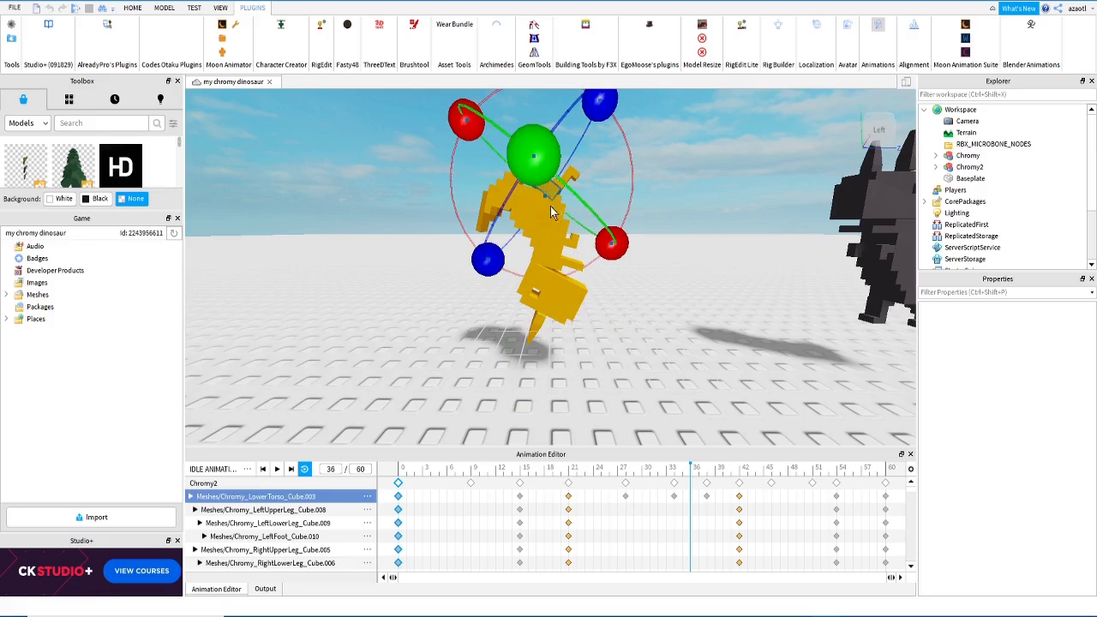
key("r")
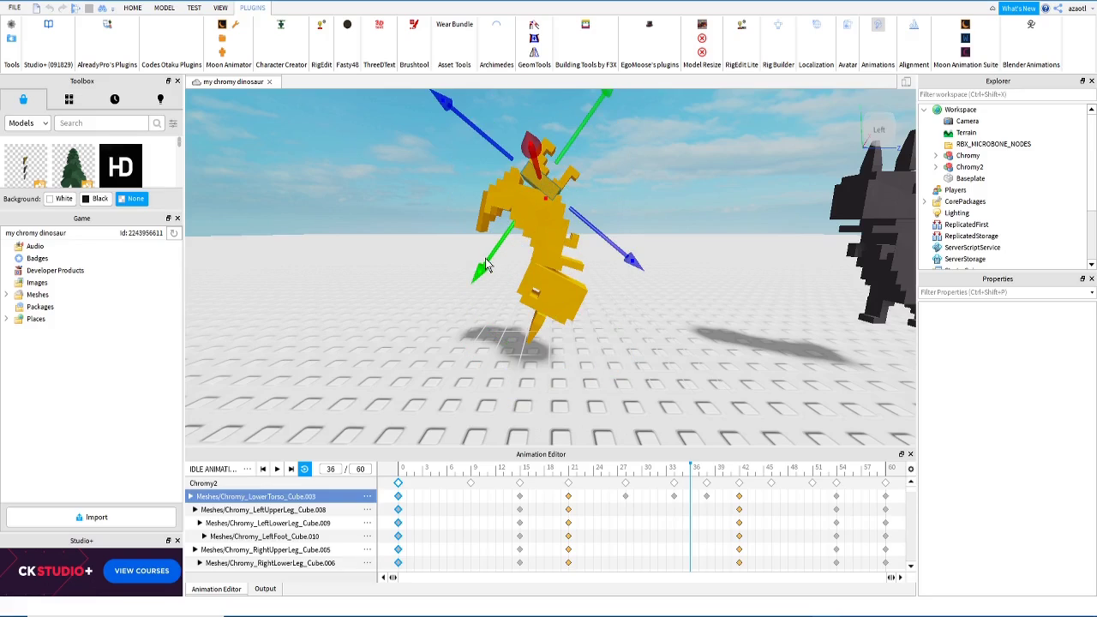
left_click_drag(485, 260, 492, 252)
left_click_drag(621, 246, 614, 238)
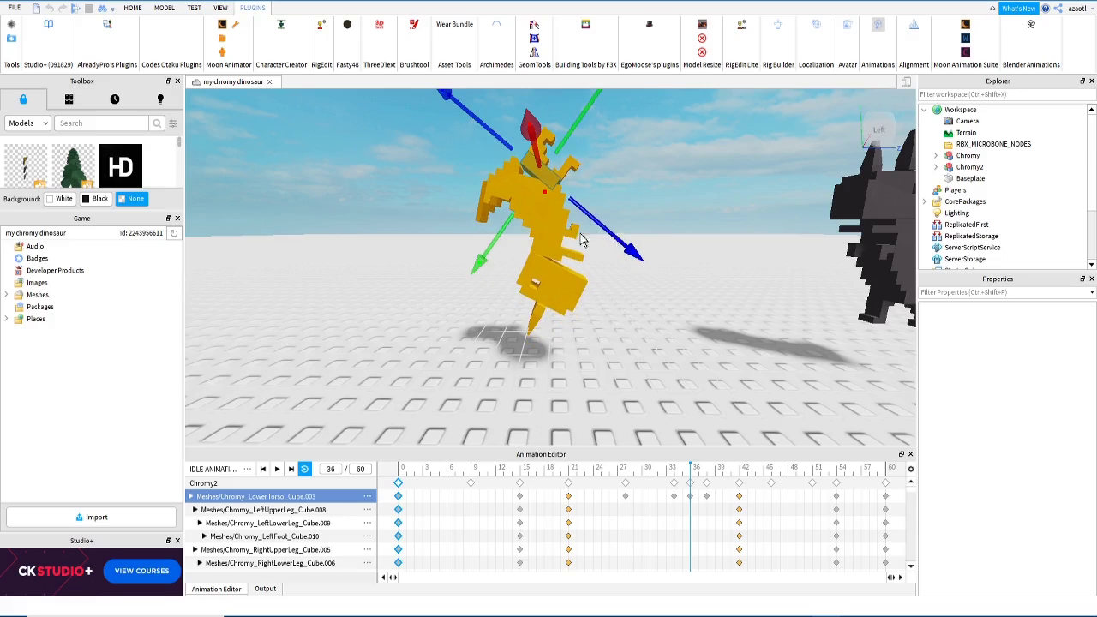
left_click_drag(480, 268, 490, 236)
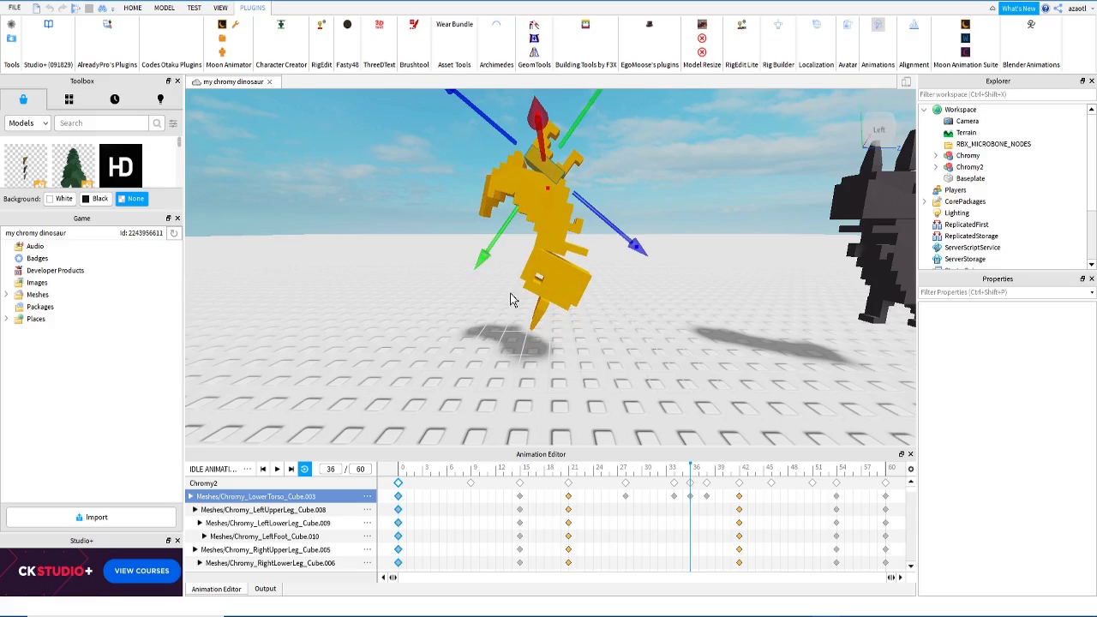
key("ctrl+4")
Step: Preview the animation from the start and set its length to 120 frames
key("space")
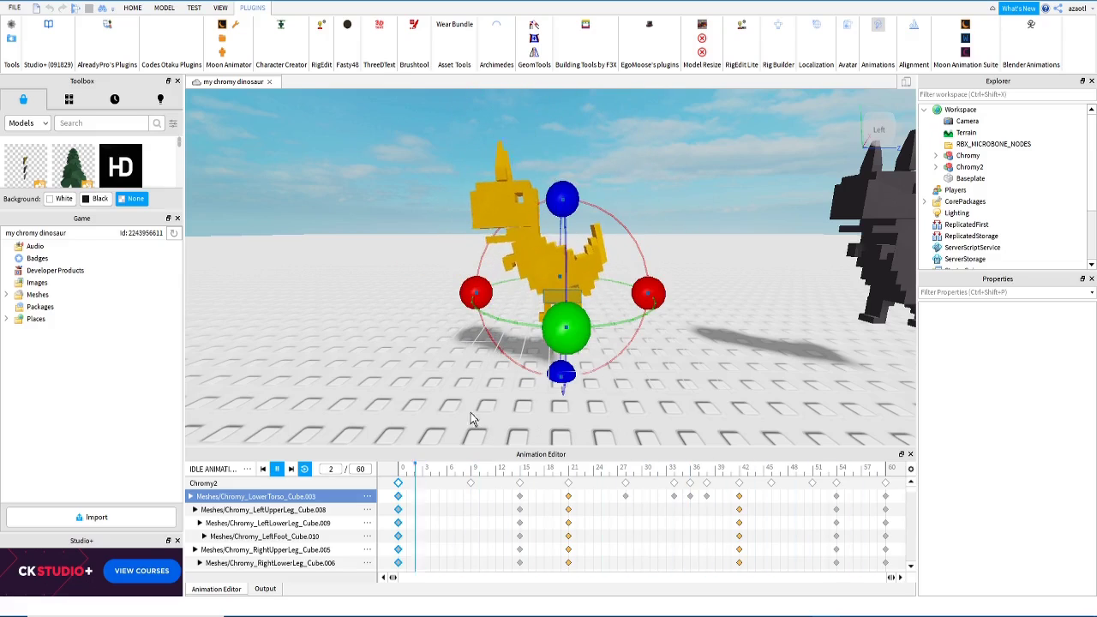
key("space")
left_click(361, 469)
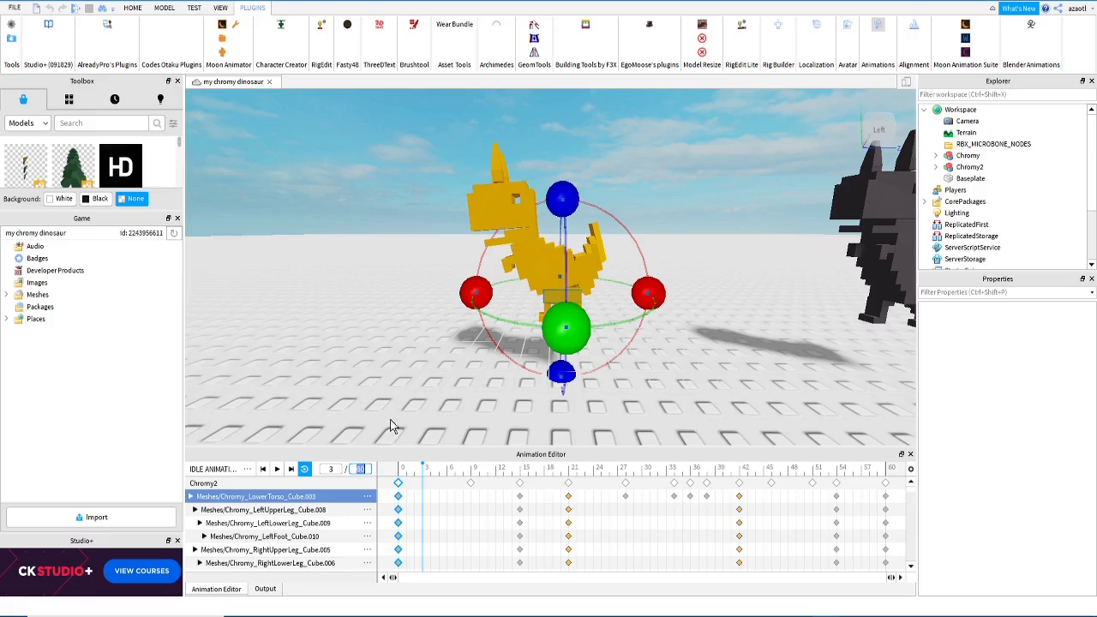
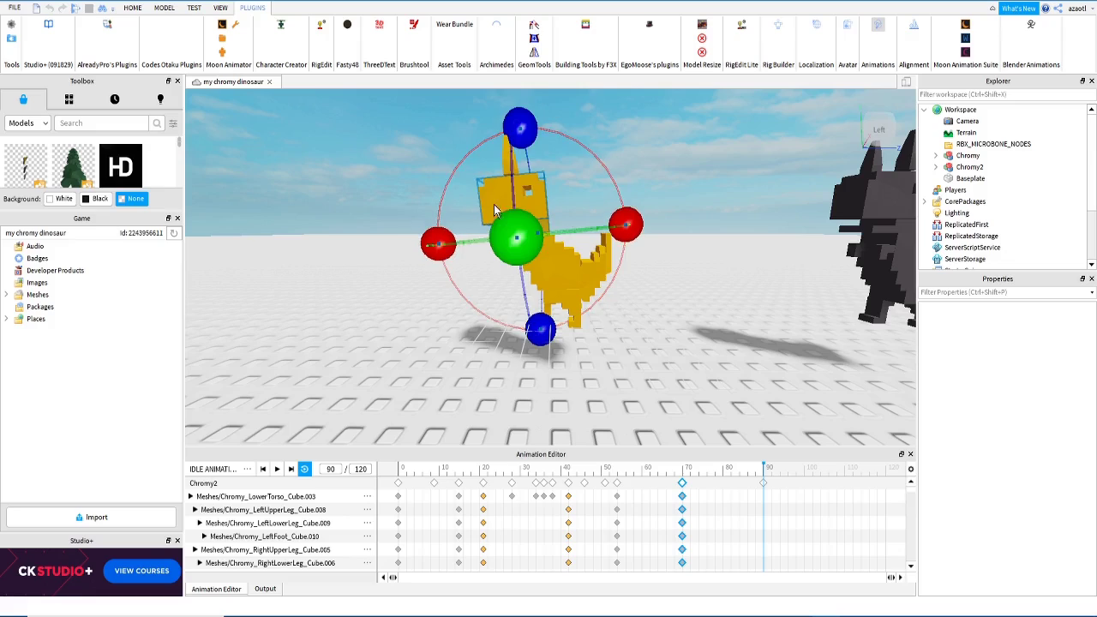
Step: At frame 90, turn the dinosaur's head to one side and play the animation to check the turn
left_click(510, 197)
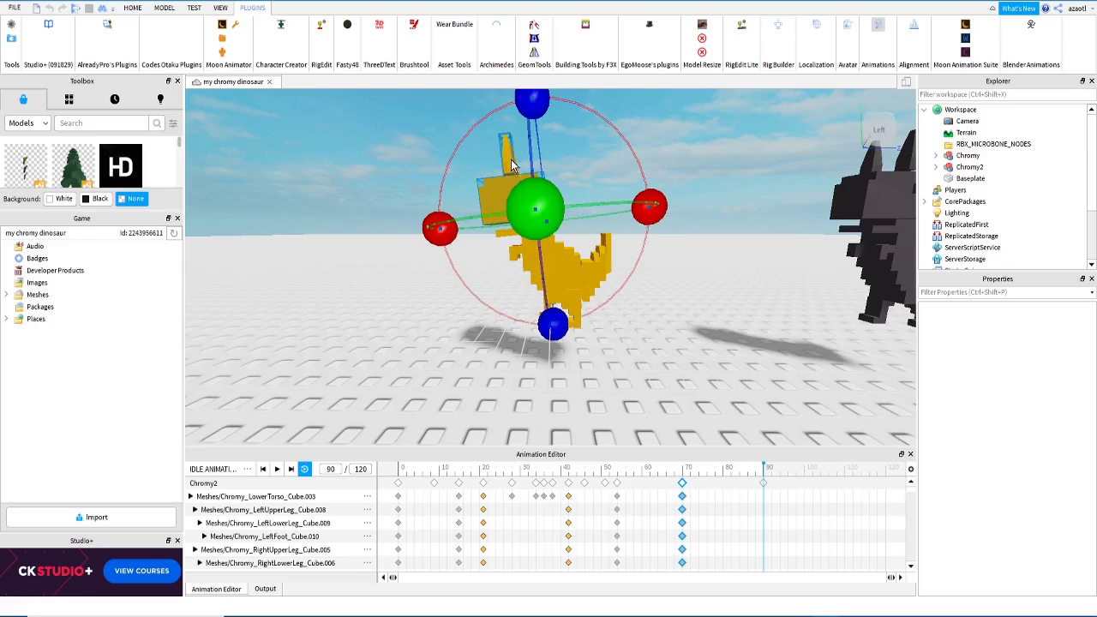
right_click_drag(503, 286, 503, 289)
mouse_move(591, 210)
left_mouse_down()
mouse_move(565, 229)
mouse_move(586, 229)
left_mouse_up()
left_click(505, 218)
left_click(685, 478)
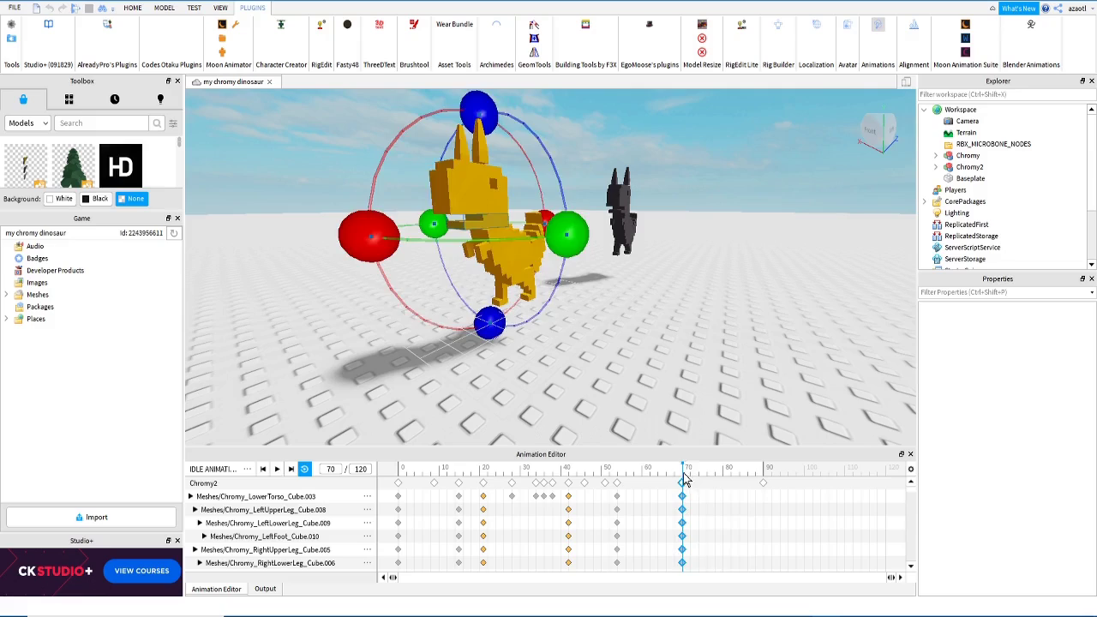
key("space")
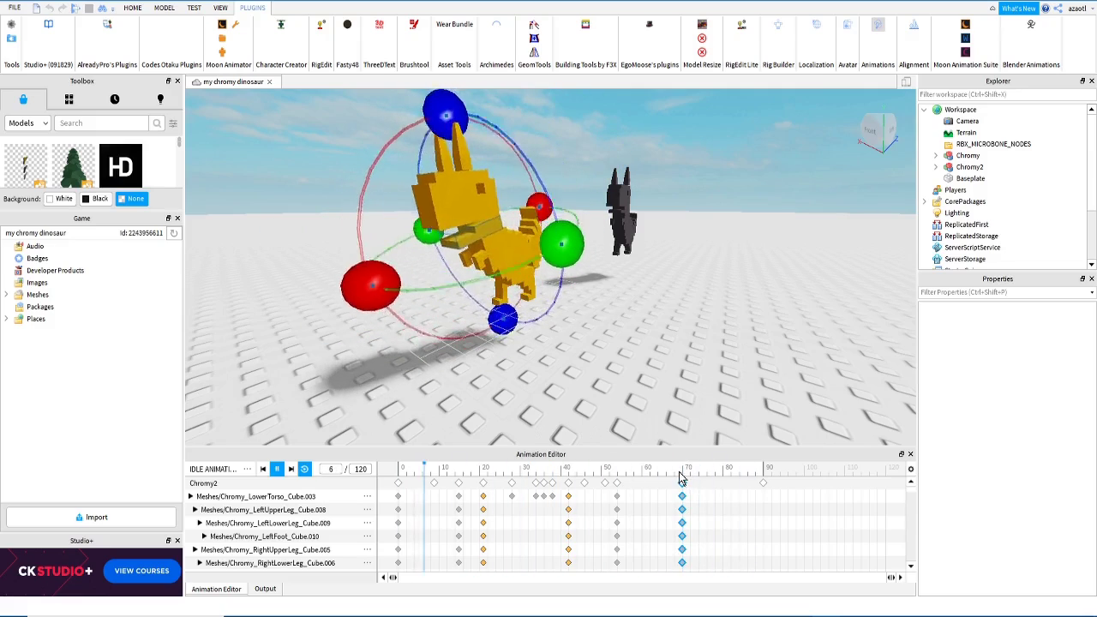
left_click(761, 479)
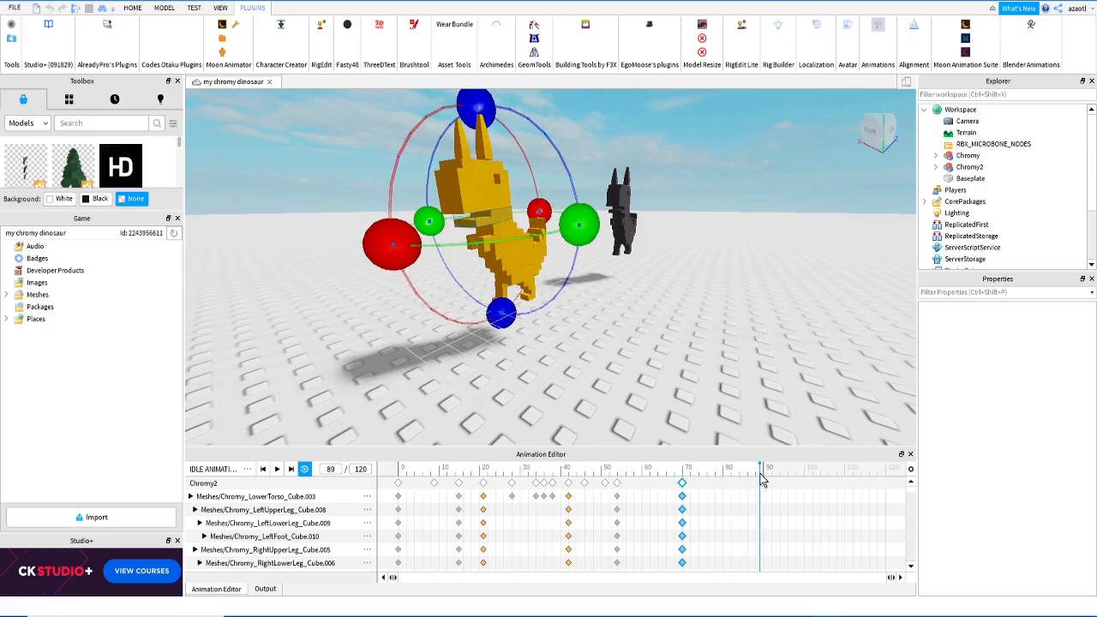
Step: Add keyframes for all body parts at frames 96 and 103
left_click_drag(760, 480, 767, 482)
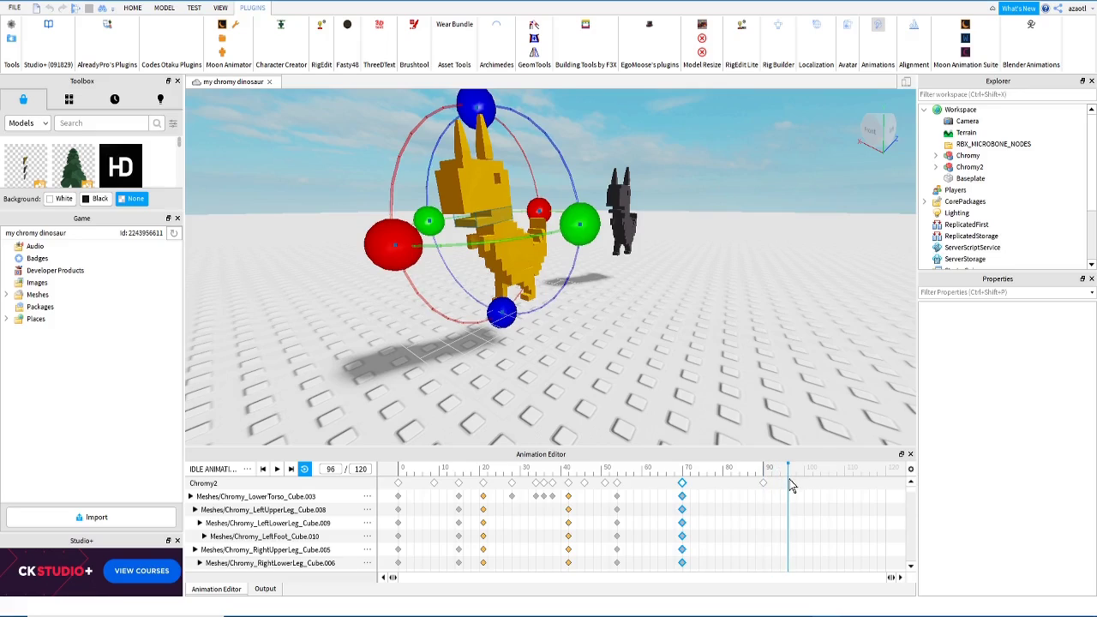
right_click(789, 483)
left_click(820, 326)
left_click_drag(791, 477, 814, 481)
right_click(816, 486)
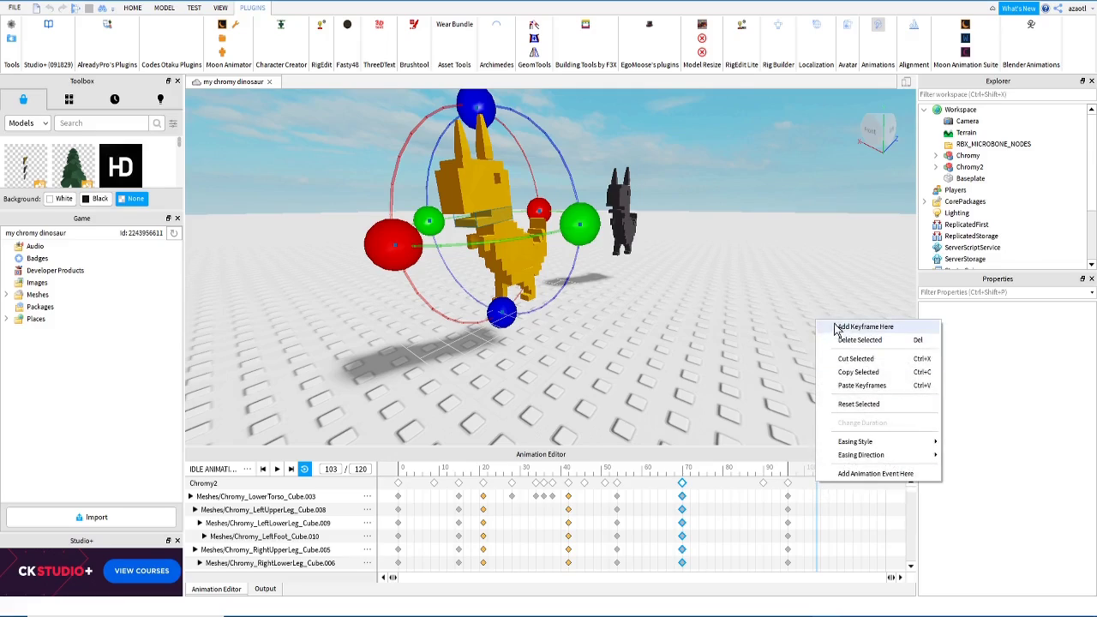
left_click(833, 326)
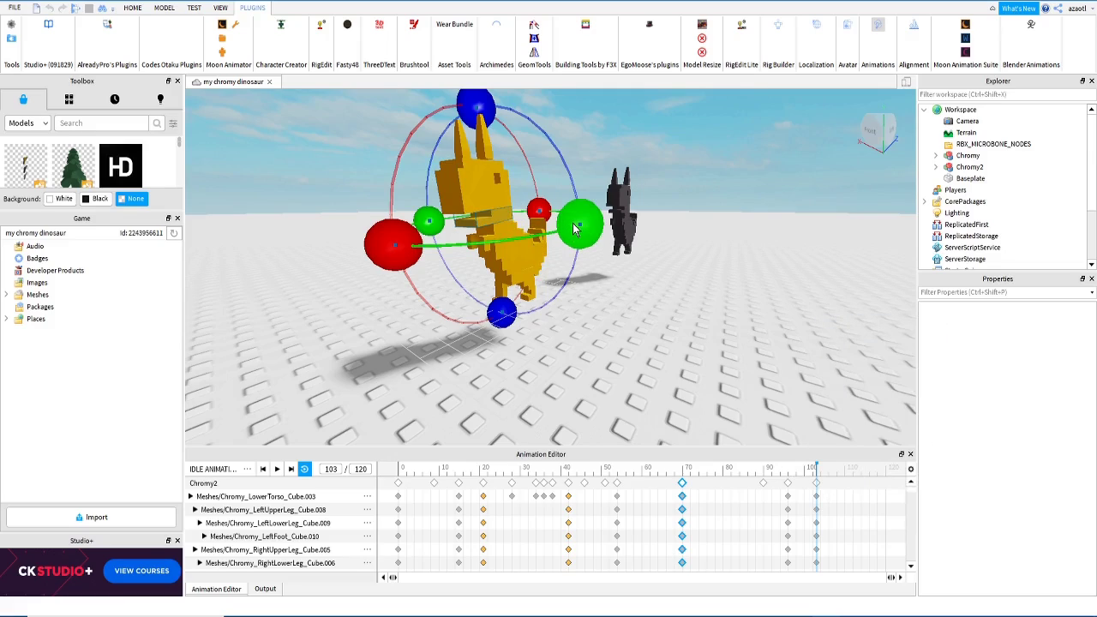
Step: At frame 103, turn the head toward the opposite side and preview the animation
left_click_drag(574, 227, 553, 233)
key("space")
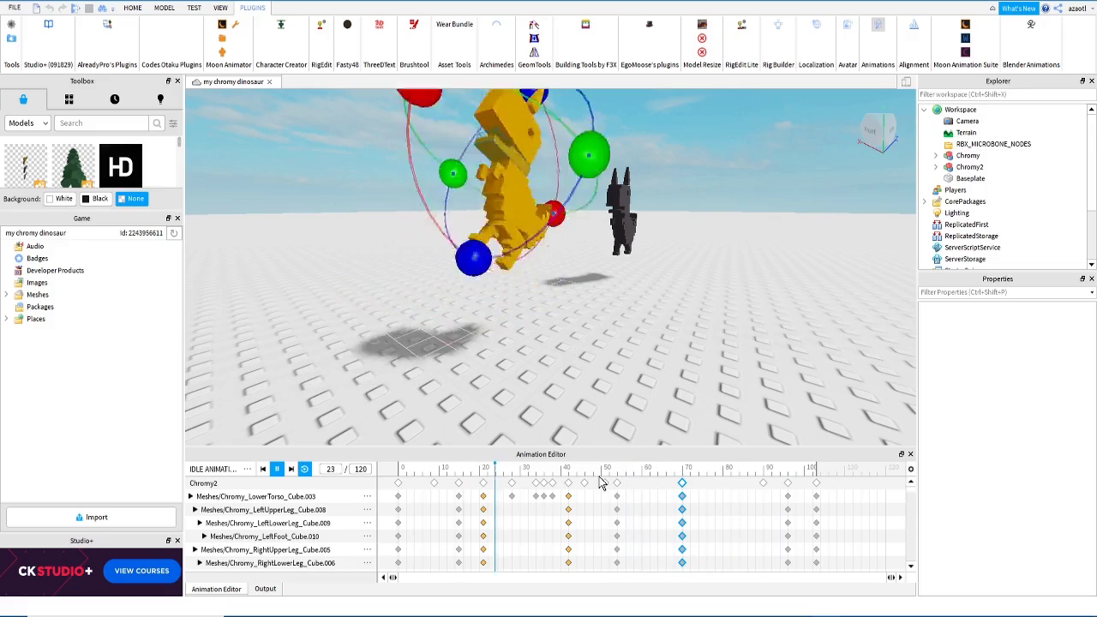
key("space")
Step: Add a keyframe for all body parts at frame 109
left_click_drag(681, 474, 836, 487)
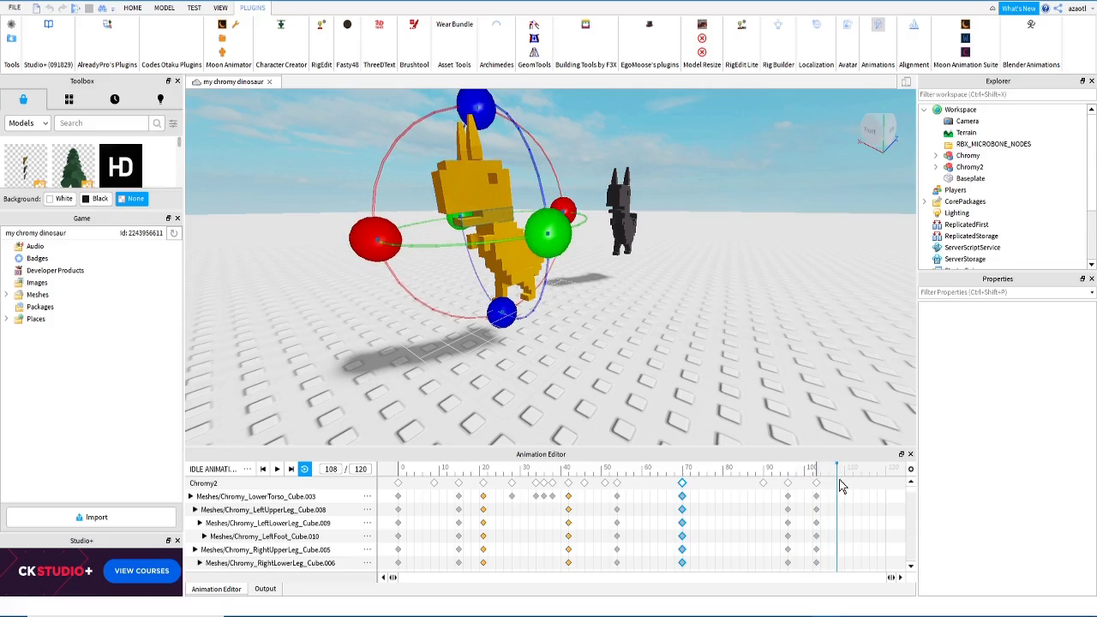
right_click(842, 486)
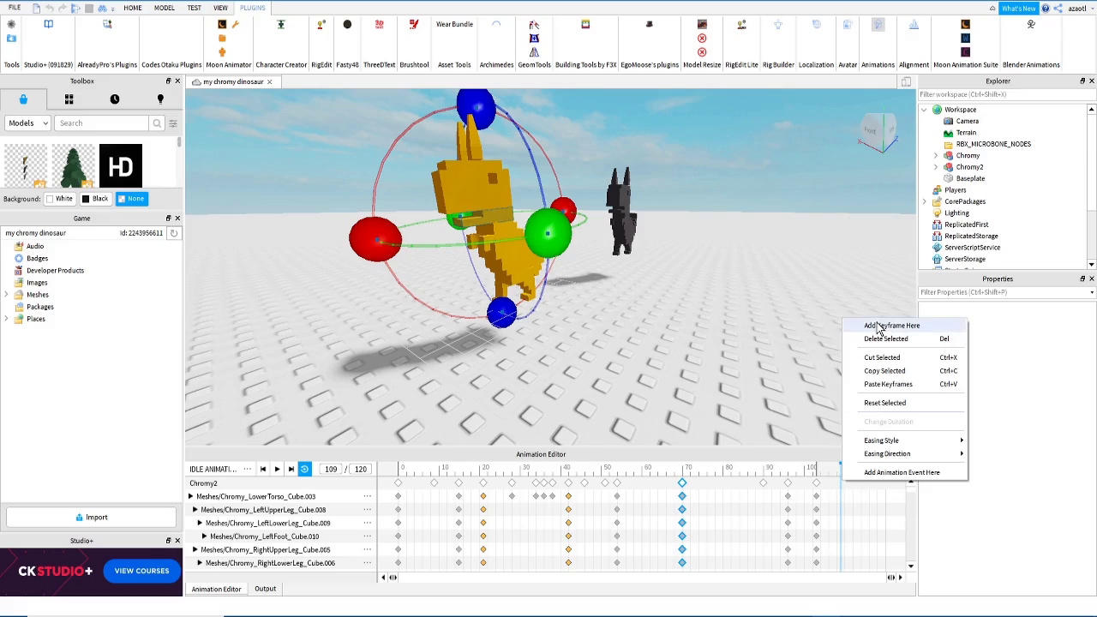
left_click(877, 323)
Step: At frame 103, rotate both of the dinosaur's arms upward and preview the movement
left_click_drag(839, 477, 792, 479)
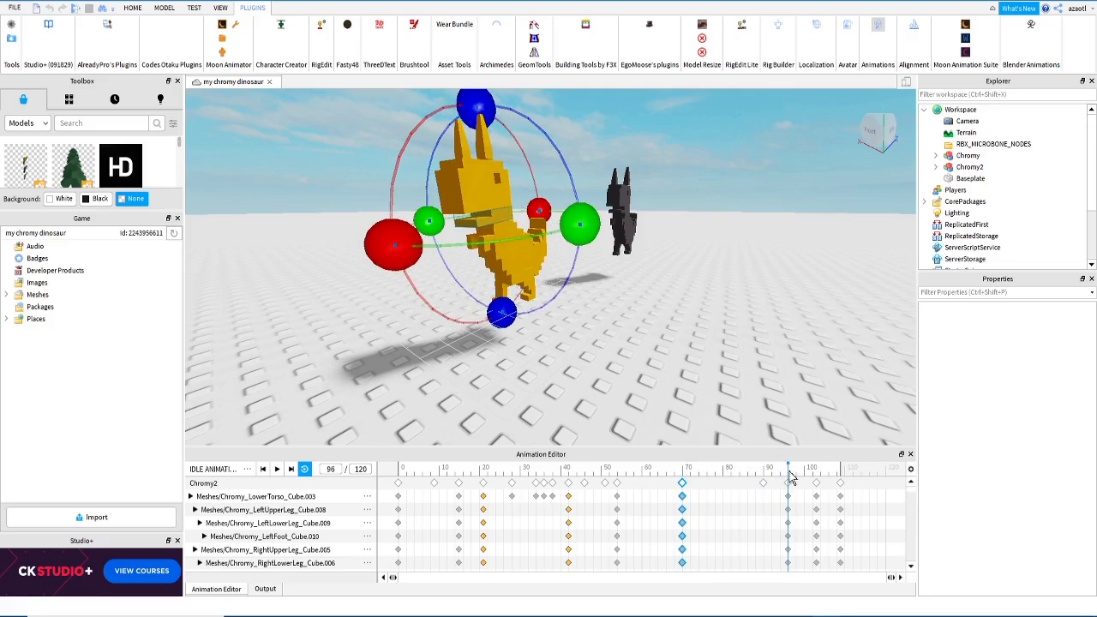
left_click(484, 241)
right_click_drag(514, 277, 514, 278)
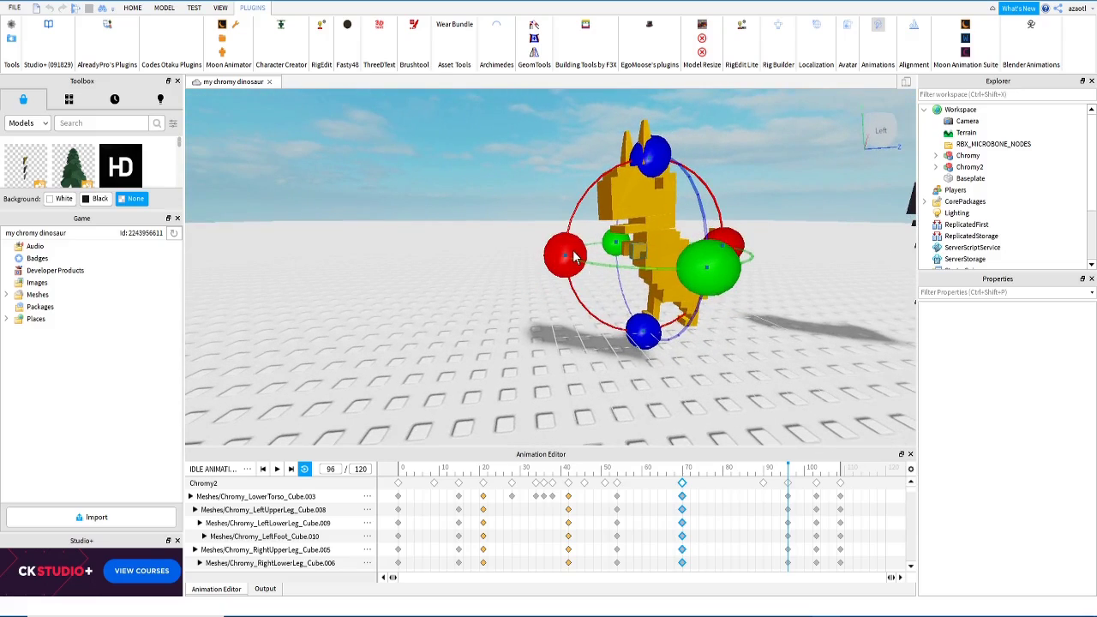
left_click_drag(790, 481, 818, 480)
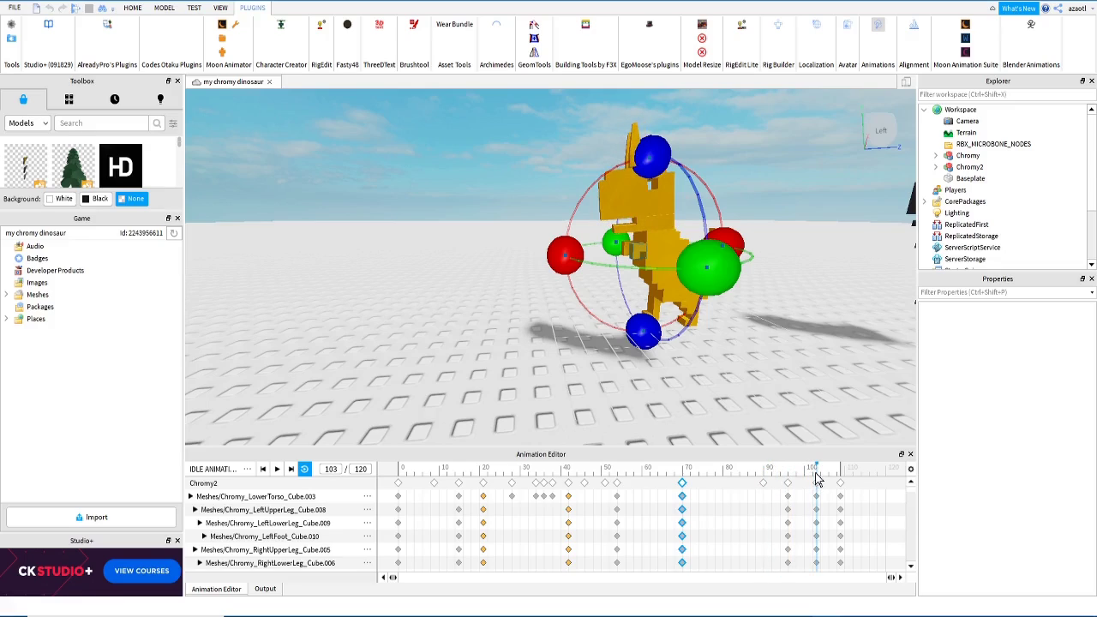
left_click_drag(572, 259, 573, 245)
mouse_move(810, 478)
left_mouse_down()
mouse_move(834, 480)
mouse_move(818, 480)
left_mouse_up()
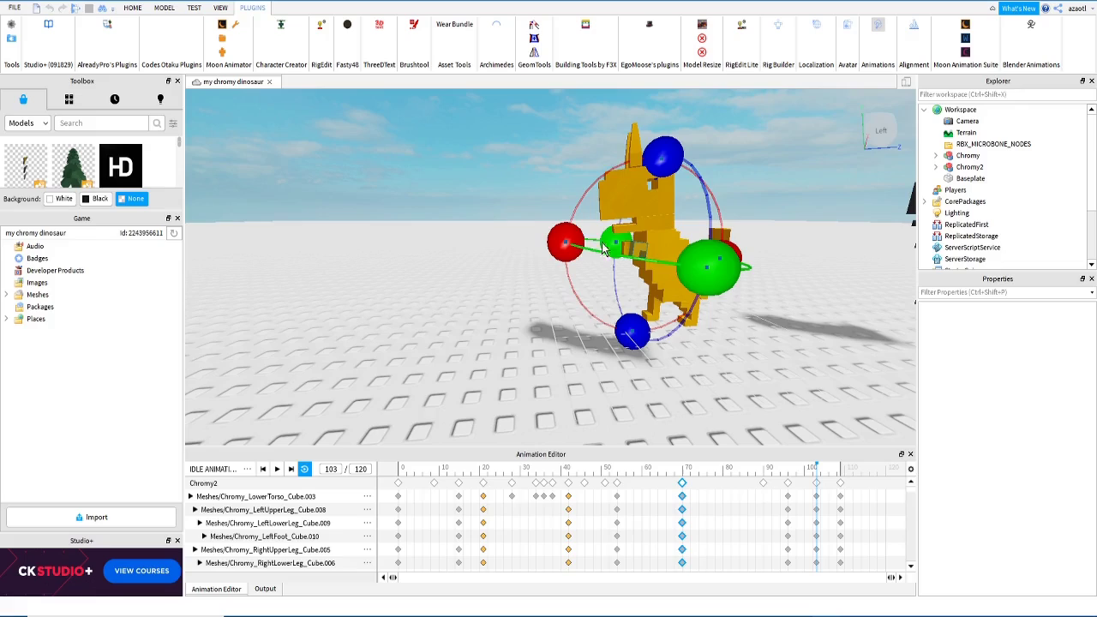
left_click(555, 334)
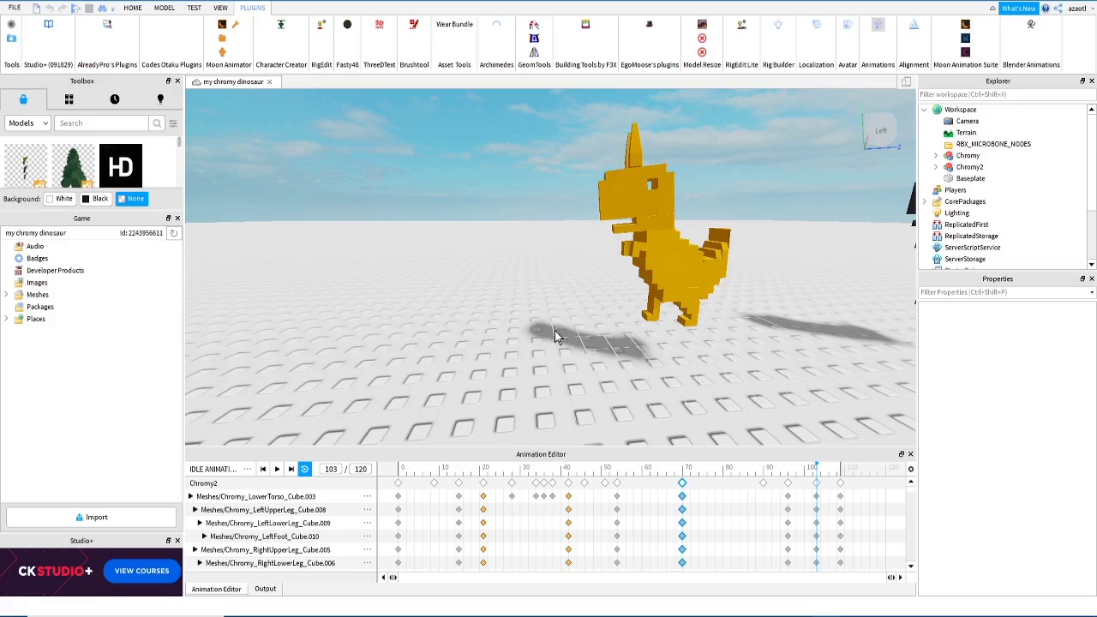
left_click(626, 249)
left_click_drag(573, 255, 568, 239)
key("space")
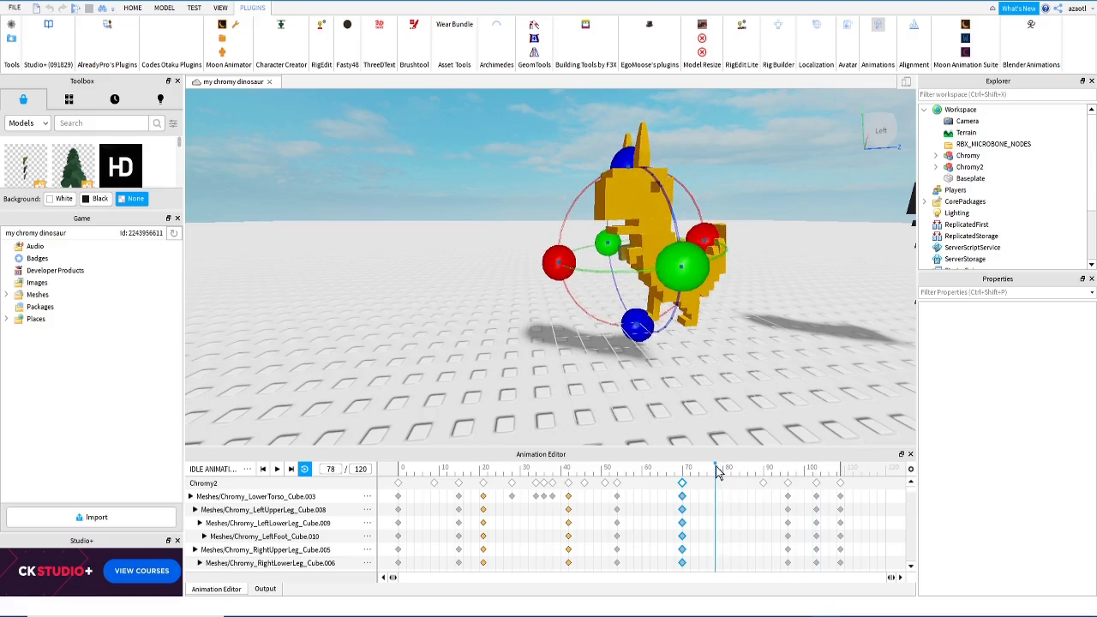
Step: At frame 109, rotate both arms upward in the same way and play the animation
left_click_drag(789, 473, 843, 477)
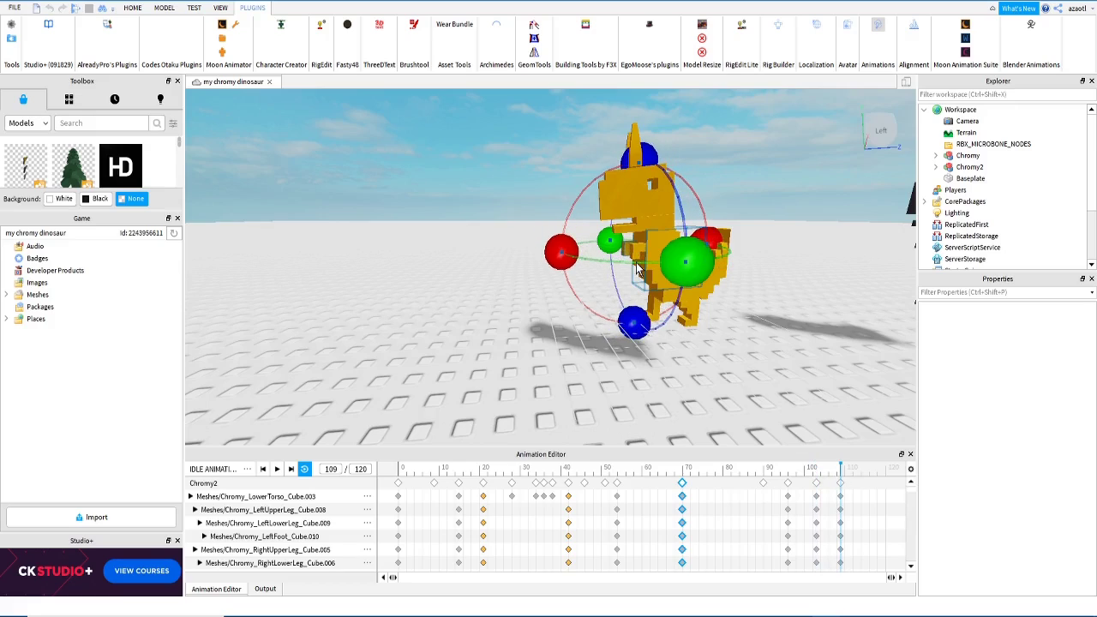
left_click(636, 261)
left_click_drag(549, 264, 564, 244)
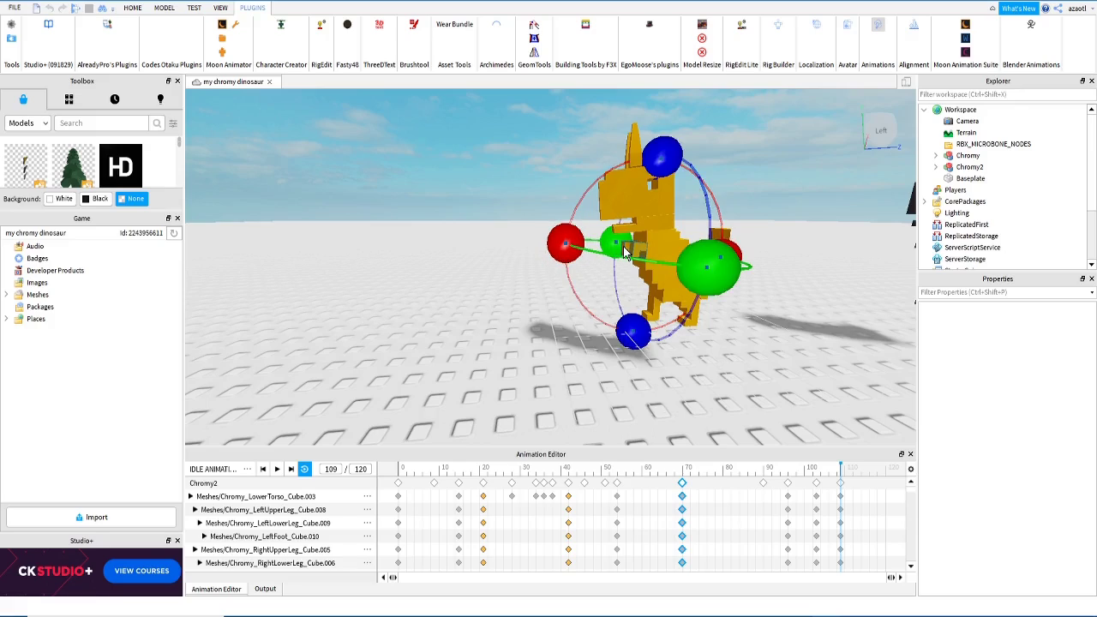
left_click(585, 299)
left_click(621, 263)
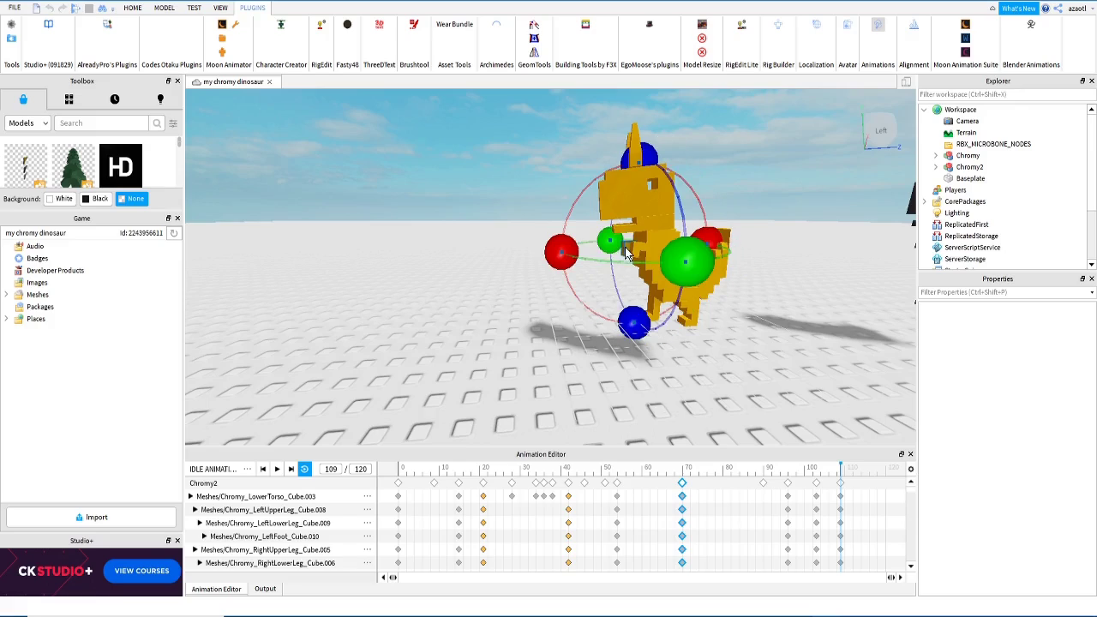
left_click_drag(560, 247, 559, 242)
key("space")
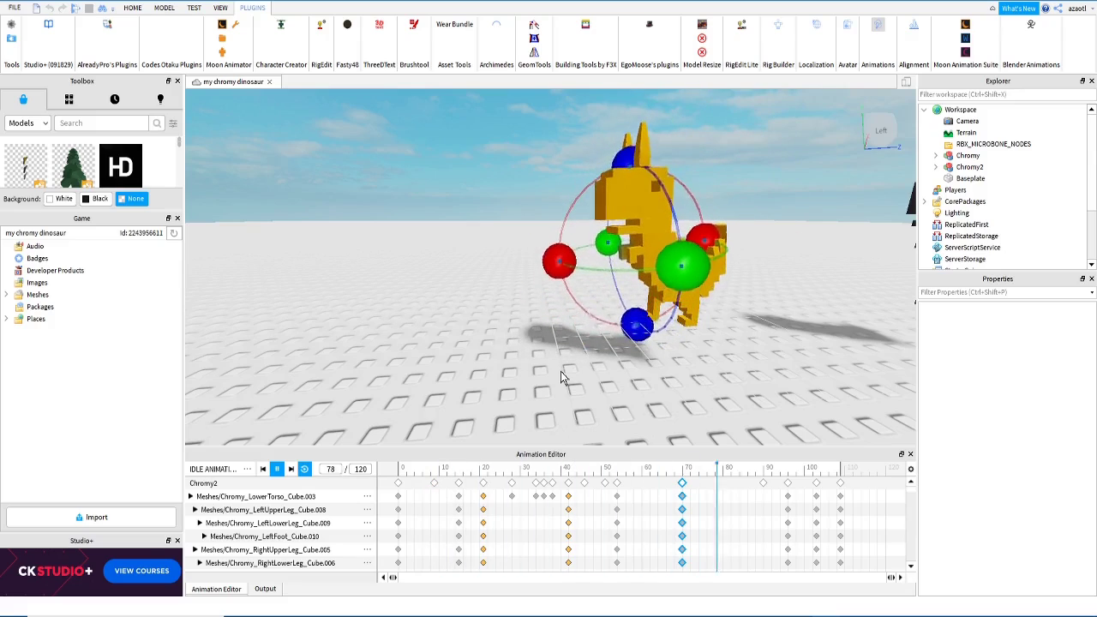
Step: Stop the preview, review the keyframes from frame 96 to 109, and add a keyframe at frame 114
key("space")
left_click_drag(838, 465, 791, 480)
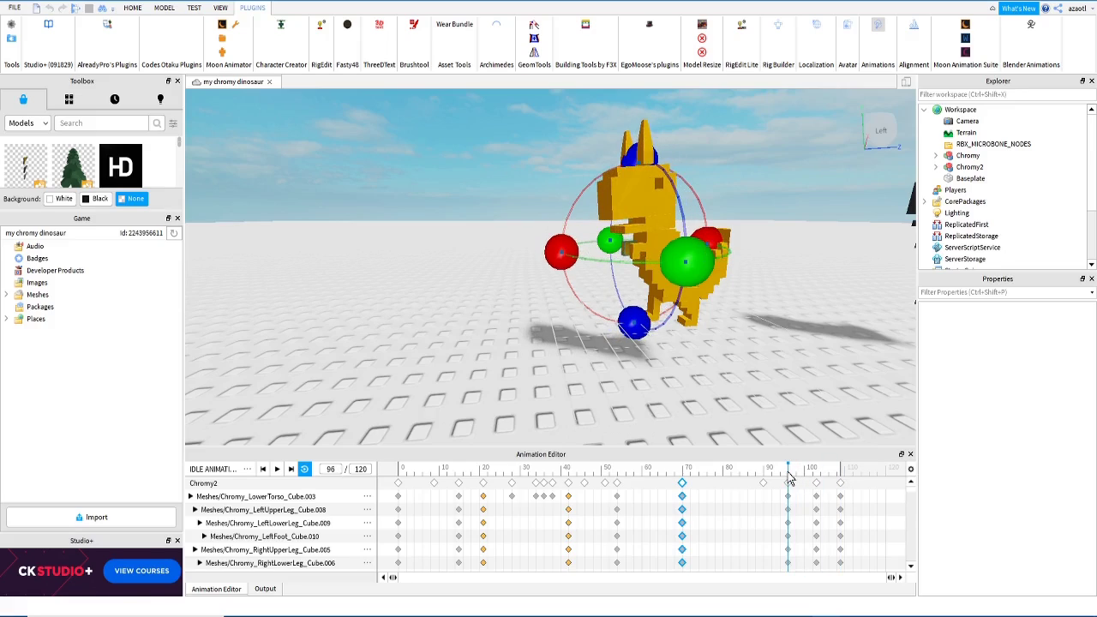
left_click_drag(792, 487, 769, 481)
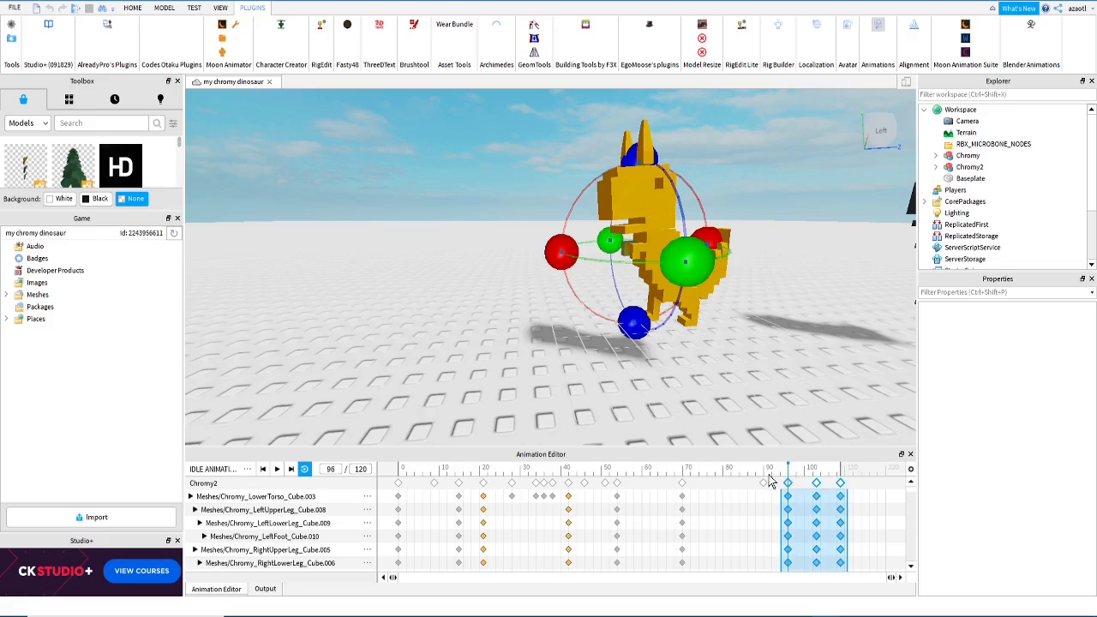
mouse_move(837, 472)
left_mouse_down()
mouse_move(861, 475)
mouse_move(786, 476)
mouse_move(861, 475)
mouse_move(700, 477)
mouse_move(840, 485)
left_mouse_up()
left_click(861, 496)
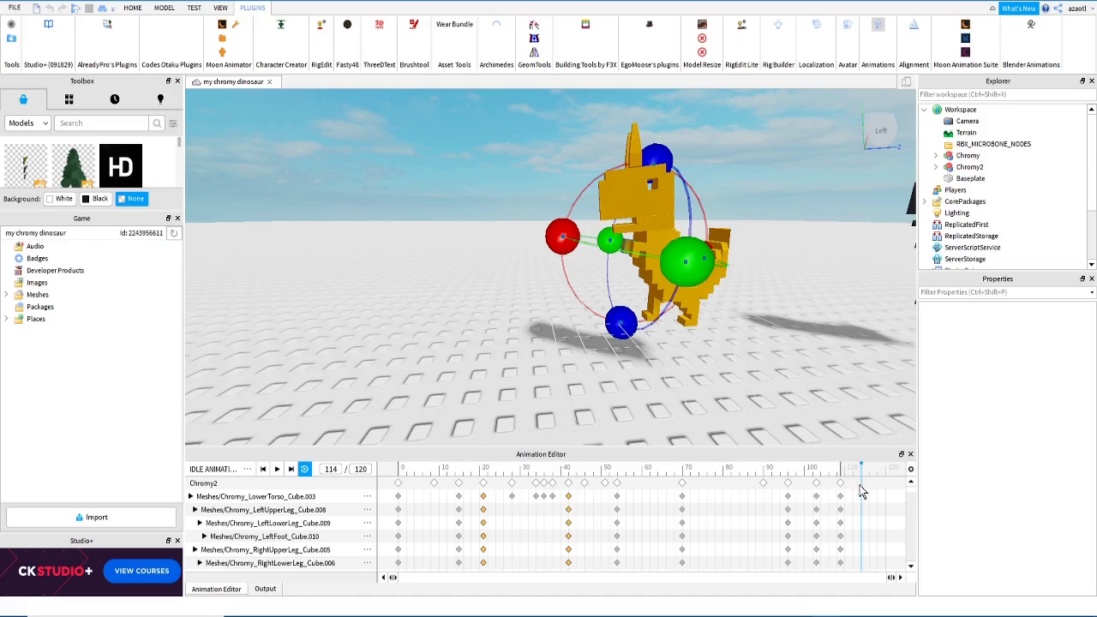
right_click(862, 487)
left_click(867, 491)
Step: Paste the starting keyframes from frame 0 at frame 120 and play the whole animation
left_click_drag(853, 476, 792, 483)
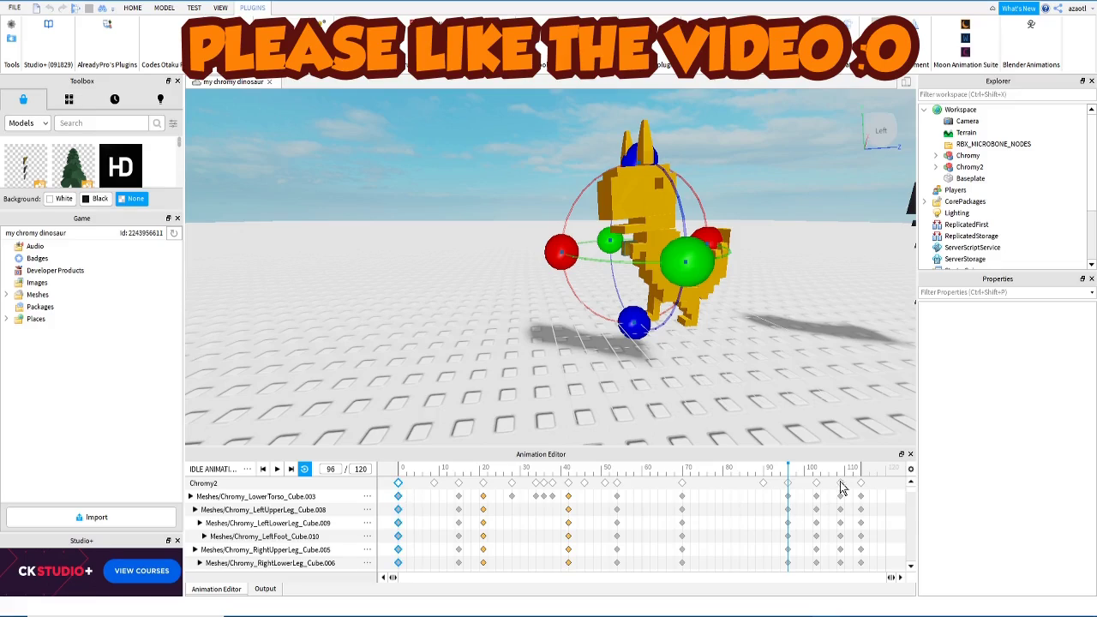
left_click_drag(841, 477, 885, 485)
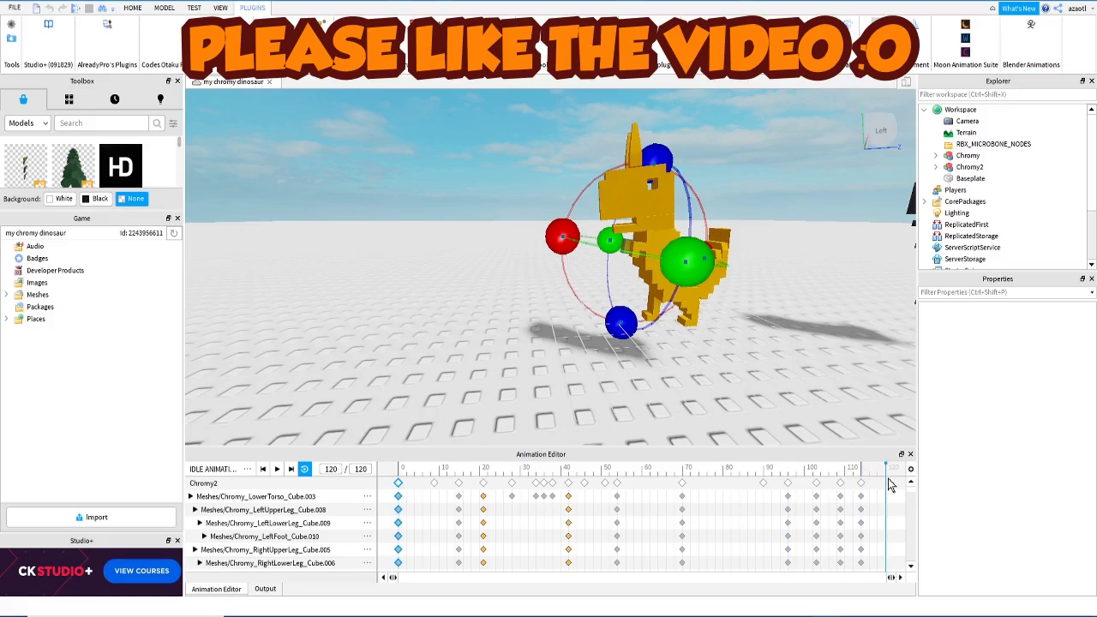
key("ctrl+v")
key("space")
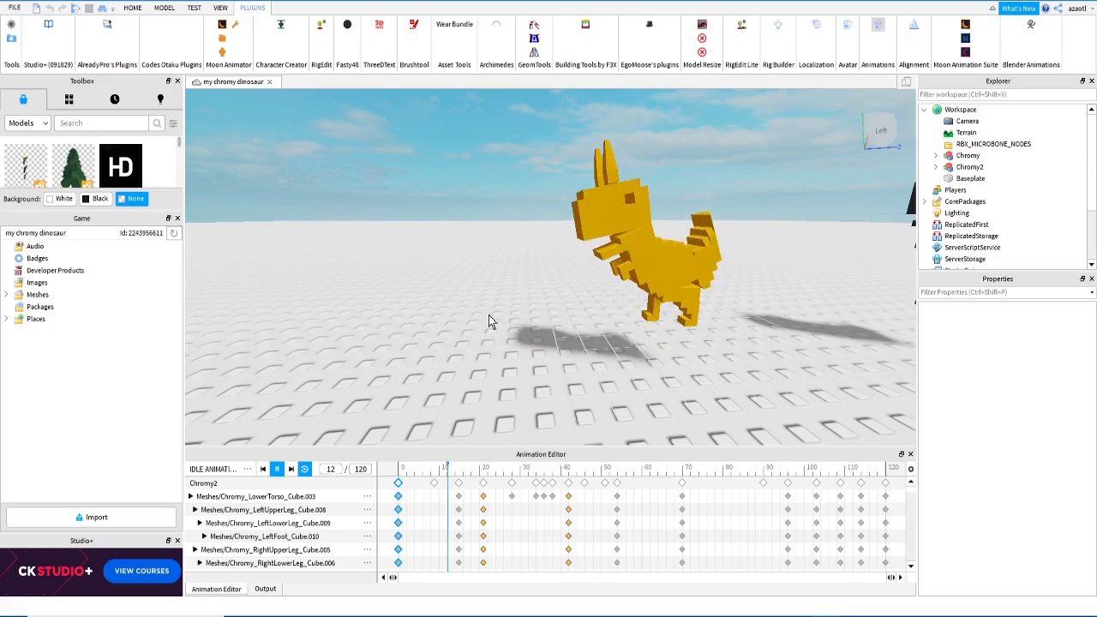
Step: Stop the preview and extend the animation's timeline length to 150 frames
key("space")
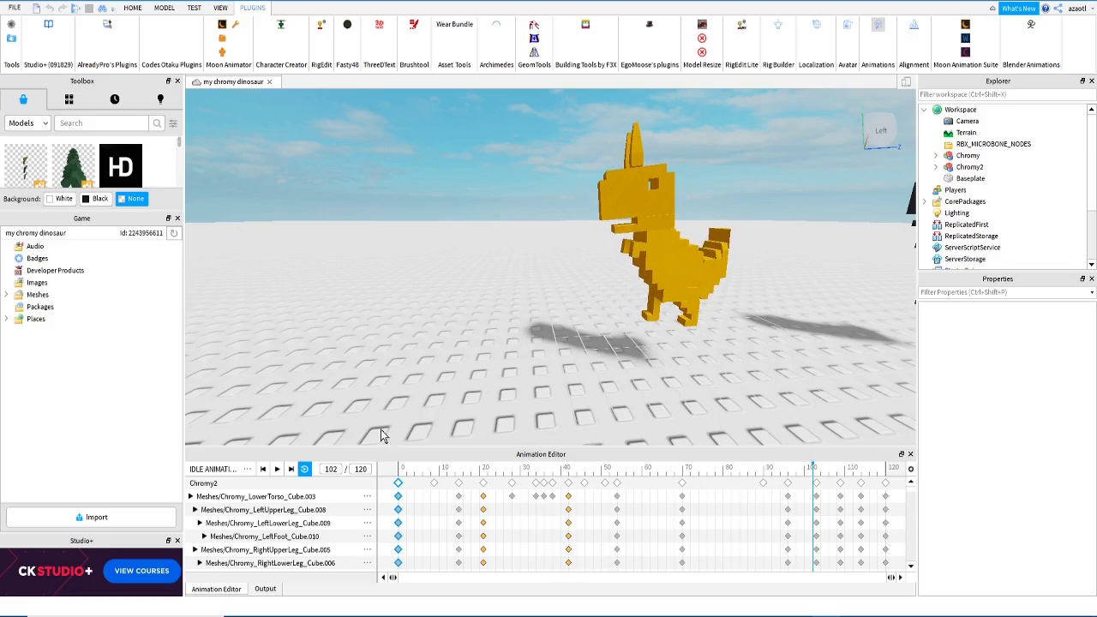
left_click(360, 469)
type("15")
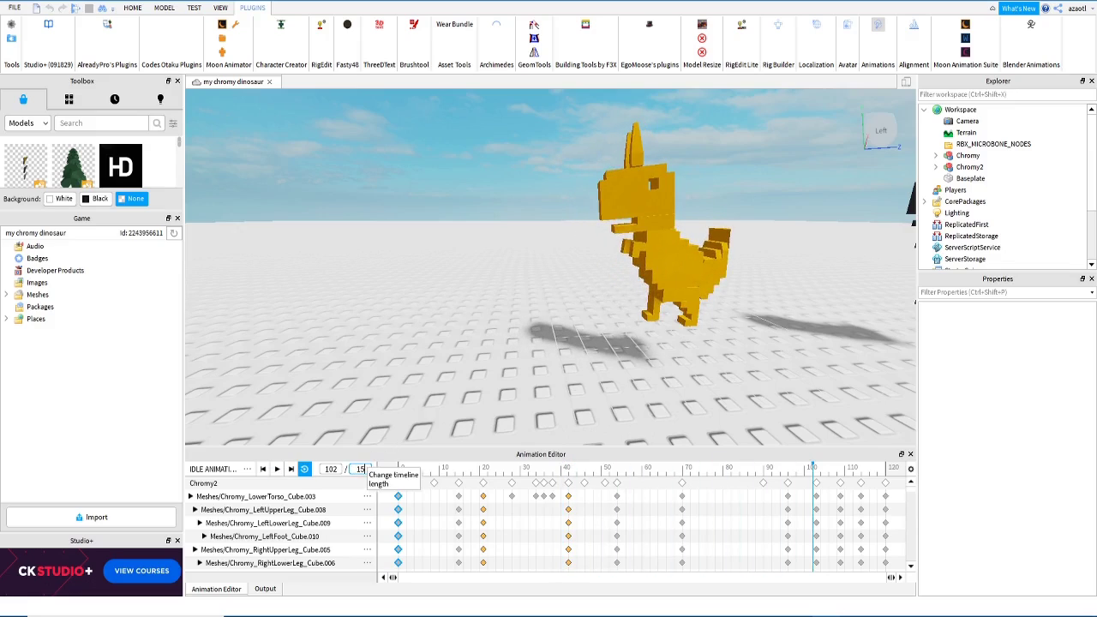
type("0")
key("Return")
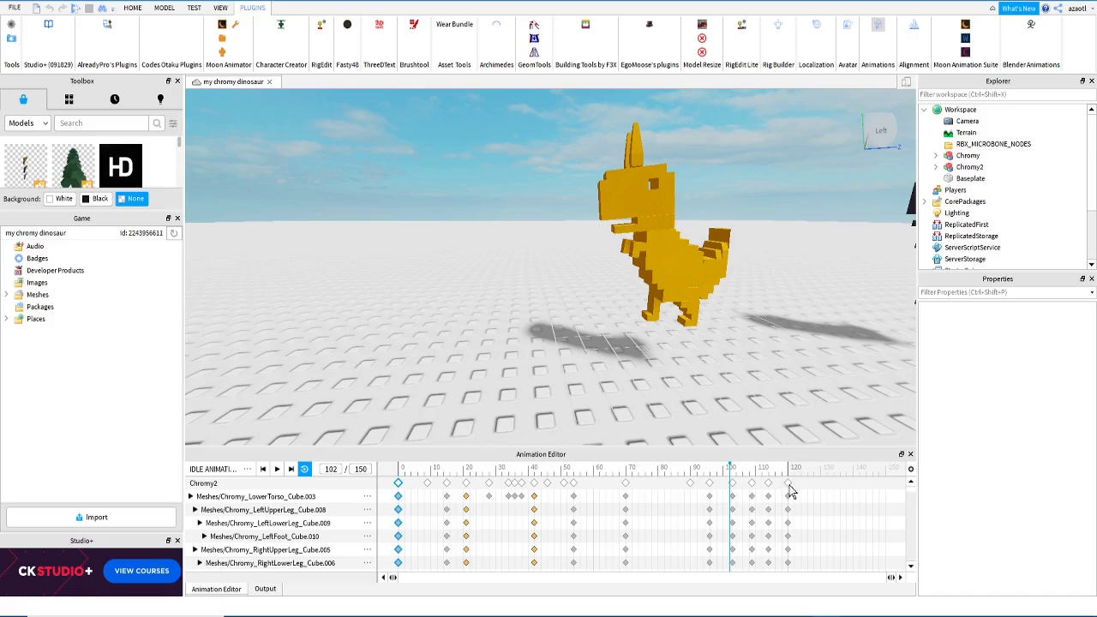
Step: Copy the keyframes at frame 120 and paste them at frame 150
left_click(781, 470)
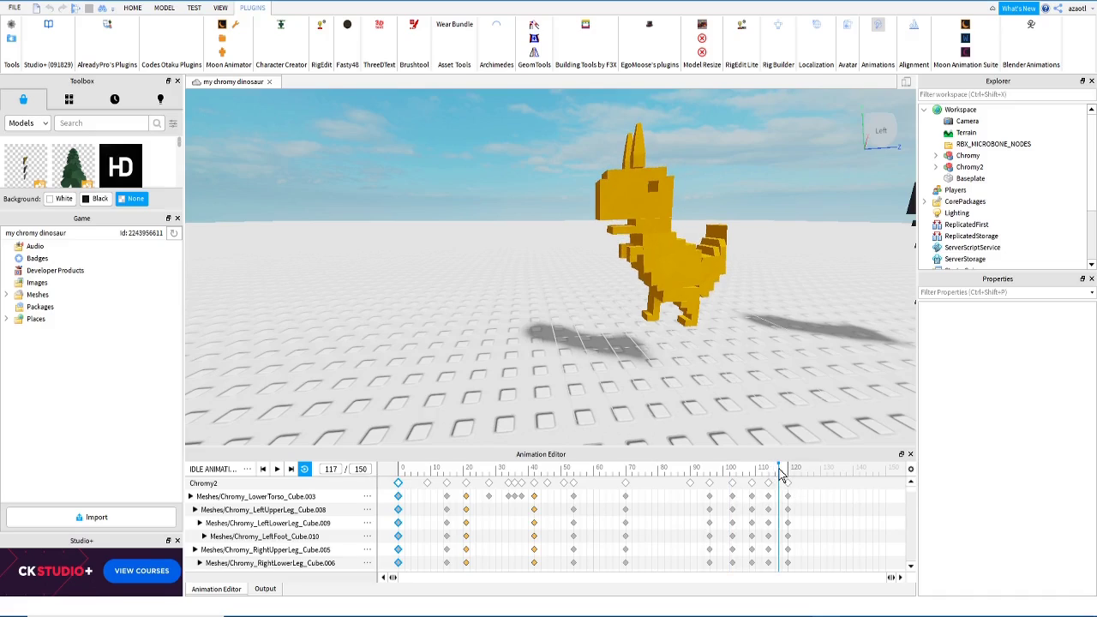
left_click(786, 485)
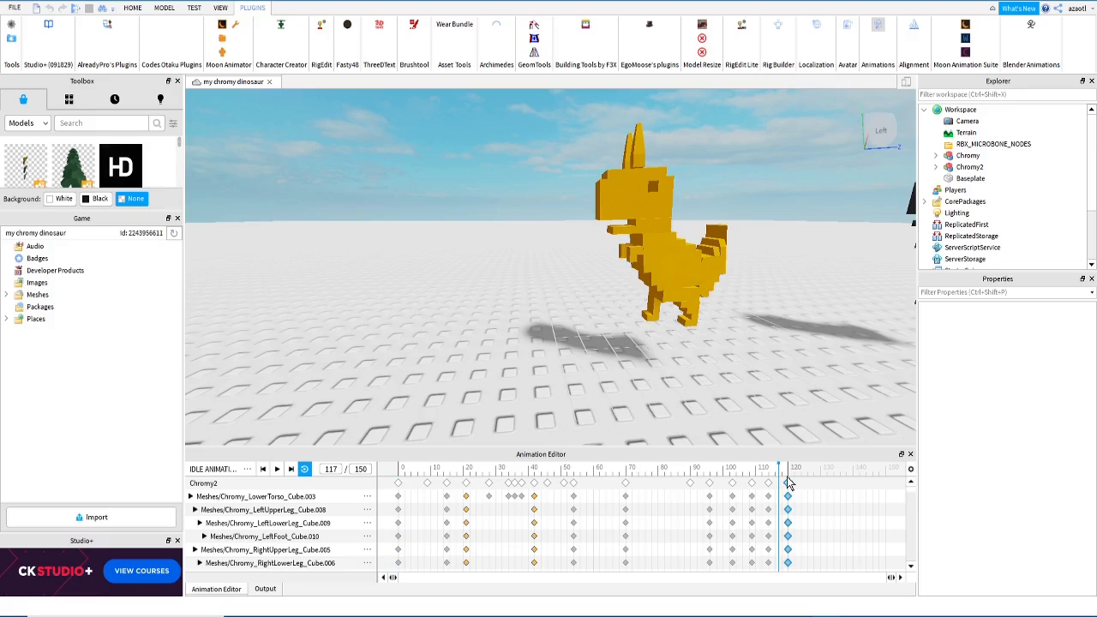
left_click_drag(817, 467, 890, 486)
key("ctrl+v")
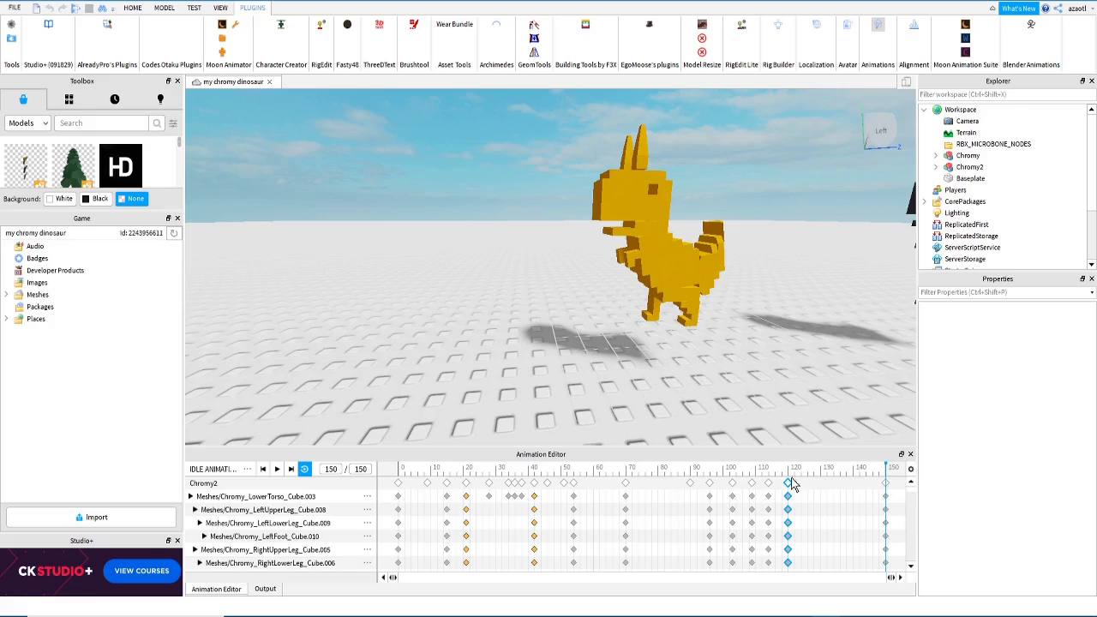
Step: Move the keyframes at frame 120 to frame 130, then preview the whole animation from frame 0 and stop it
left_click_drag(788, 485, 397, 491)
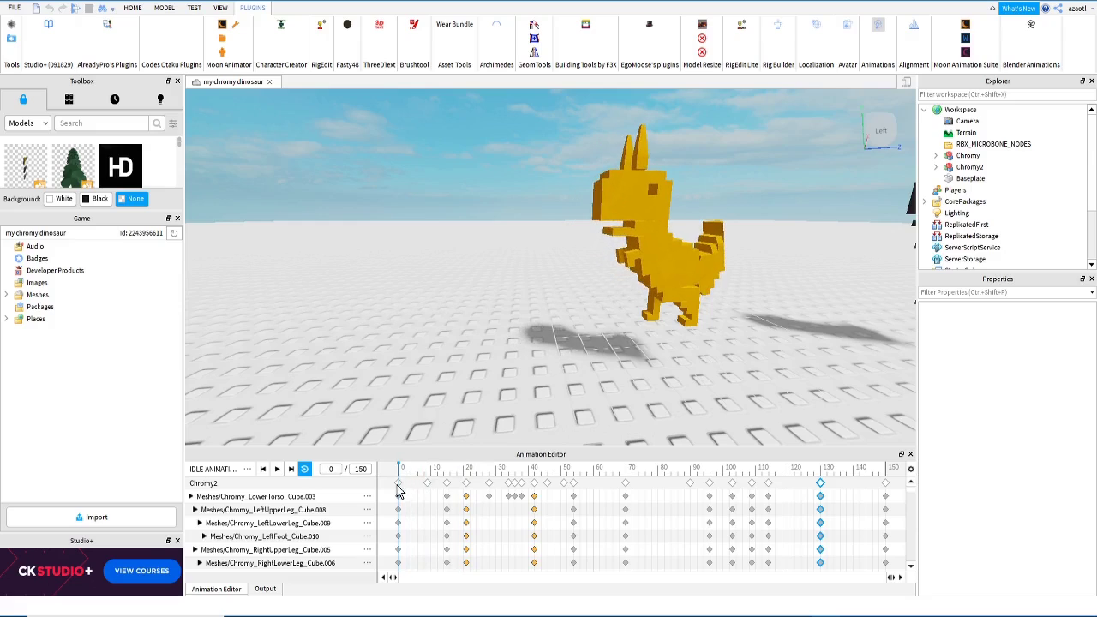
key("space")
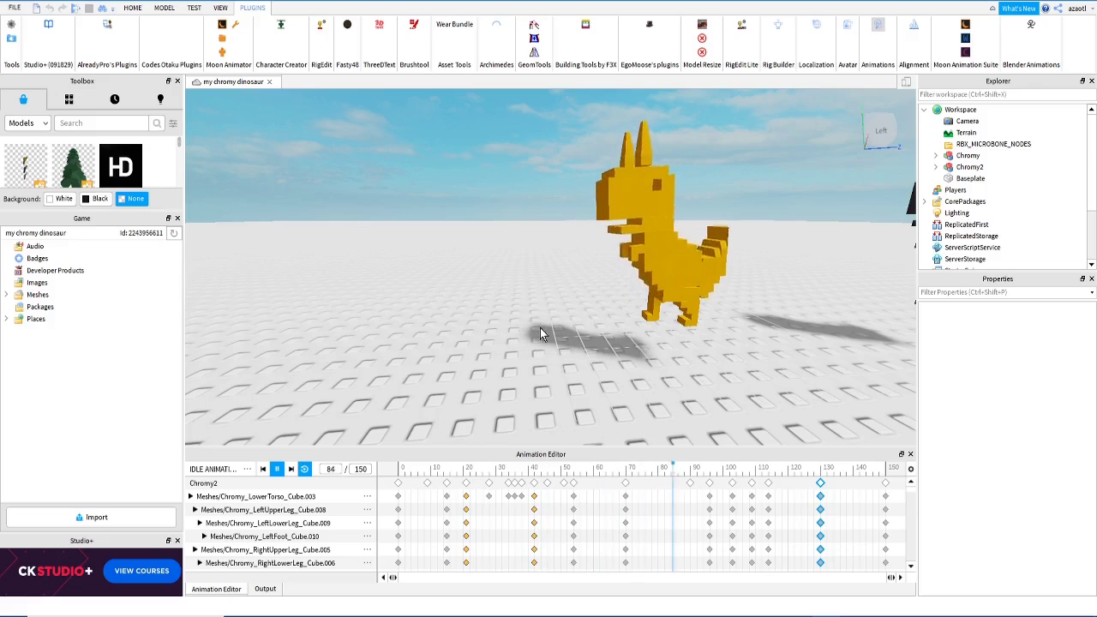
right_click_drag(540, 328, 541, 333)
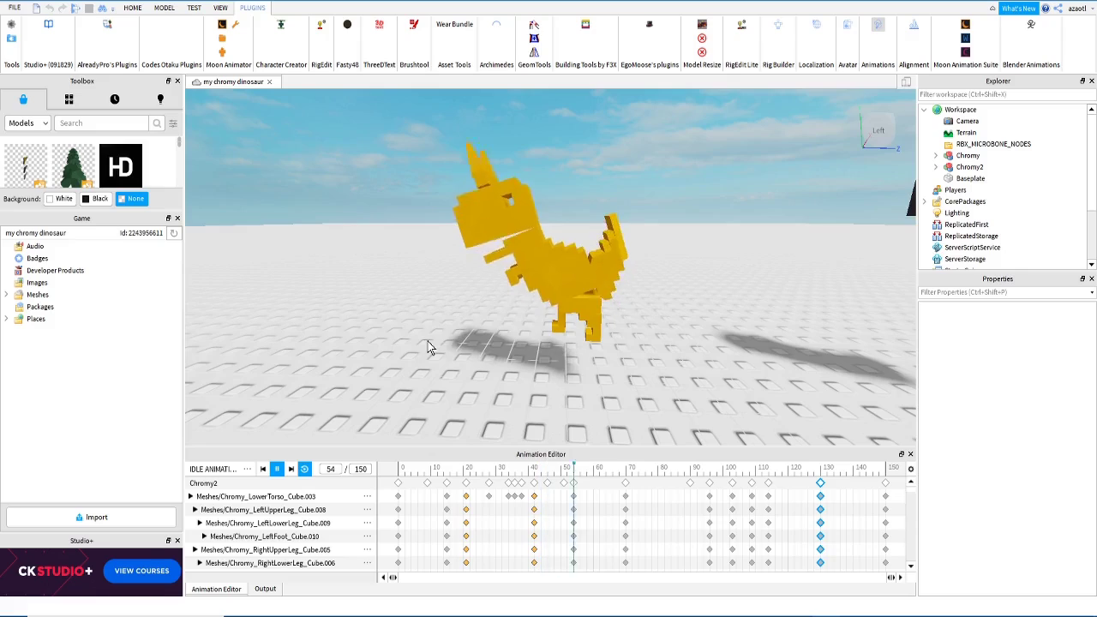
key("a")
right_click_drag(428, 341, 428, 342)
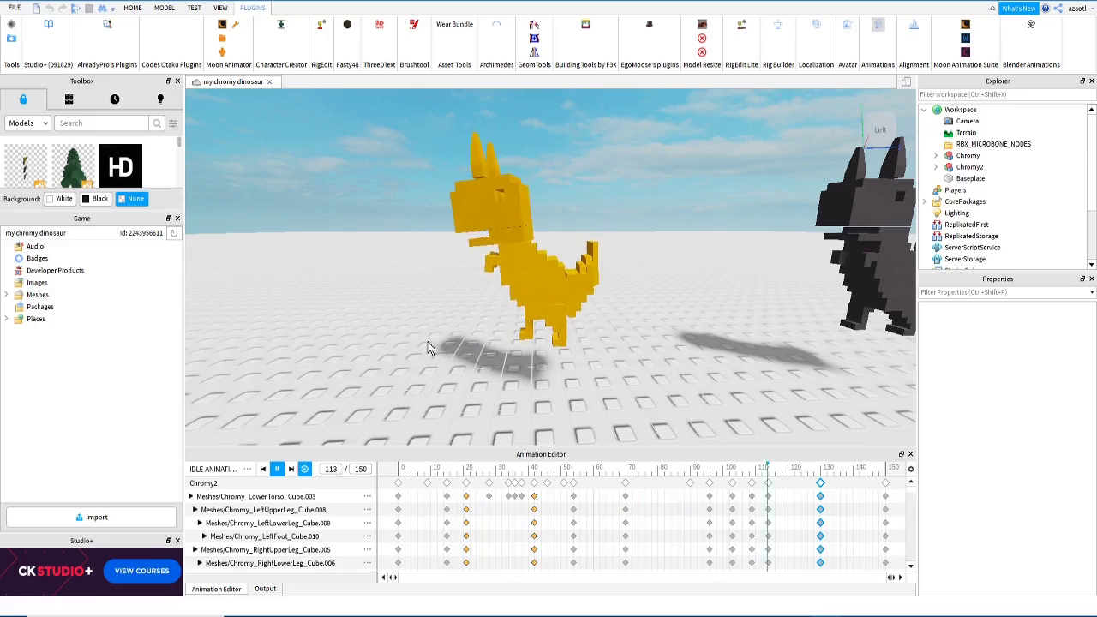
key("space")
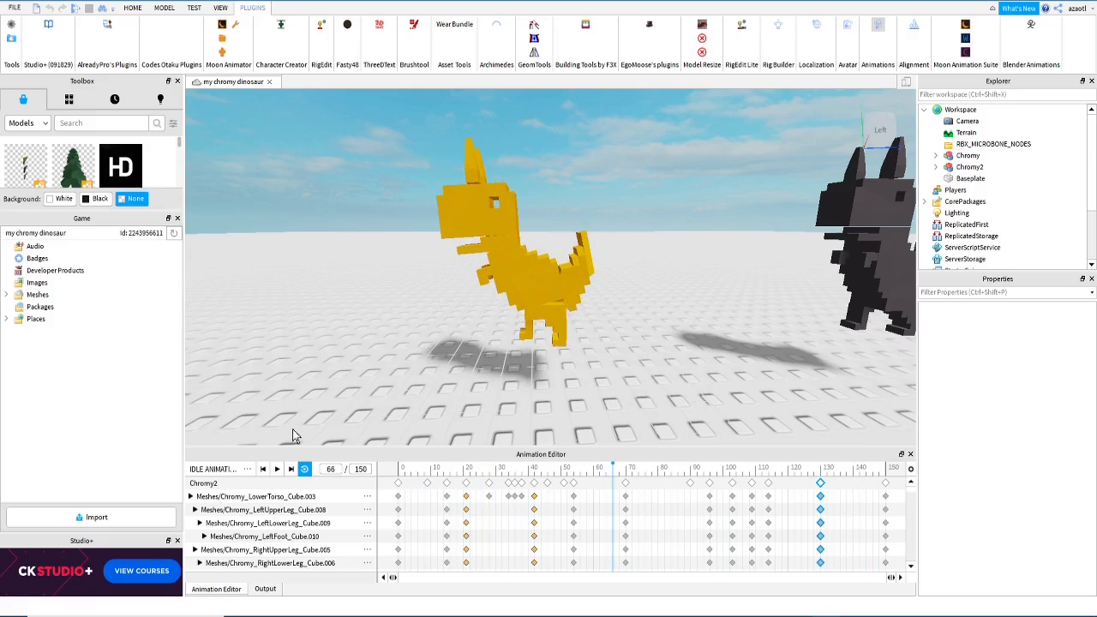
Step: Export the animation with the title IDLE ANIMATION and the description CHROMY IDLE ANIMATION, and submit it
left_click(248, 470)
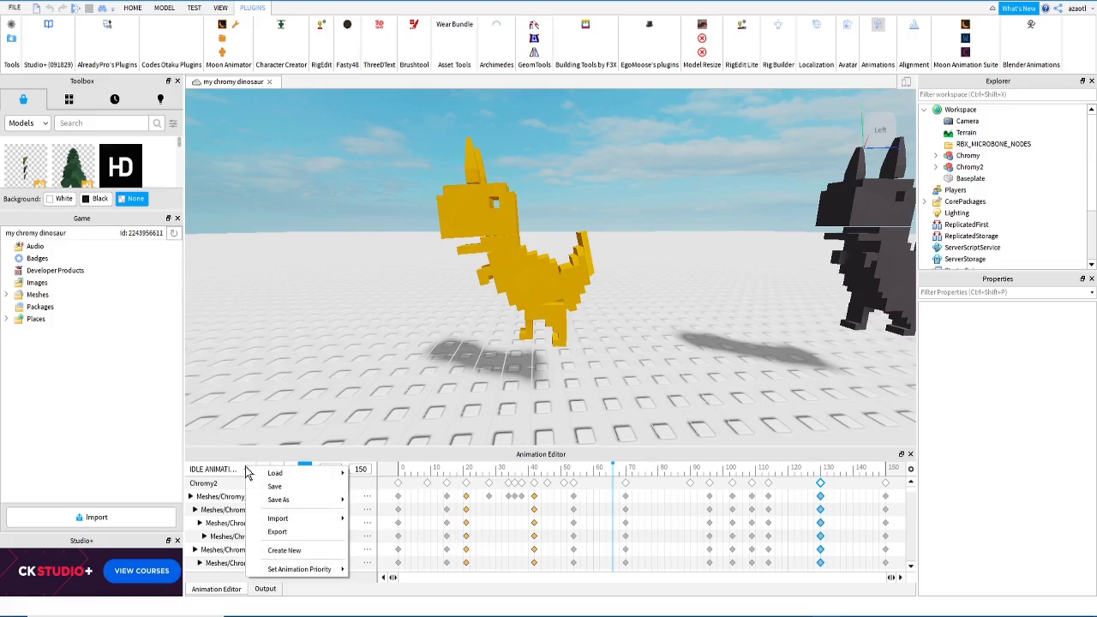
left_click(278, 532)
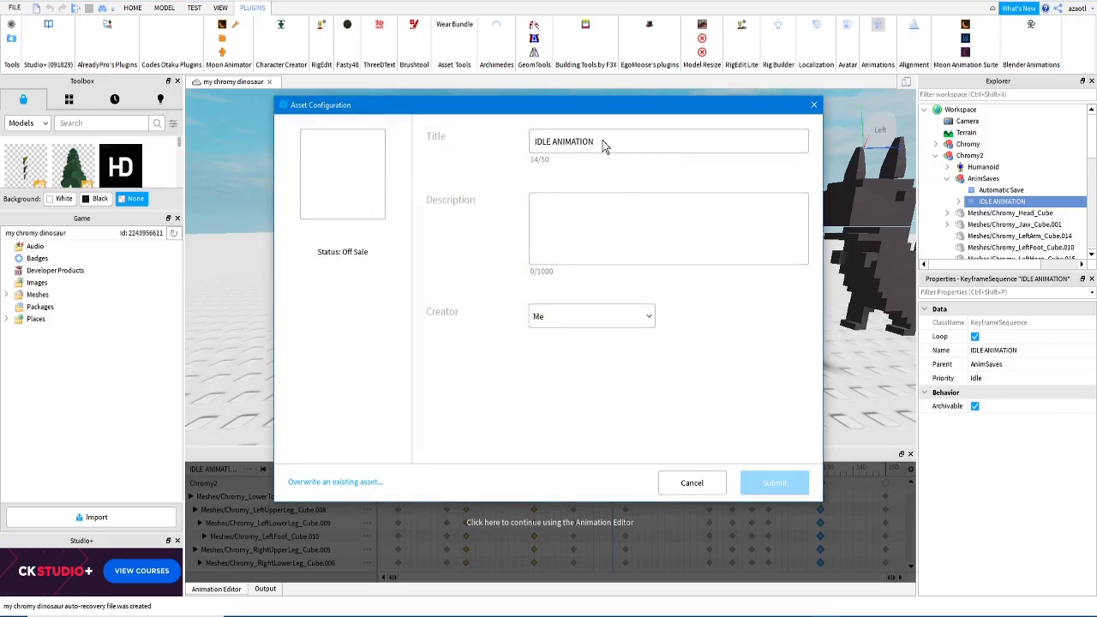
left_click(592, 216)
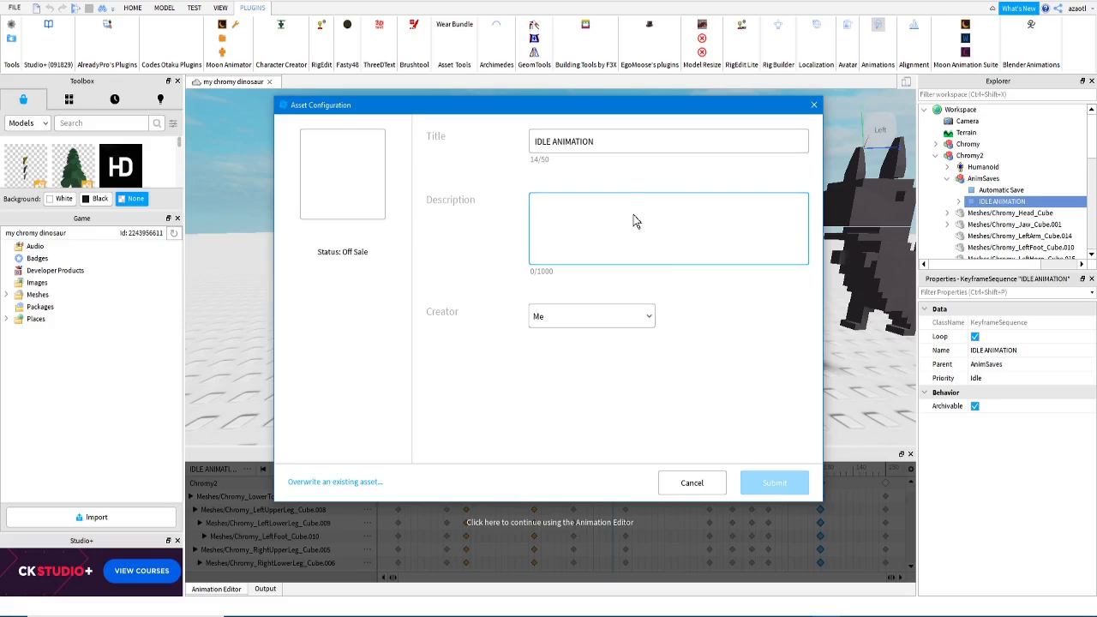
type("CHROMY IDLE ANIMATION")
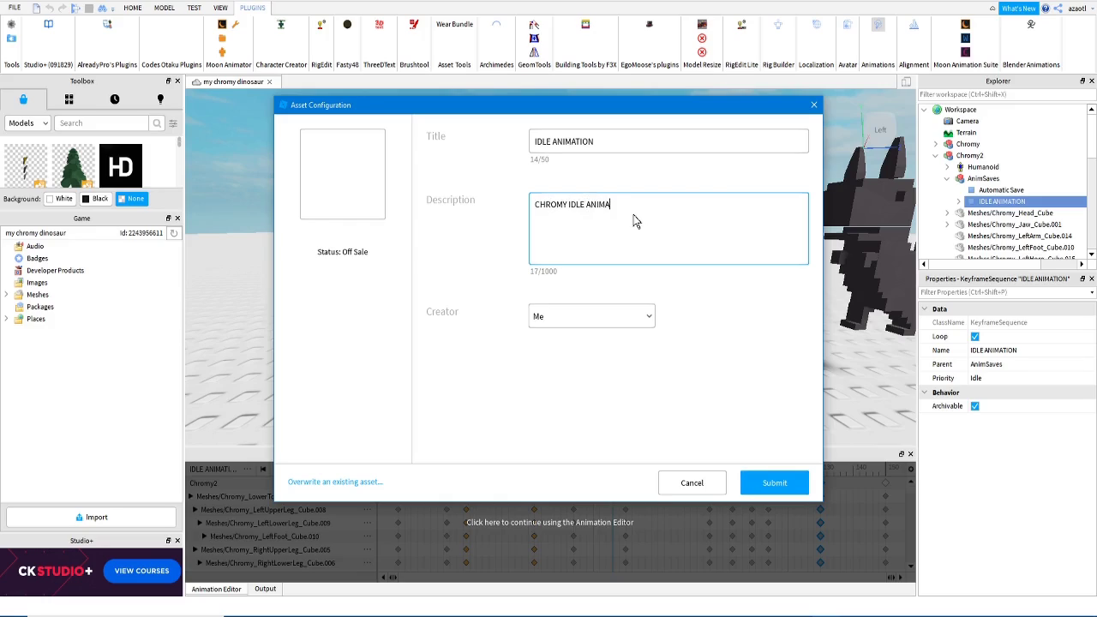
left_click(774, 484)
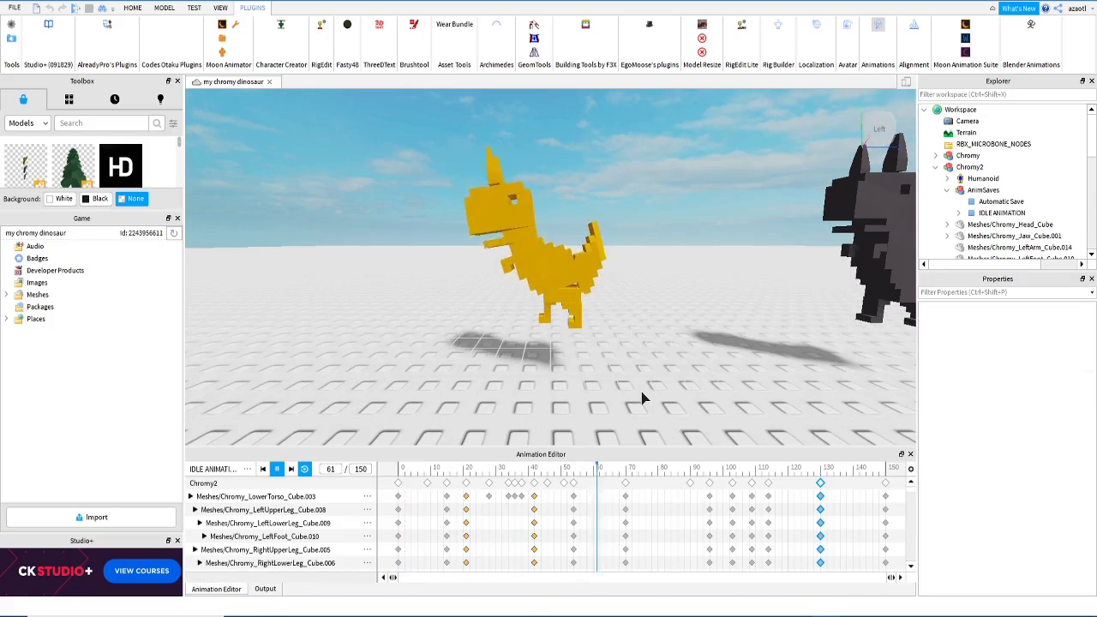